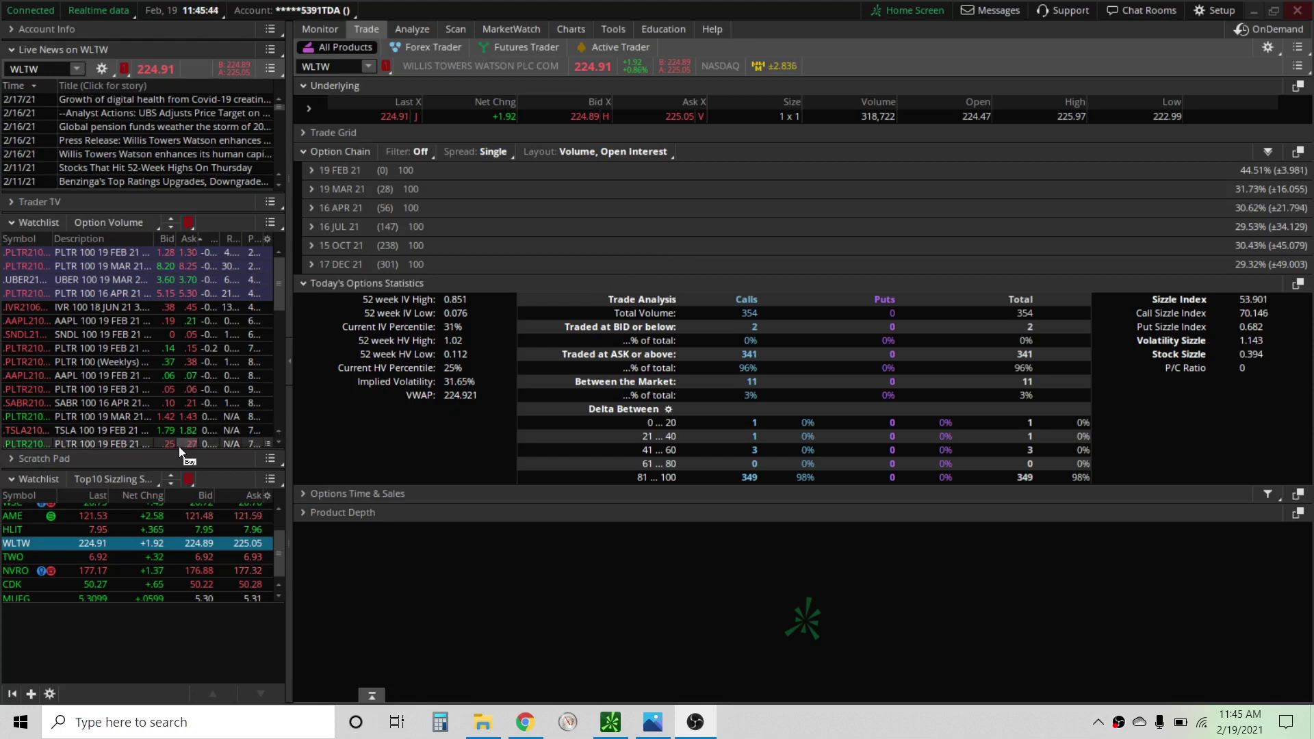
# - Load the Top10 Sizzling Stocks watchlist in the lower watchlist panel
pyautogui.click(107, 478)
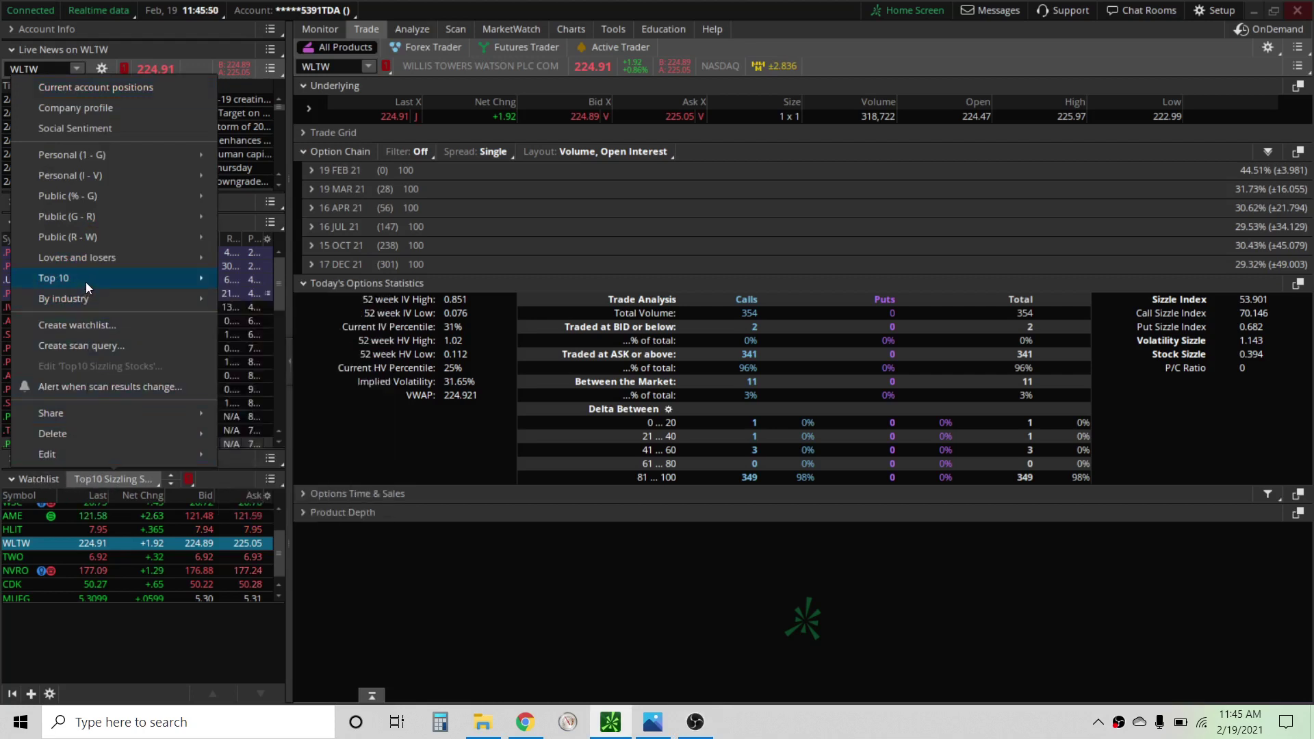
pyautogui.moveTo(85, 278)
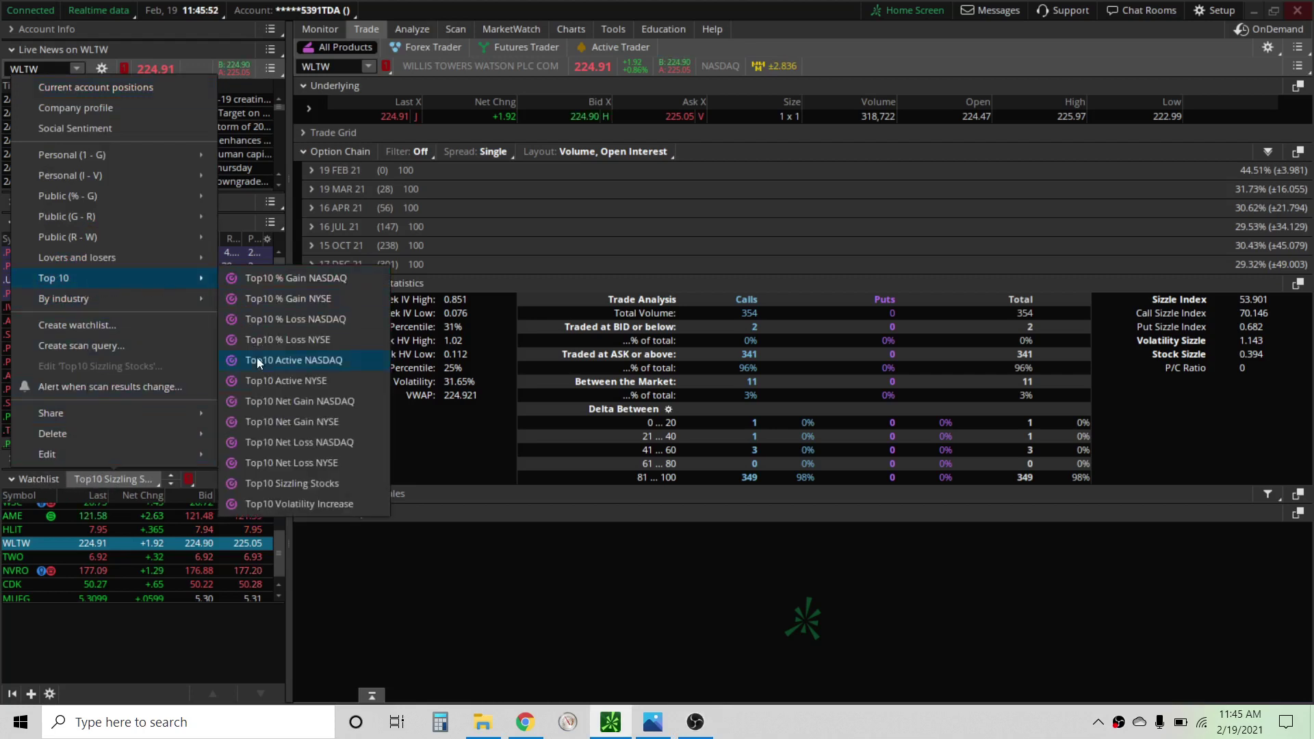
pyautogui.click(269, 484)
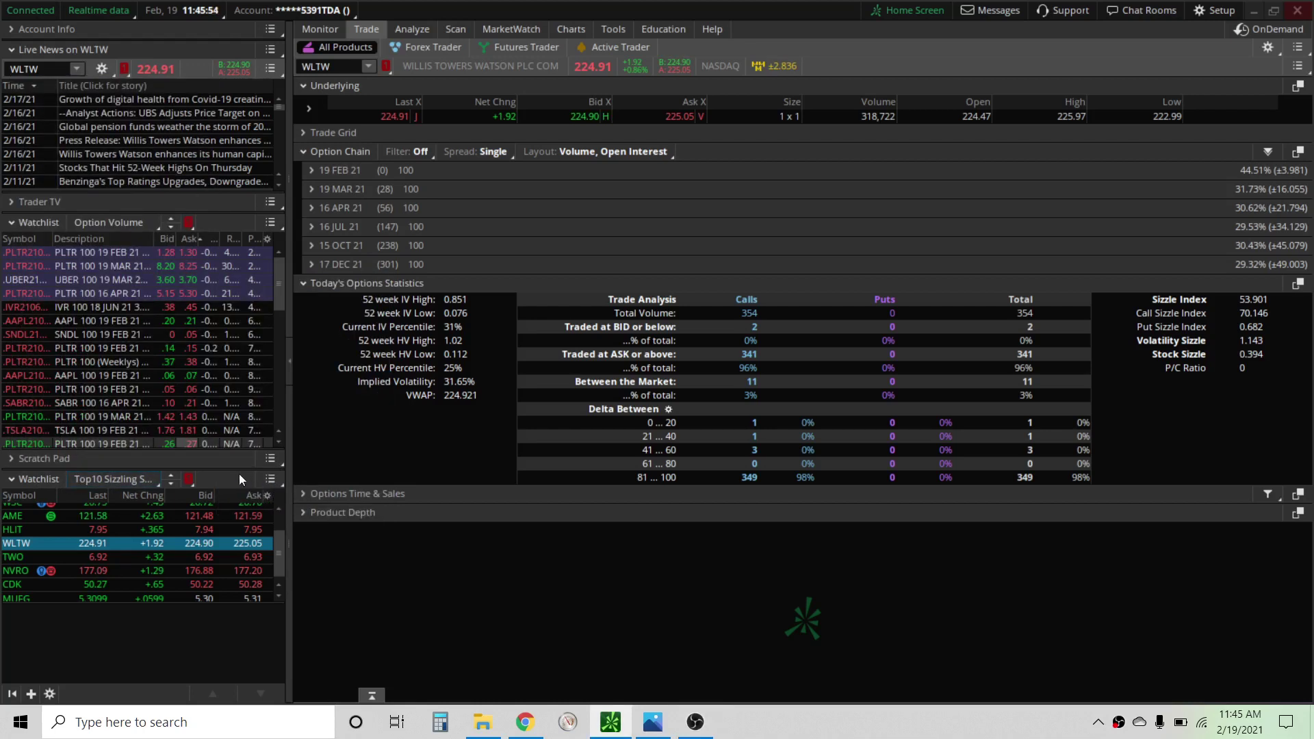
# - Add Call Sizzle Index, Put Sizzle Index and Sizzle Index columns to the watchlist
pyautogui.click(267, 497)
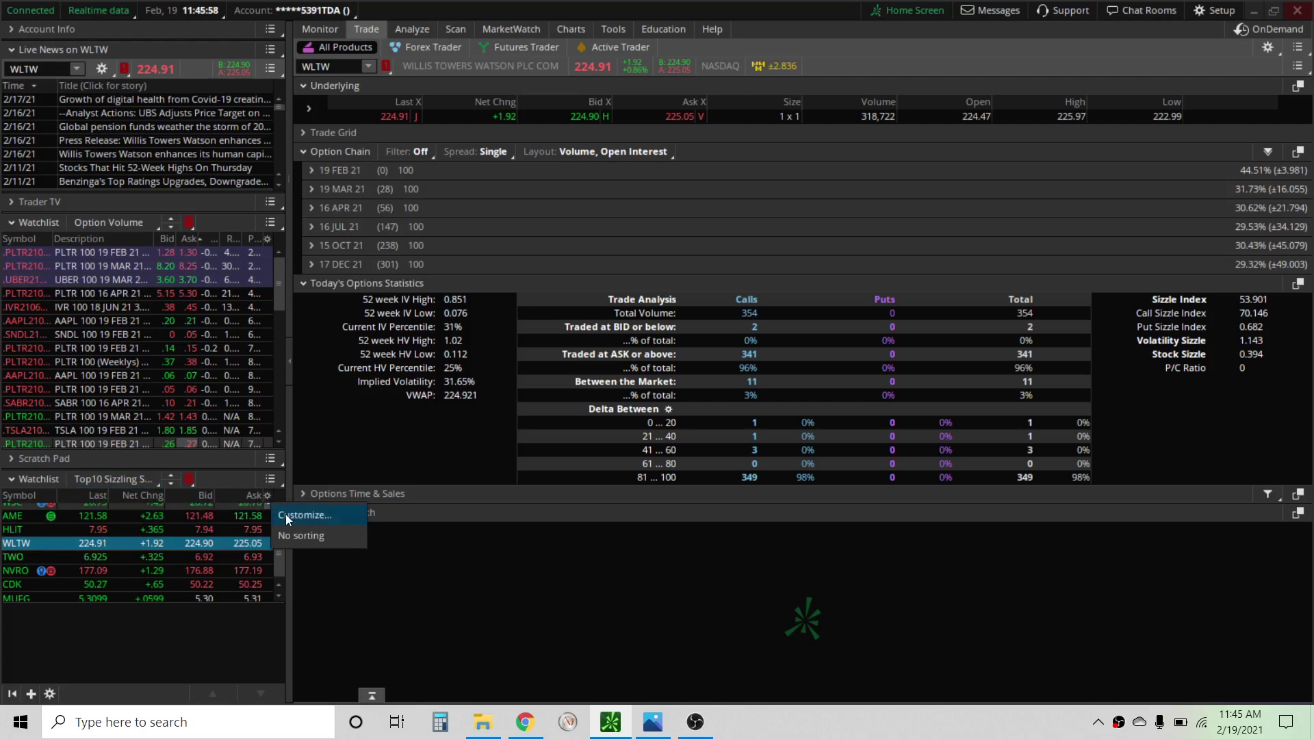
pyautogui.click(287, 514)
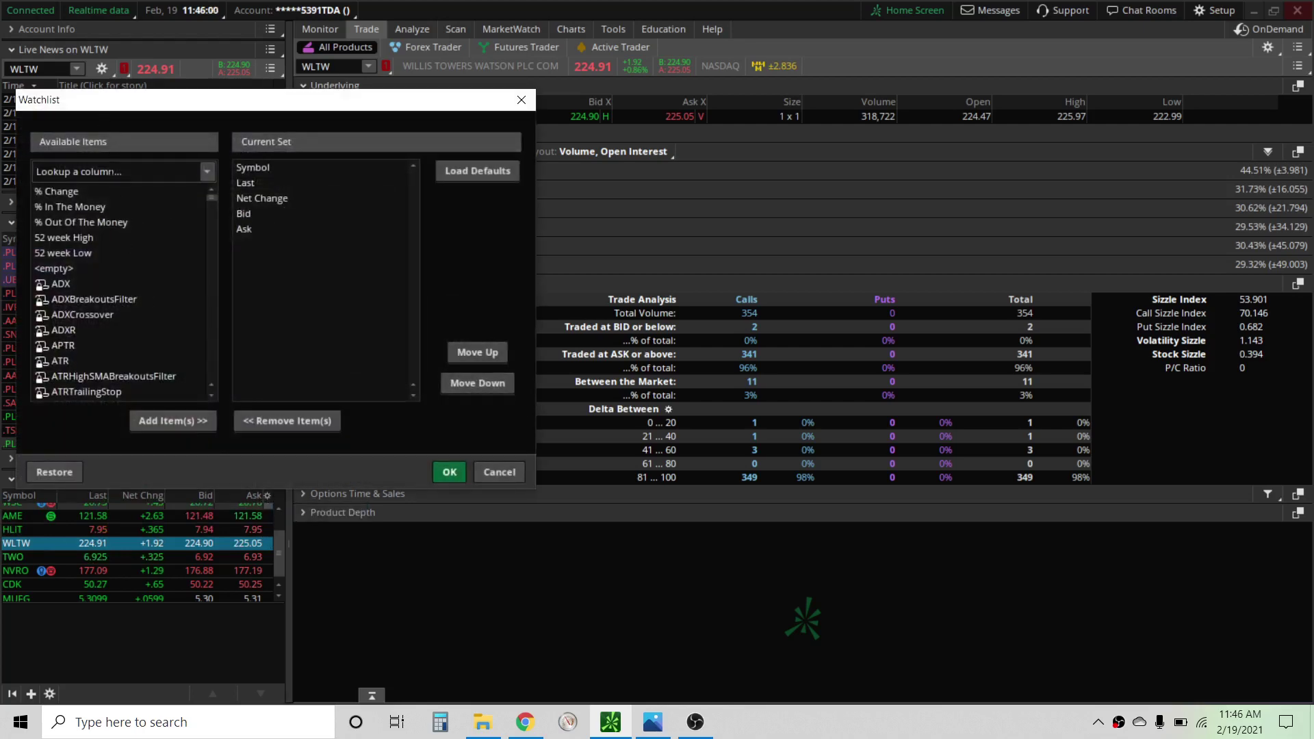
pyautogui.click(109, 171)
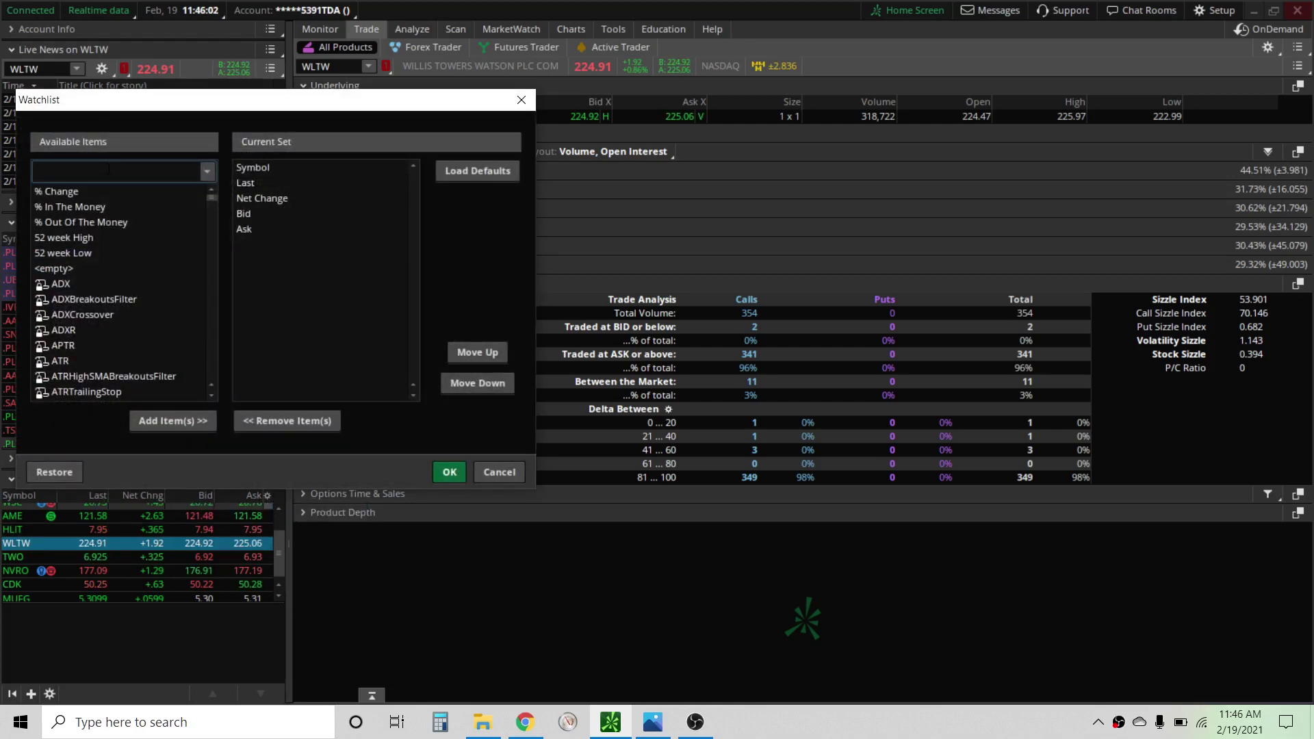
pyautogui.write('sizzl')
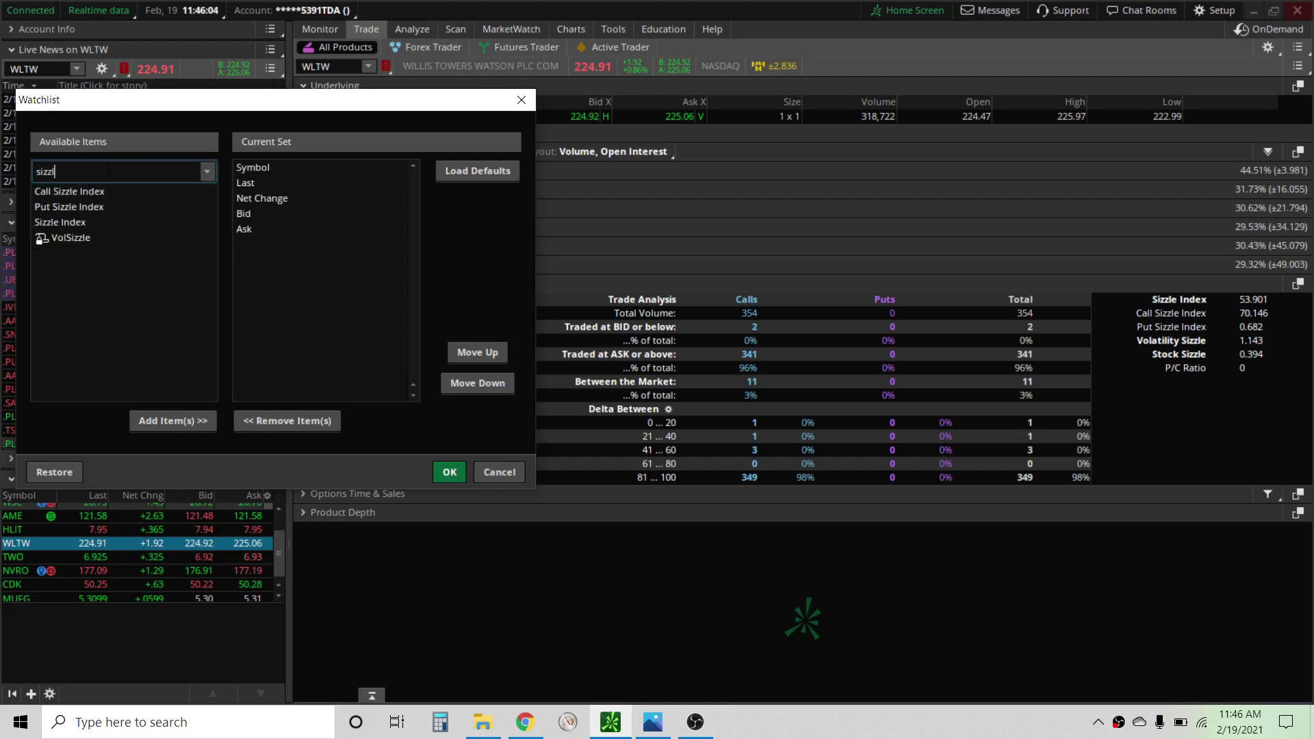
pyautogui.write('e')
pyautogui.doubleClick(75, 192)
pyautogui.doubleClick(79, 206)
pyautogui.doubleClick(65, 222)
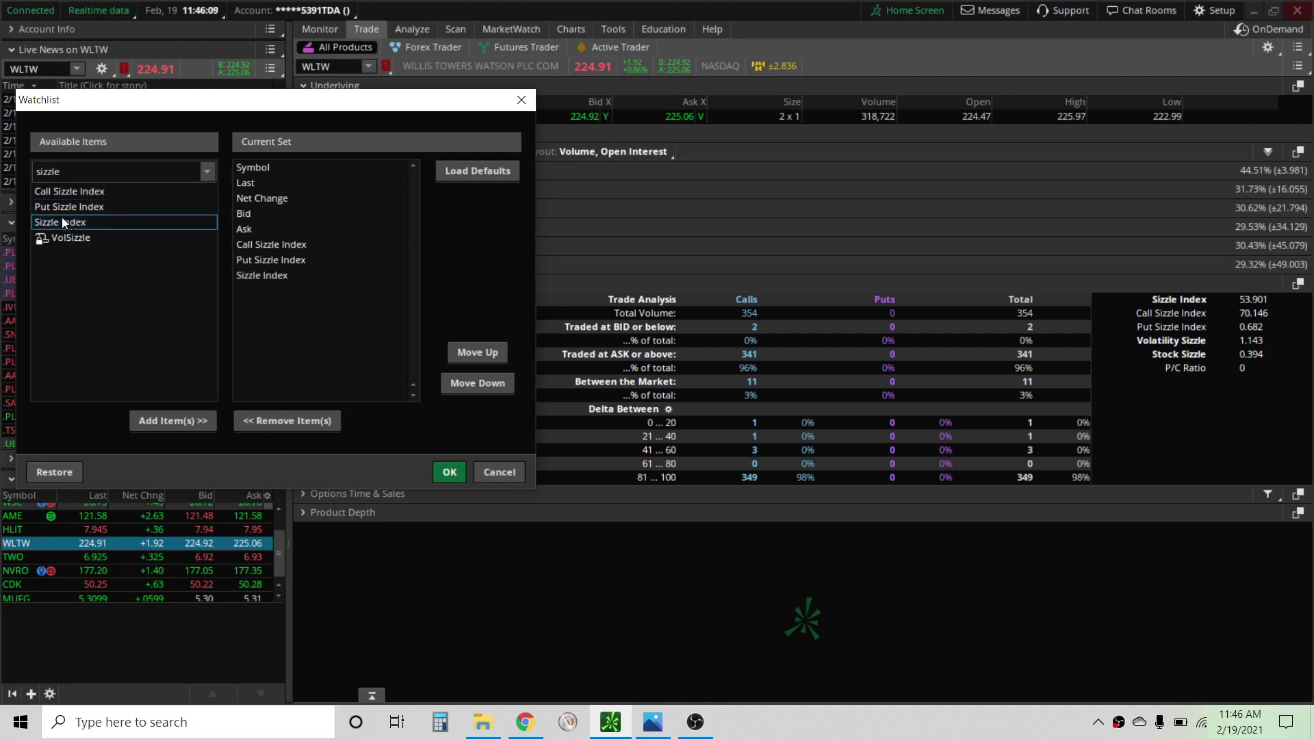
# - Remove the Net Change, Bid and Ask columns, apply, and widen the left panels
pyautogui.doubleClick(253, 198)
pyautogui.doubleClick(243, 199)
pyautogui.doubleClick(245, 201)
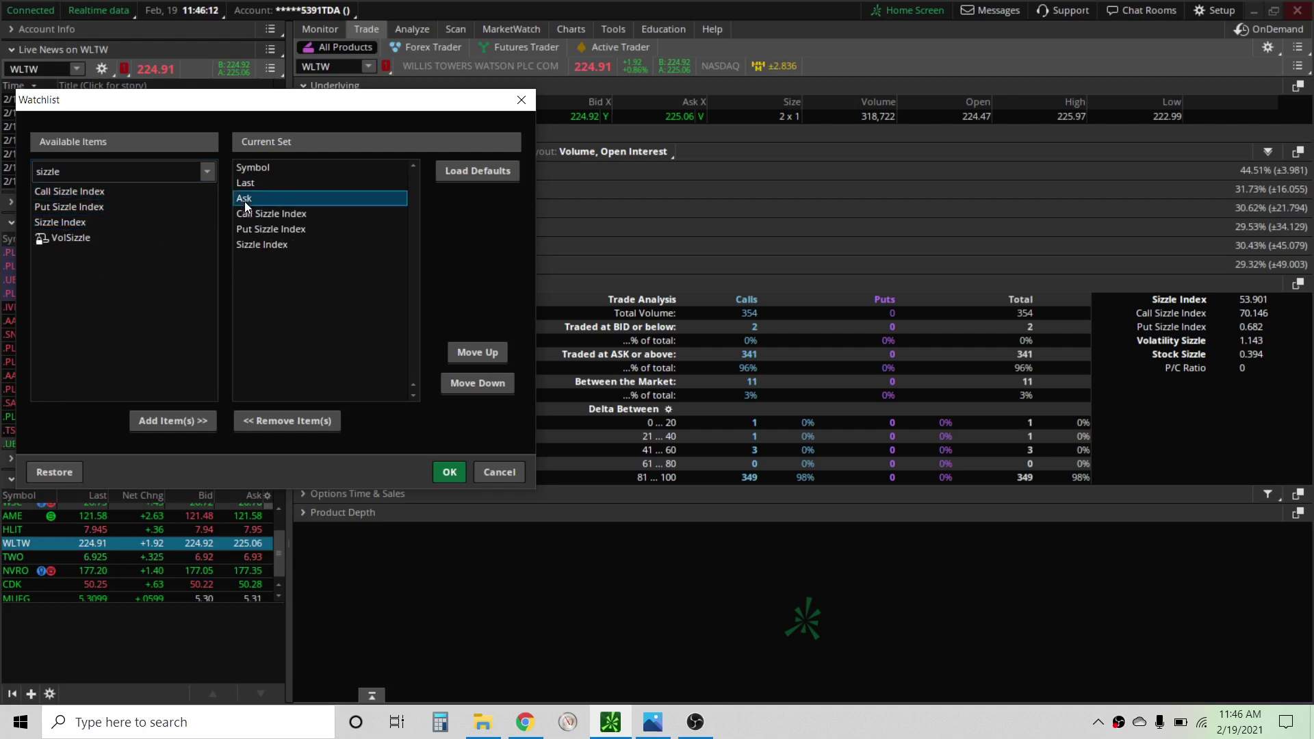
pyautogui.click(451, 474)
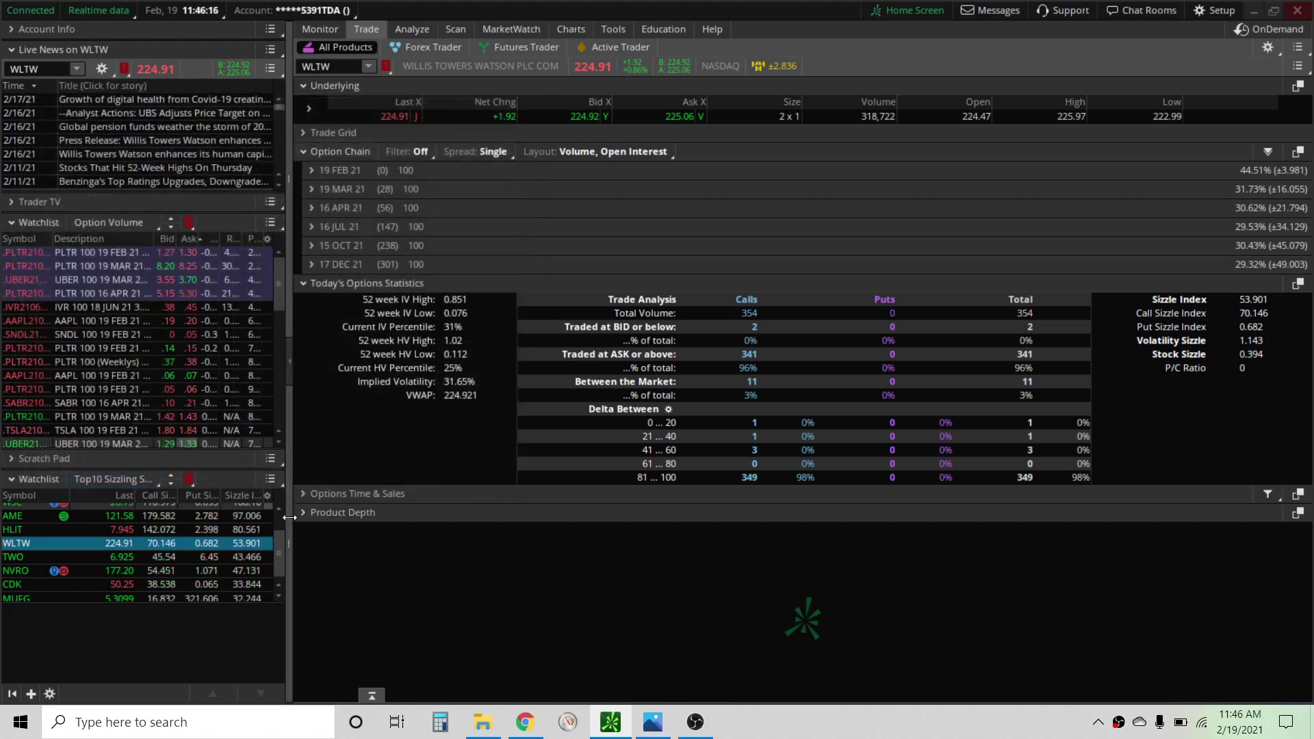
pyautogui.moveTo(290, 518); pyautogui.dragTo(323, 517)
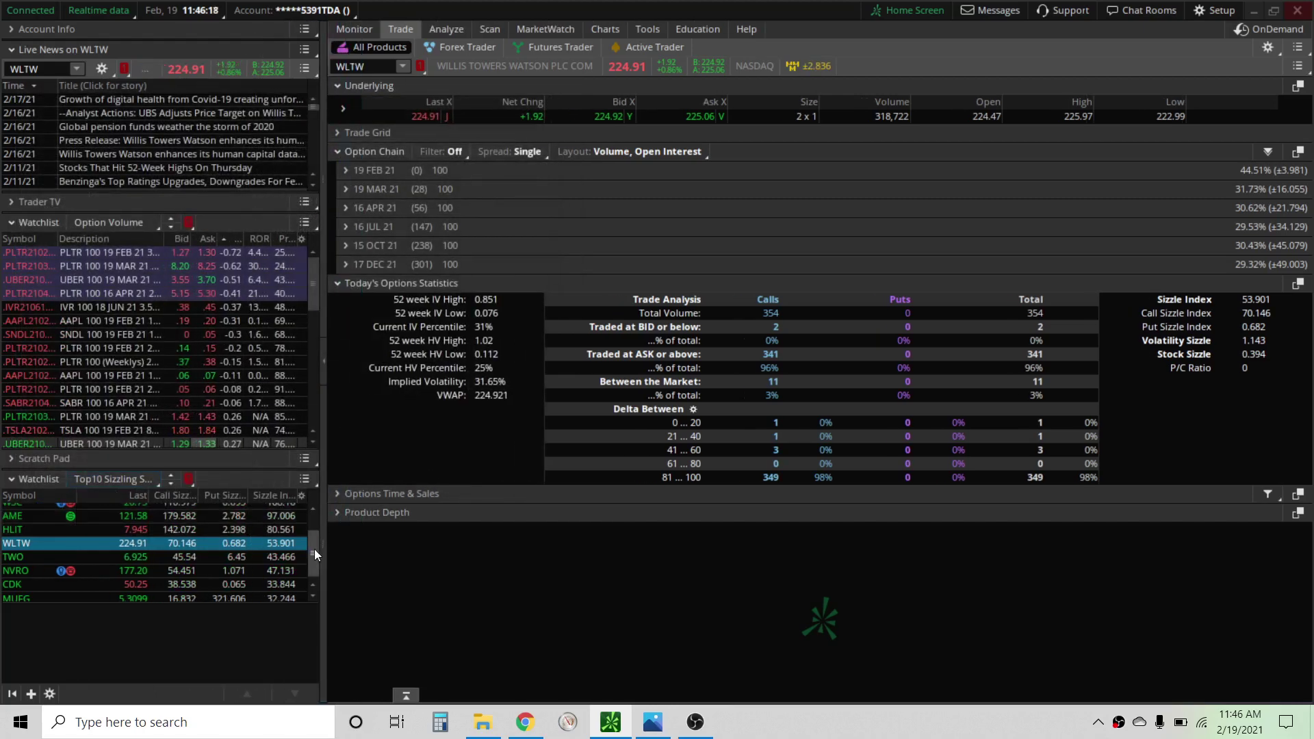
# - Select VCNX in the sizzling watchlist to show its option chain and options statistics (Sizzle Index 547.019)
pyautogui.scroll(3, 315, 549)
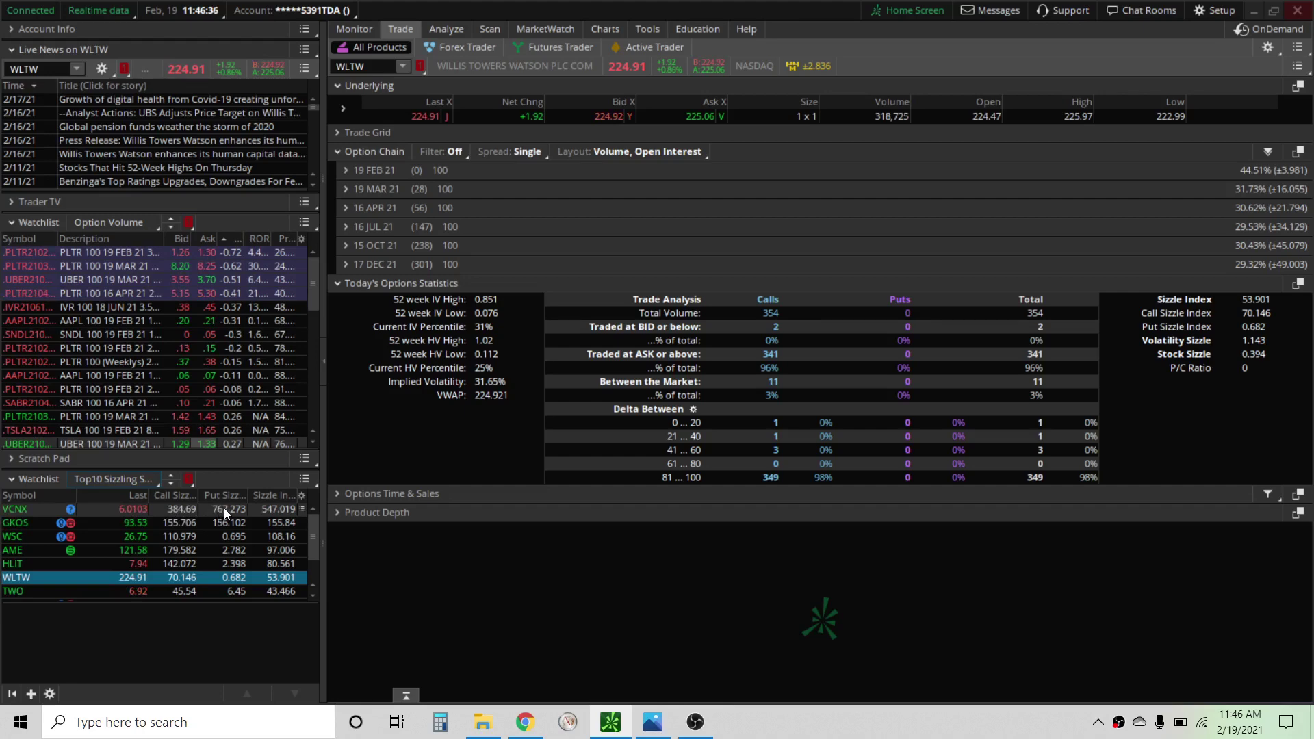
pyautogui.click(15, 512)
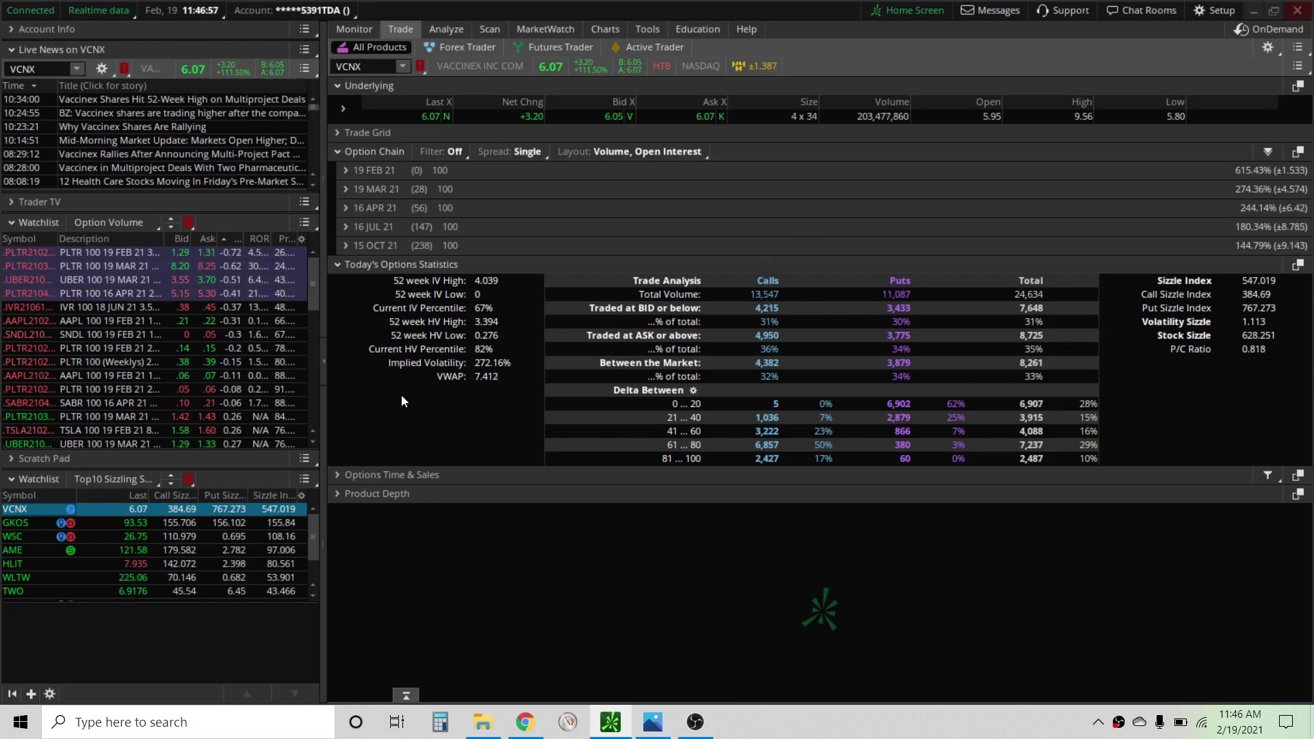
# - Reselect the Top10 Sizzling Stocks watchlist
pyautogui.click(120, 481)
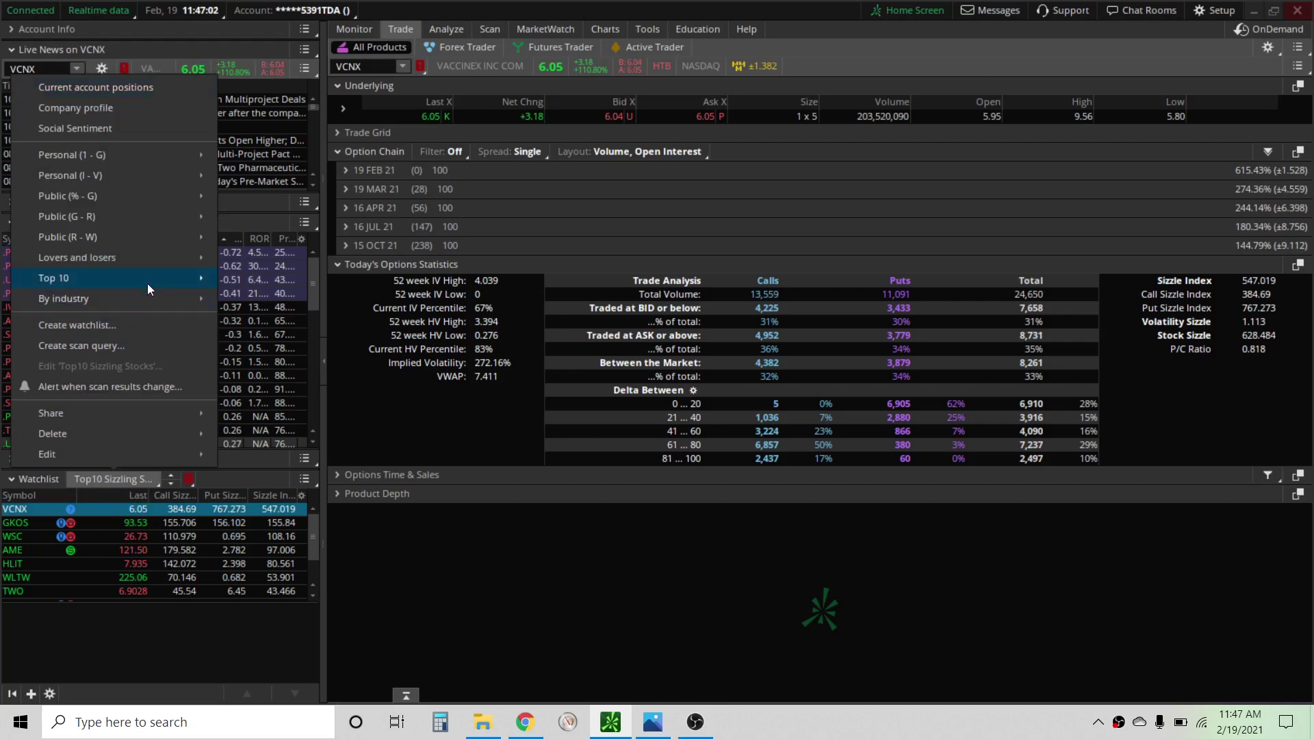
pyautogui.moveTo(200, 282)
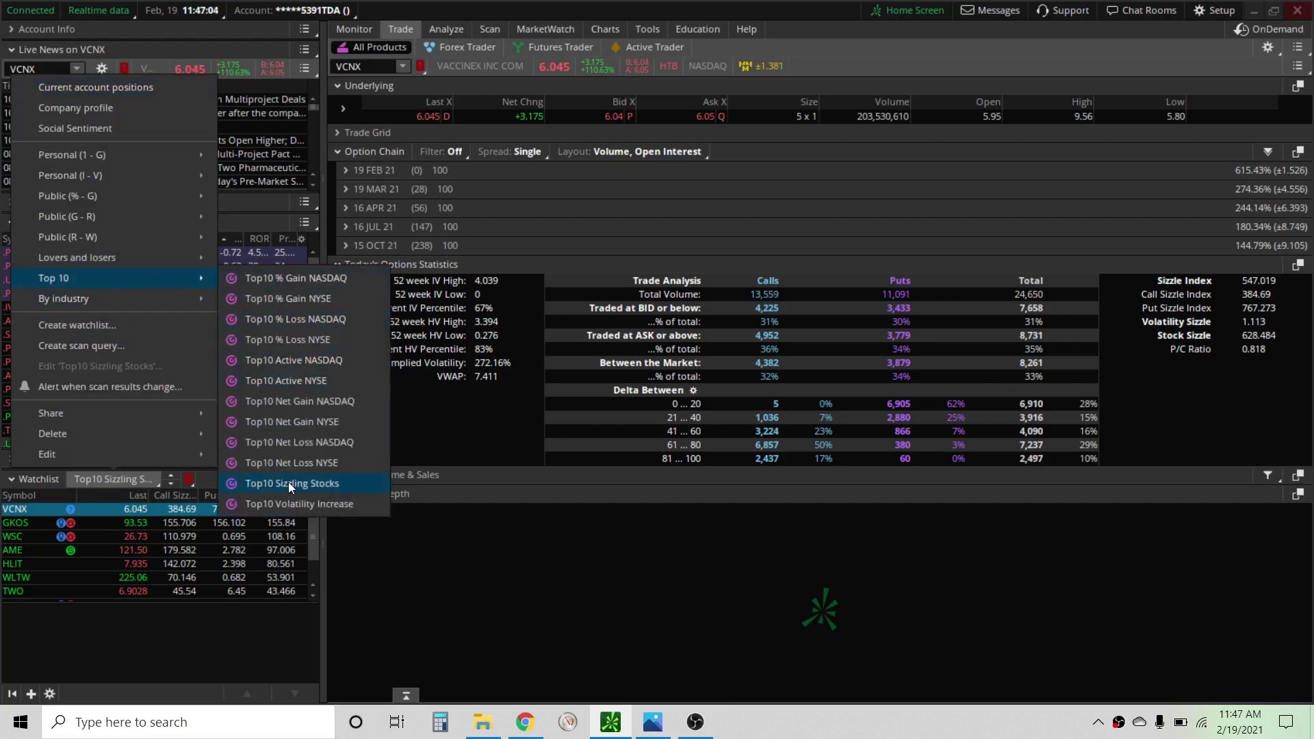
pyautogui.click(289, 485)
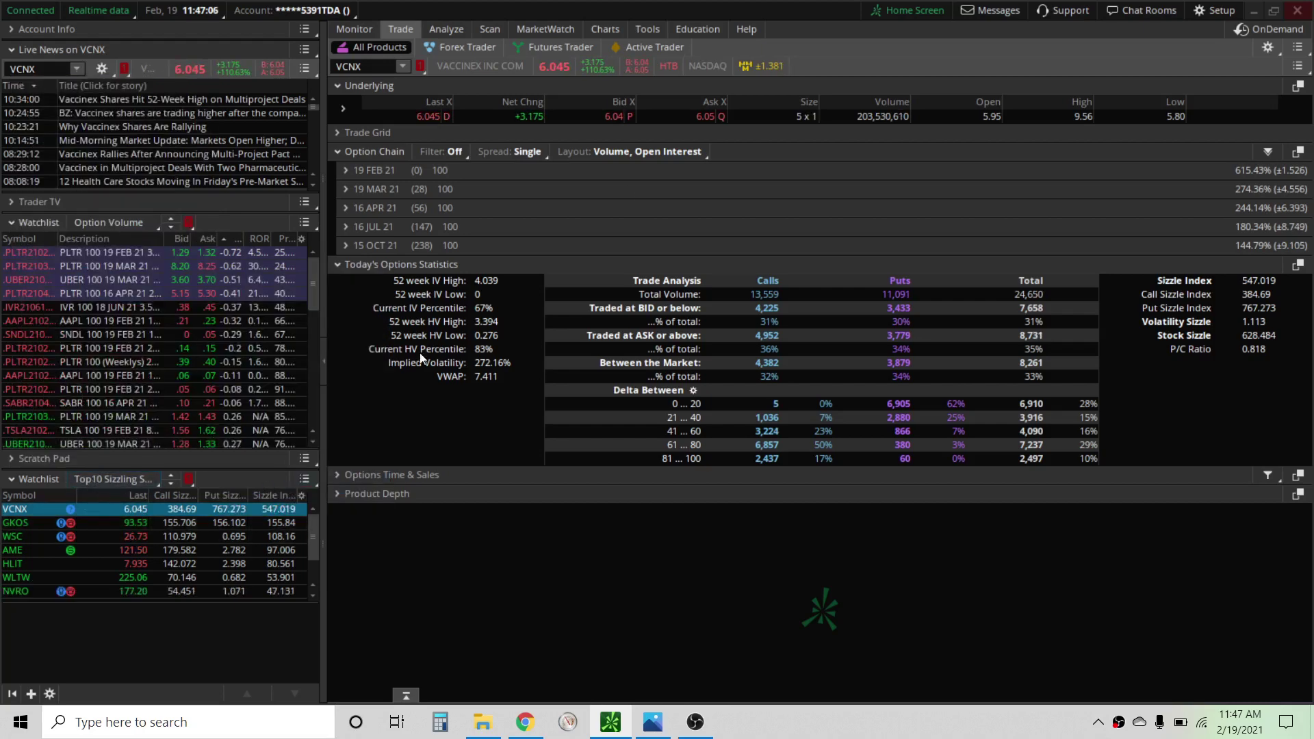
# - Load the Top10 Sizzling Stocks scan query in Stock Hacker
pyautogui.click(492, 29)
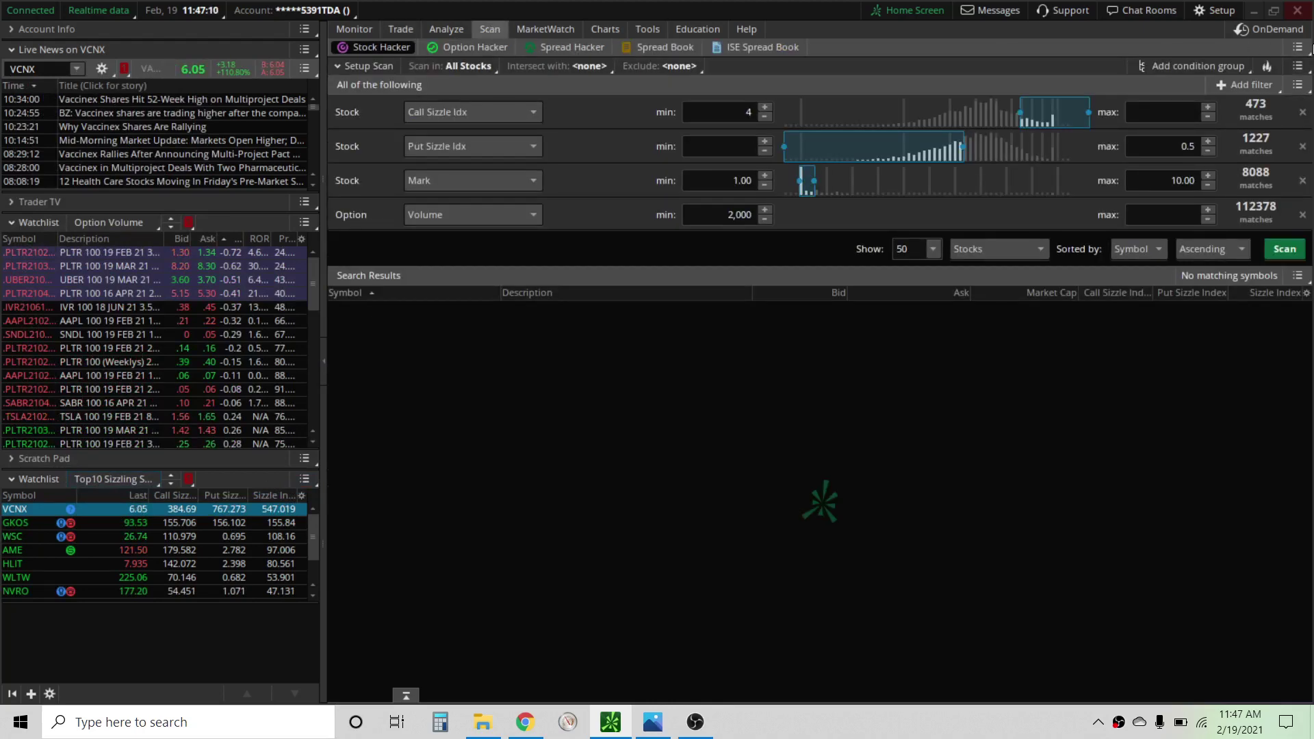
pyautogui.click(1299, 67)
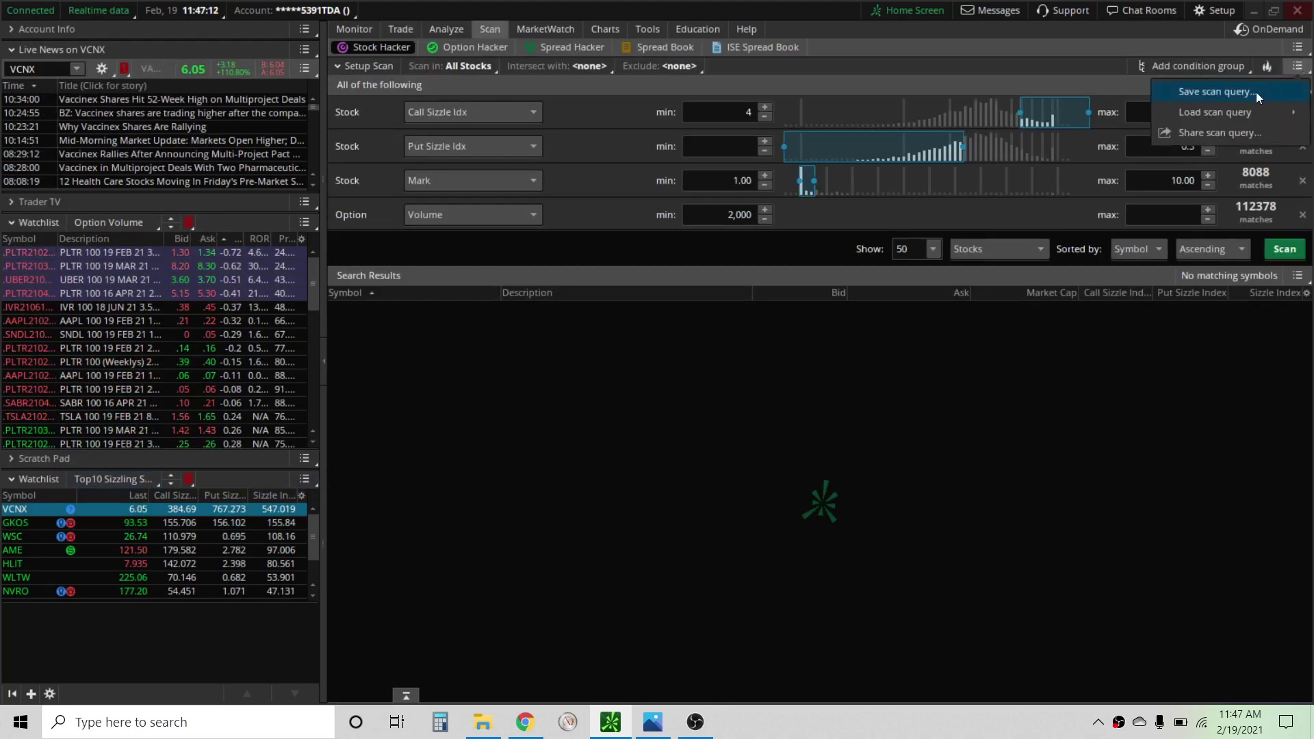
pyautogui.moveTo(1221, 111)
pyautogui.moveTo(1065, 158)
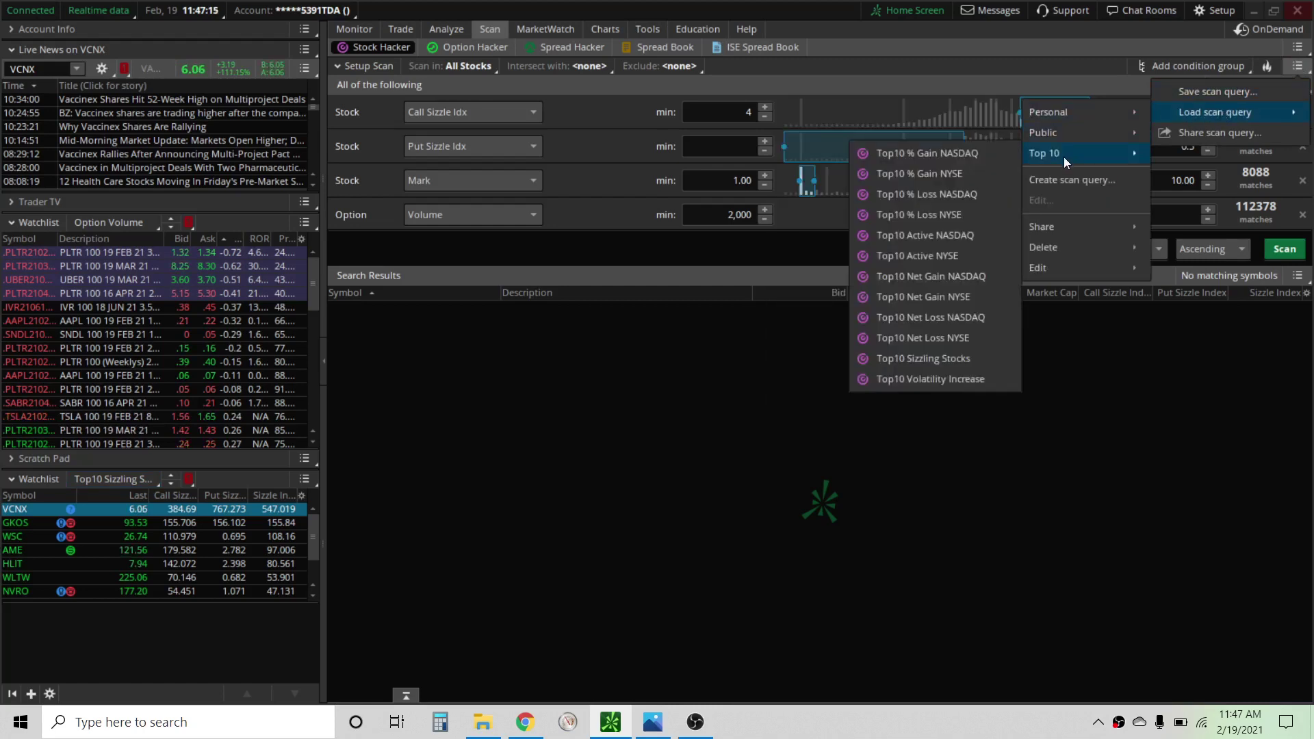
pyautogui.click(909, 359)
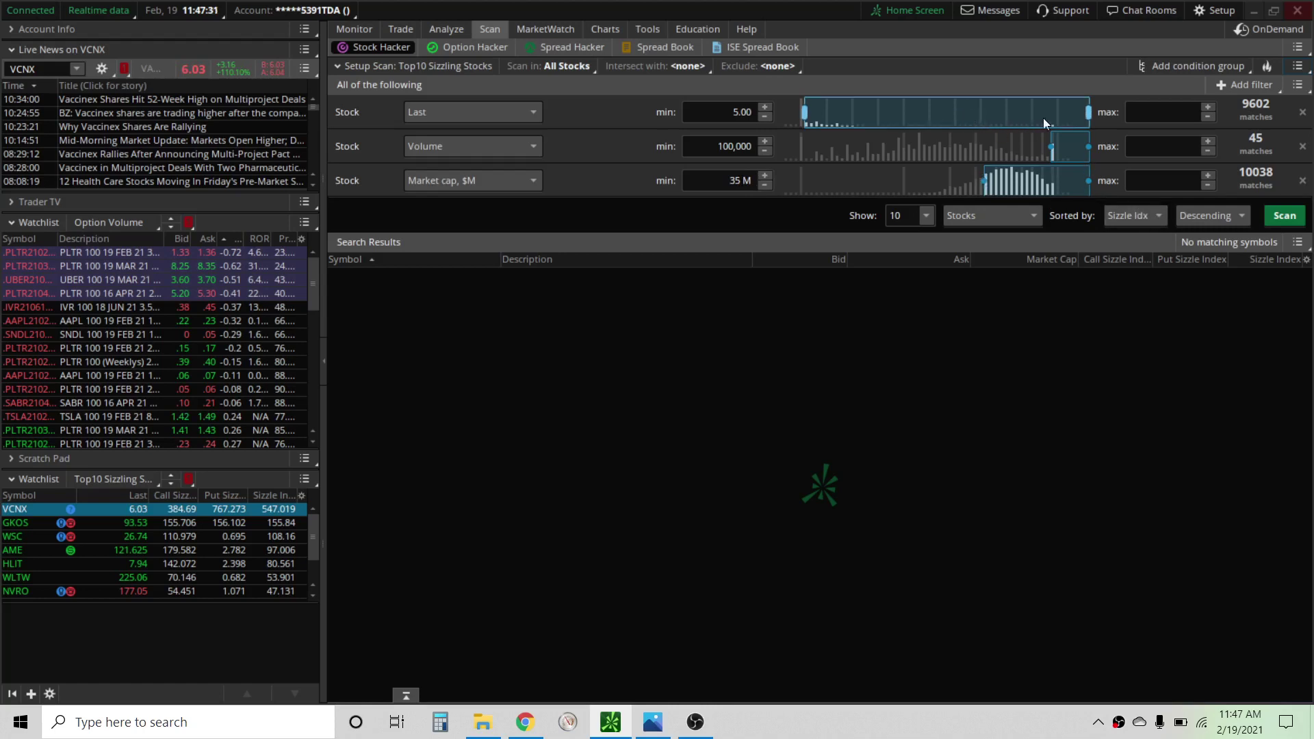
# - Remove the preset scan filters and add a Call Sizzle Idx stock filter
pyautogui.click(1303, 113)
pyautogui.click(1303, 112)
pyautogui.click(1302, 112)
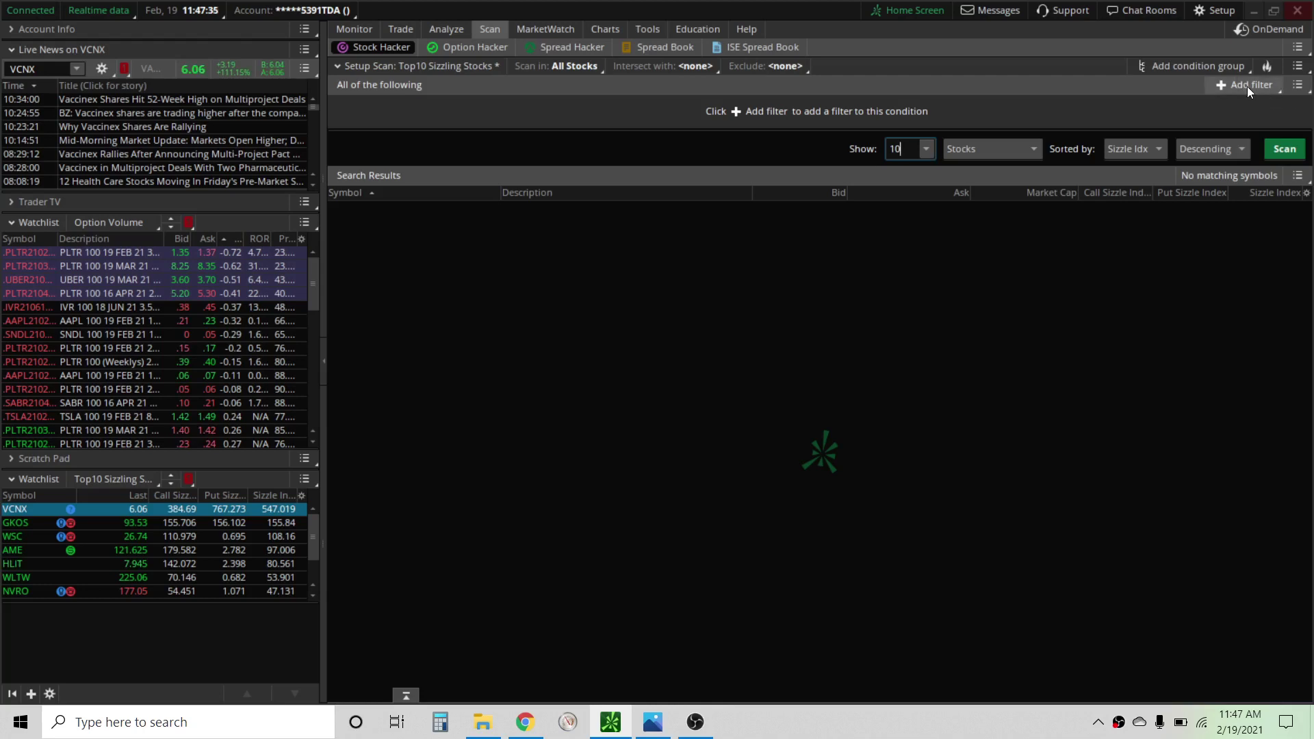
pyautogui.click(1247, 86)
pyautogui.click(1230, 112)
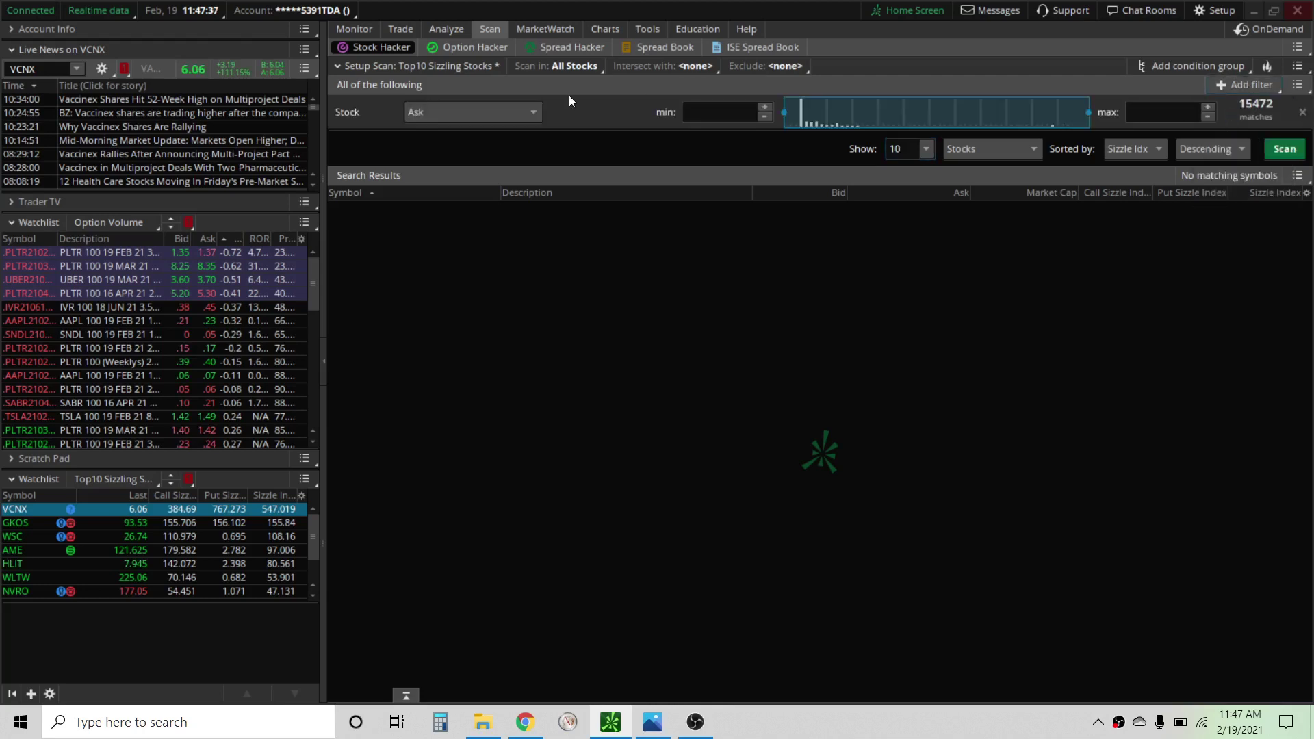
pyautogui.click(533, 111)
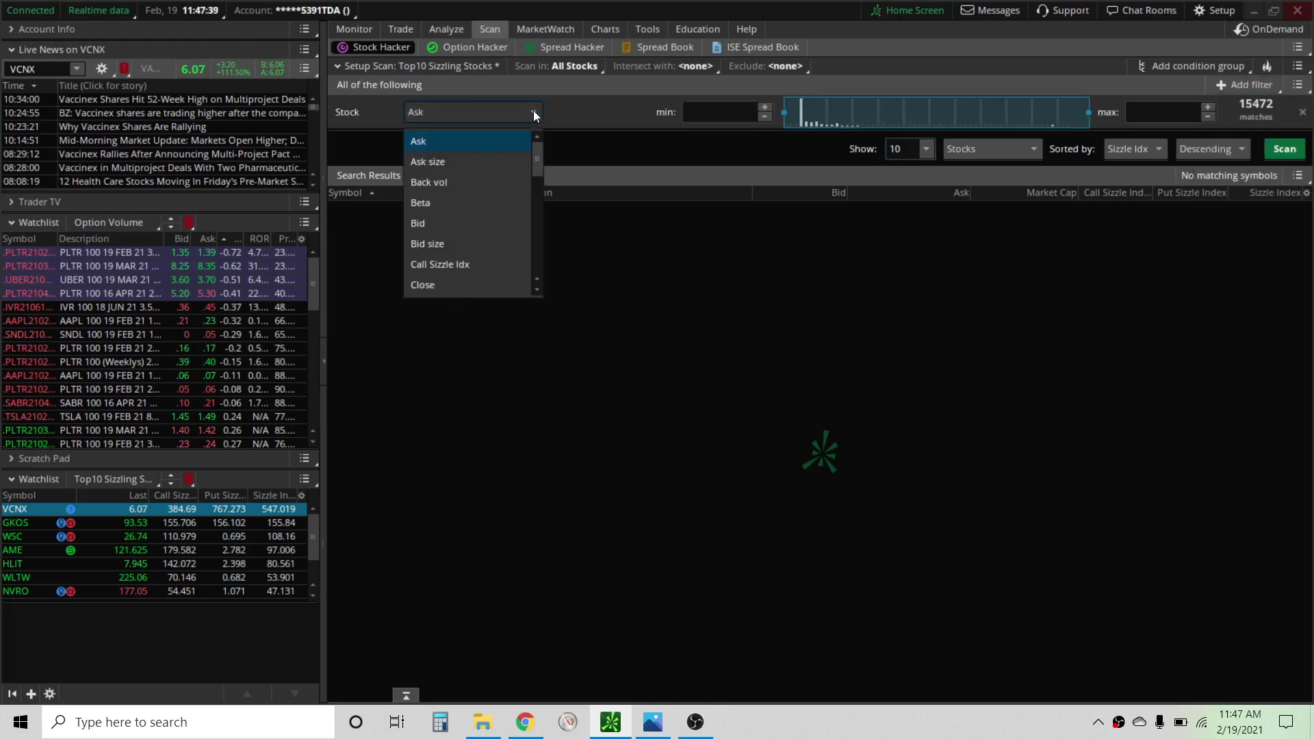
pyautogui.press('c')
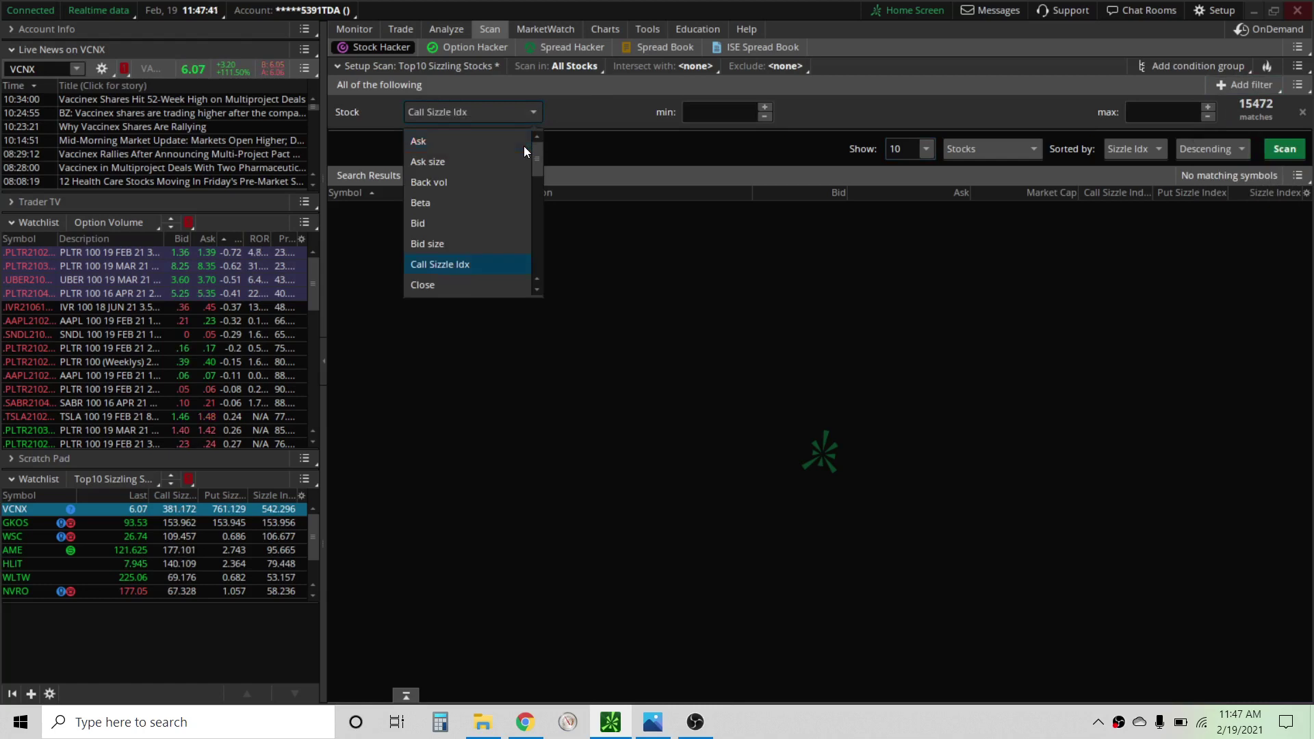
pyautogui.click(425, 265)
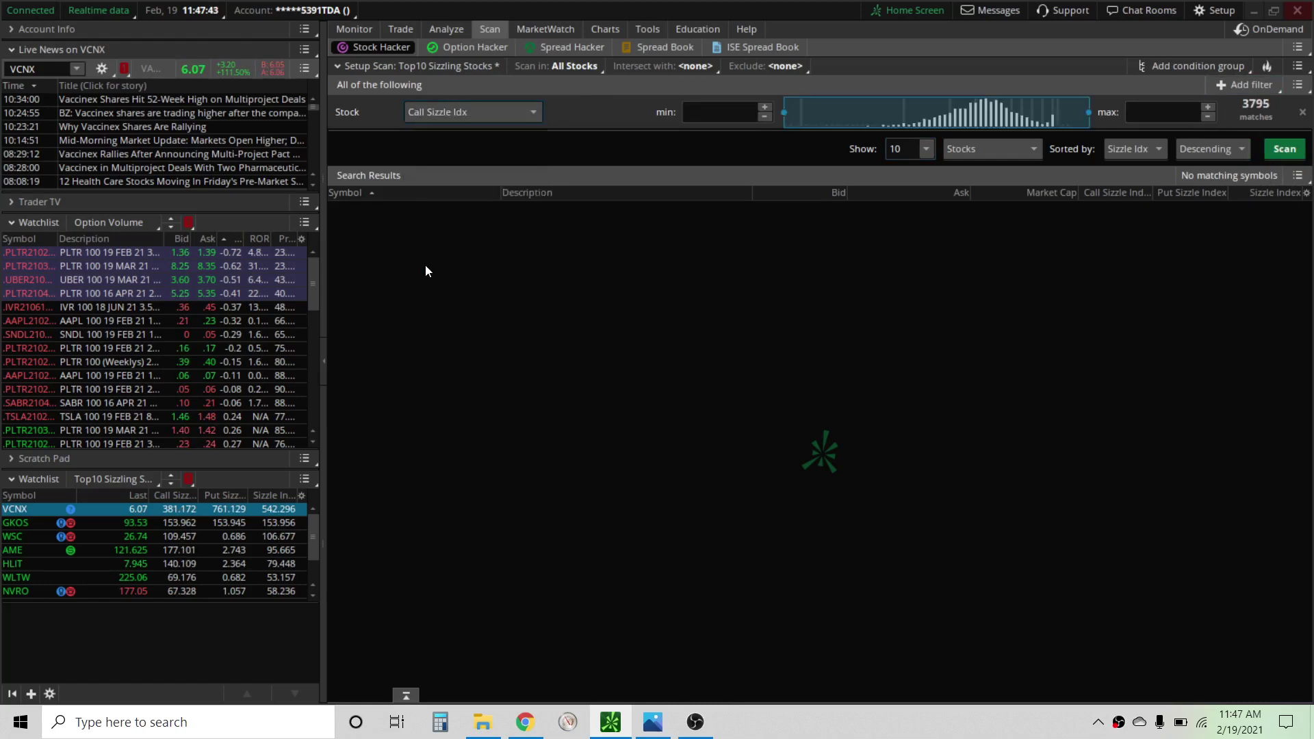
# - Add a second stock filter on Put Sizzle Idx
pyautogui.click(1258, 82)
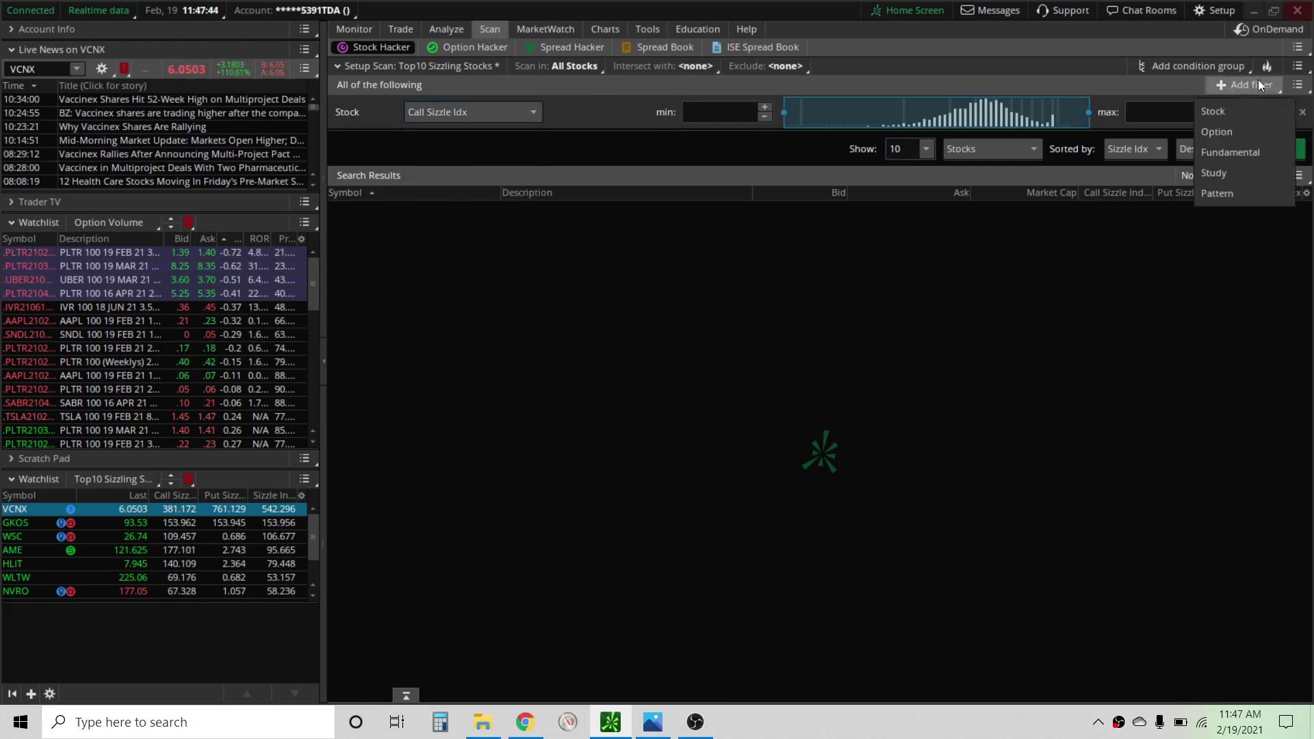
pyautogui.click(1226, 114)
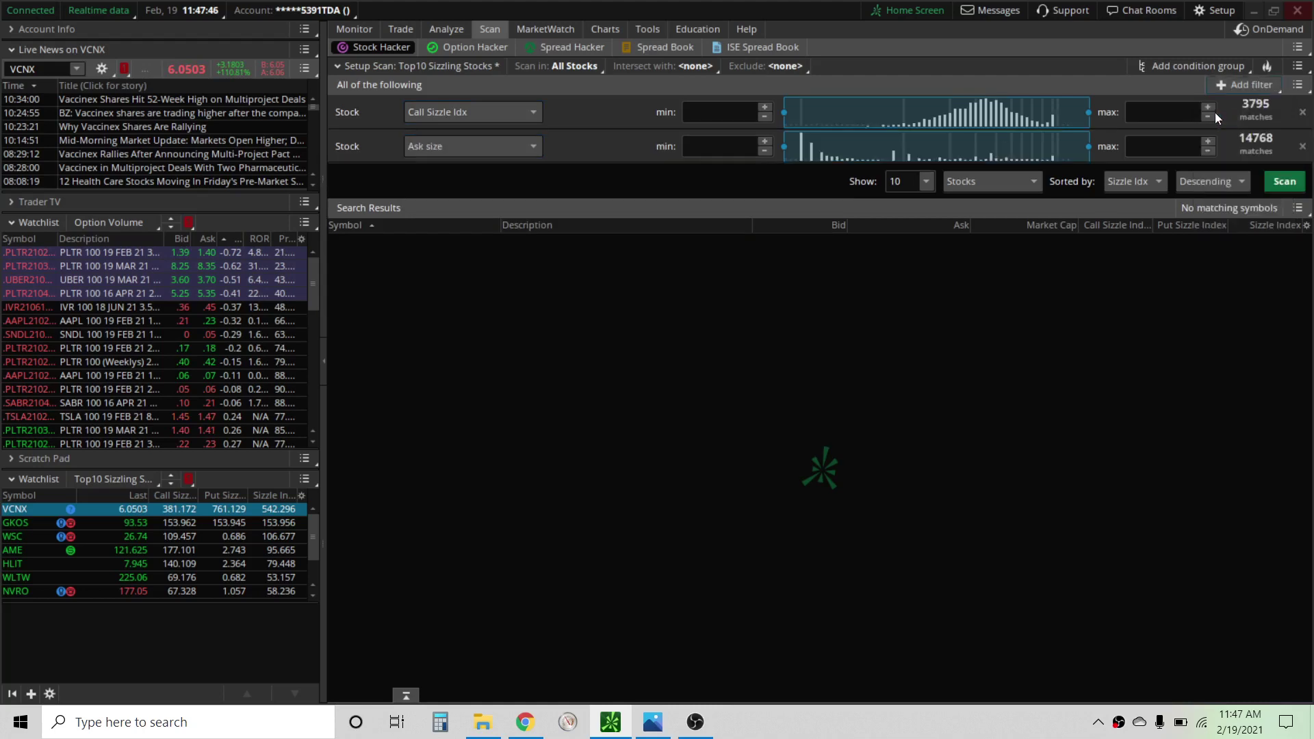
pyautogui.click(534, 145)
pyautogui.write('pu')
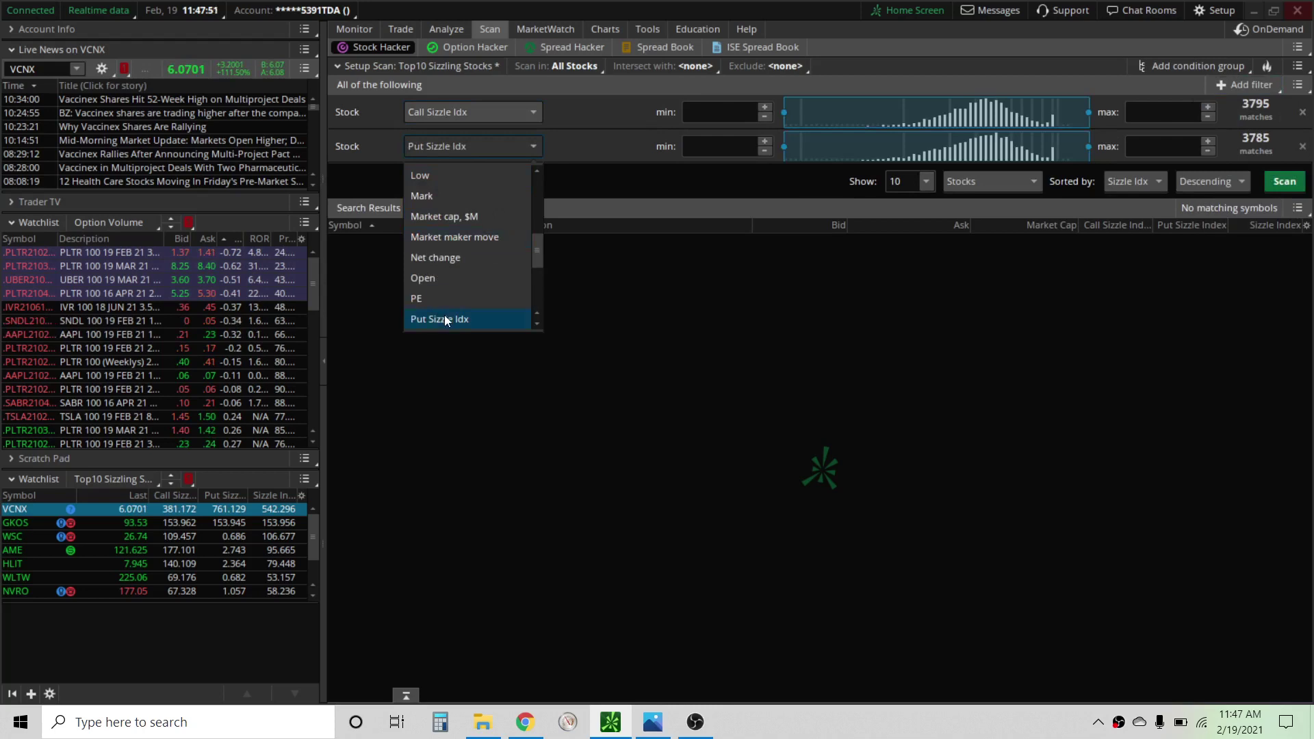
pyautogui.click(444, 319)
# - Set the Call Sizzle Idx minimum to 2 and the Put Sizzle Idx maximum to 0.5
pyautogui.click(765, 107)
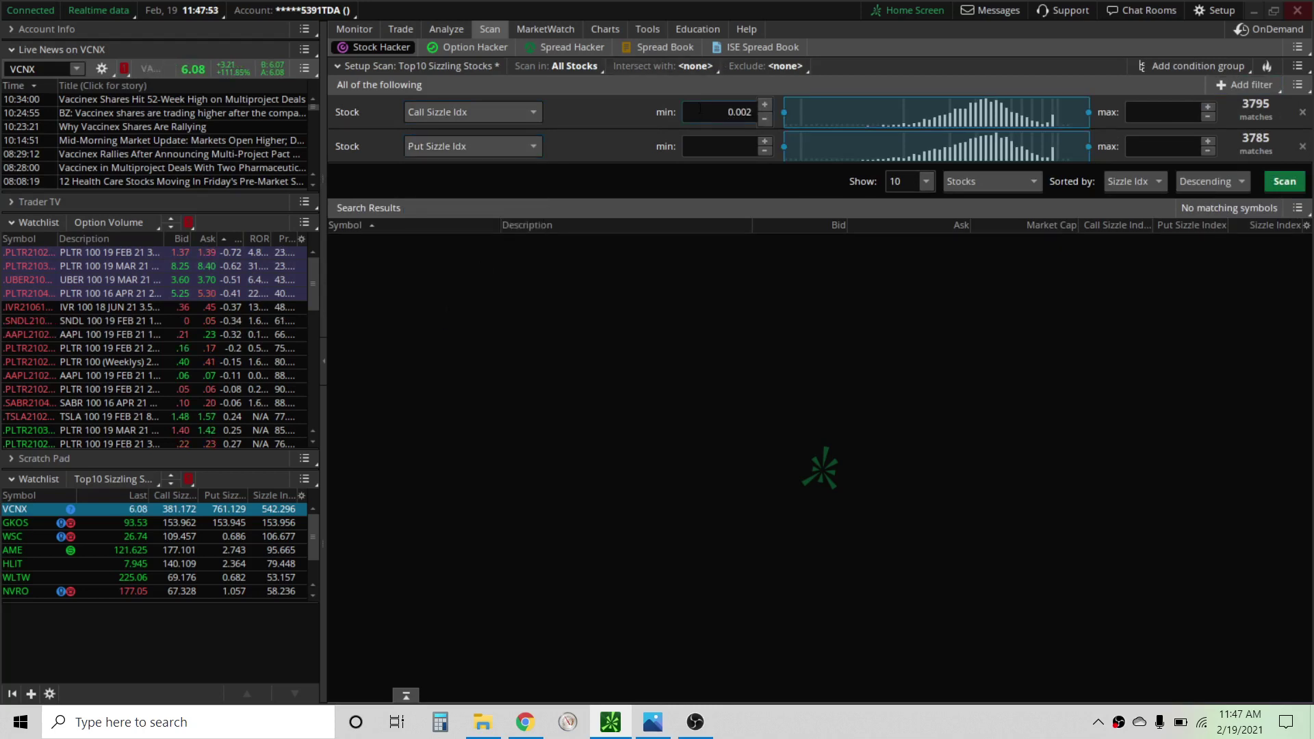
pyautogui.press('Right')
pyautogui.press('Right')
pyautogui.press('Right')
pyautogui.press('Right')
pyautogui.press('Right')
pyautogui.press('BackSpace')
pyautogui.press('BackSpace')
pyautogui.press('BackSpace')
pyautogui.press('BackSpace')
pyautogui.press('BackSpace')
pyautogui.write('2')
pyautogui.click(1162, 146)
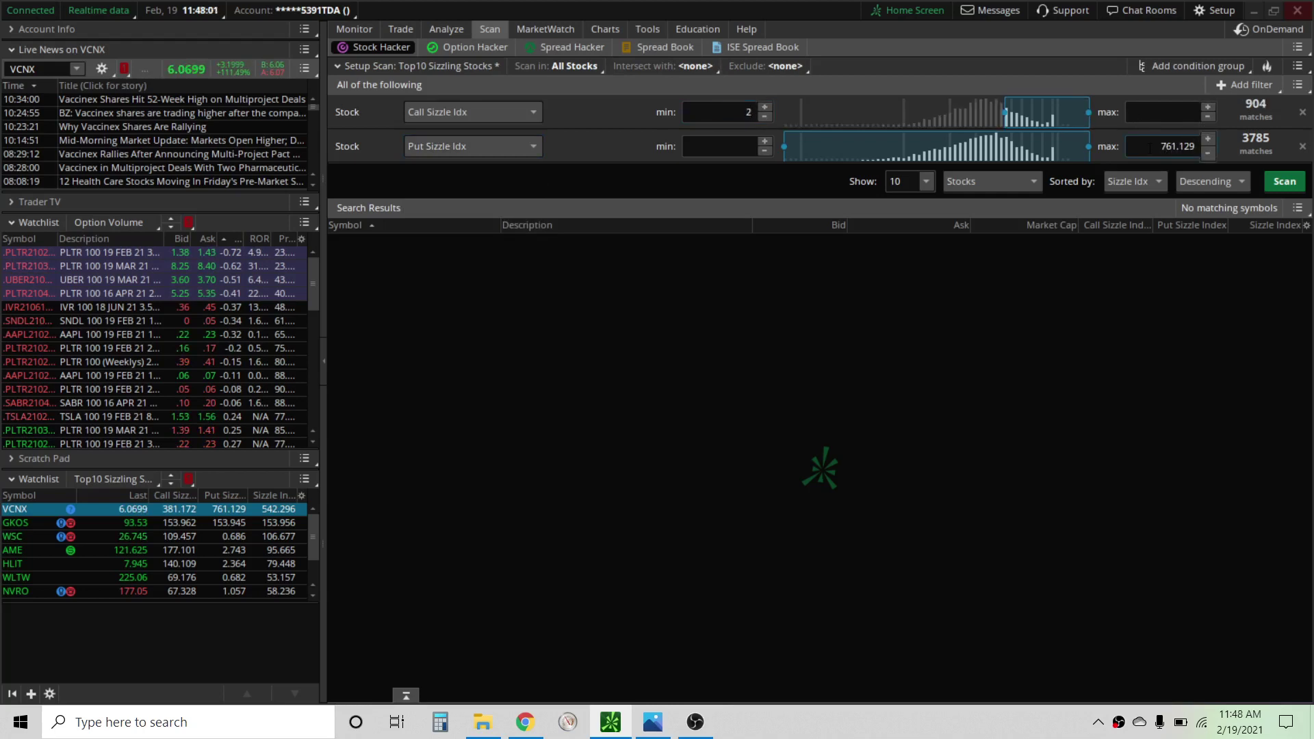
pyautogui.hotkey('ctrl', 'a')
pyautogui.write('70.5')
pyautogui.press('Return')
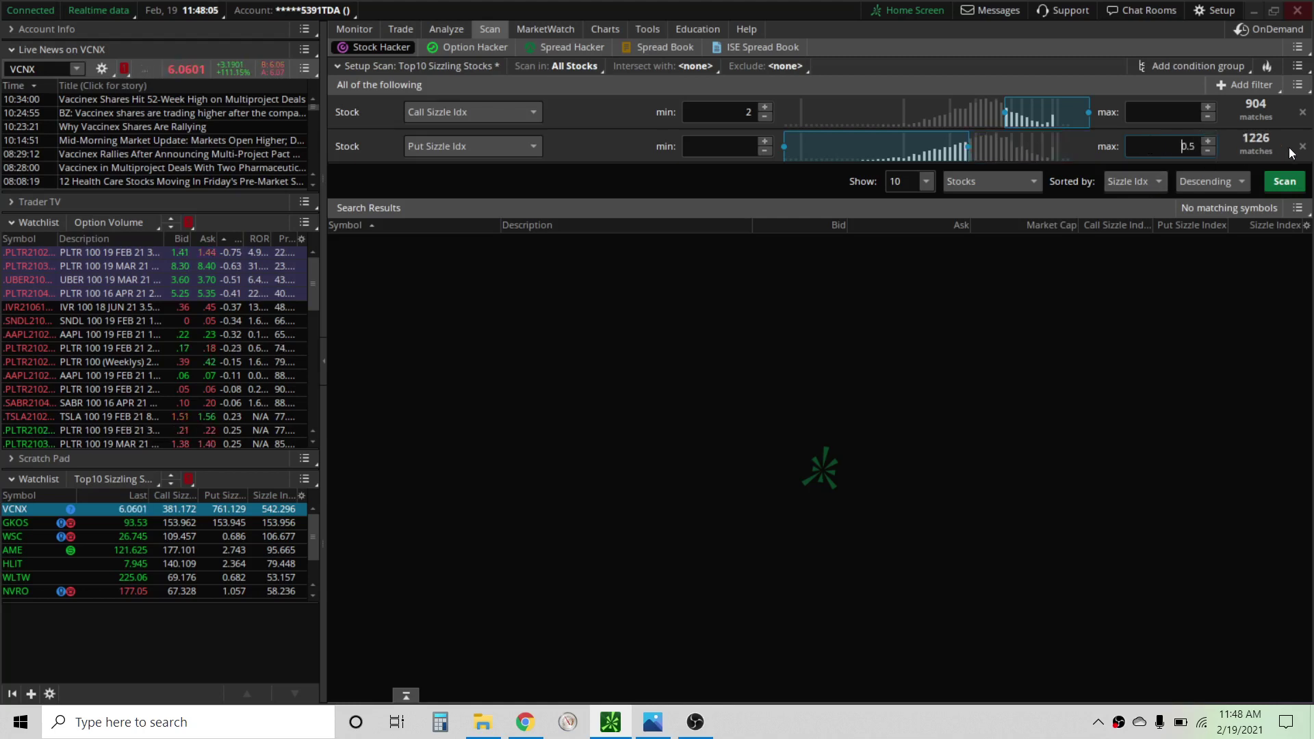
# - Run the sizzle scan and look up top result ATRC's quote and options statistics
pyautogui.click(1285, 182)
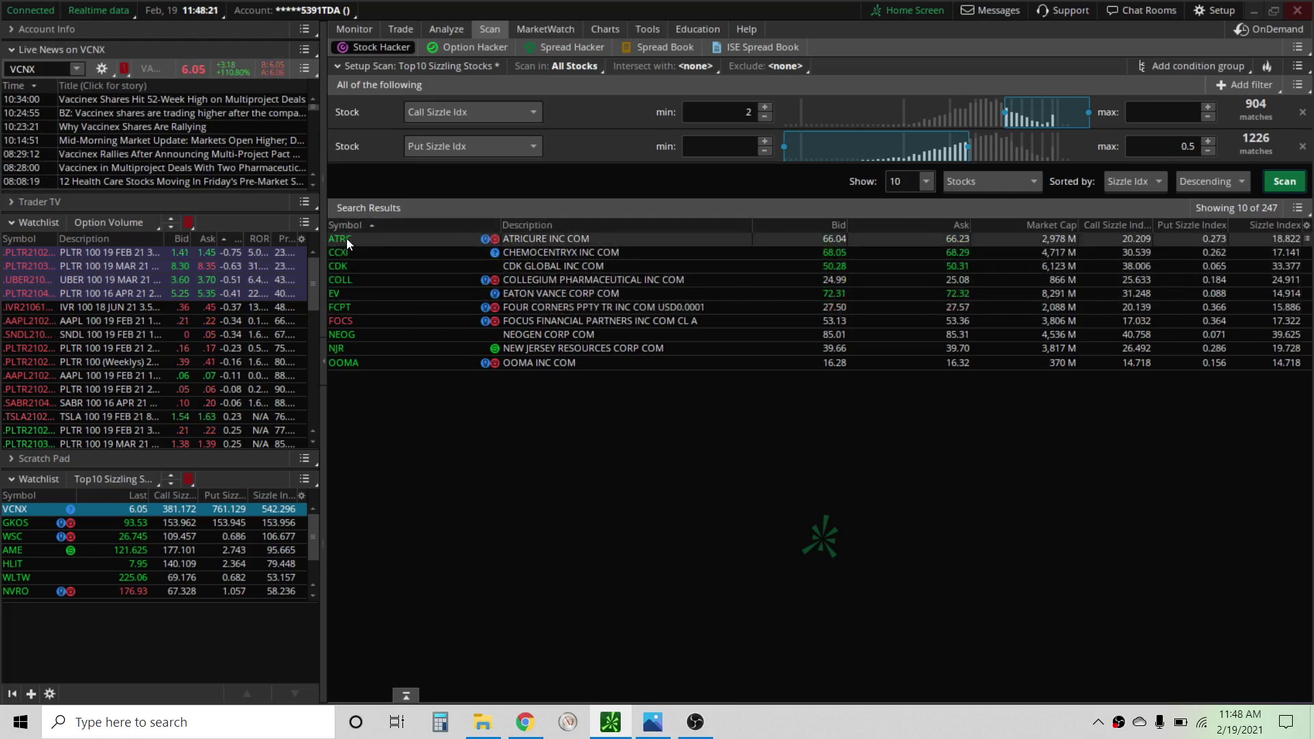
pyautogui.click(401, 29)
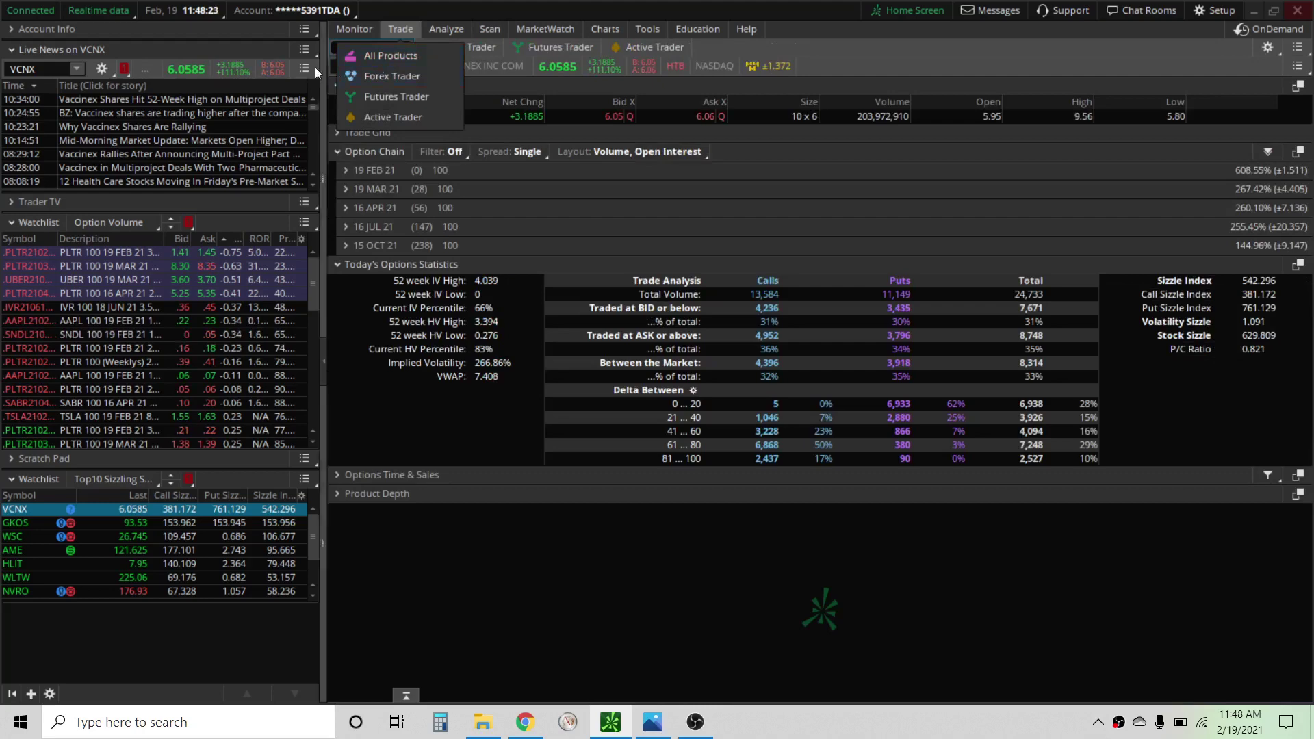
pyautogui.click(356, 67)
pyautogui.write('ATRC')
pyautogui.press('Return')
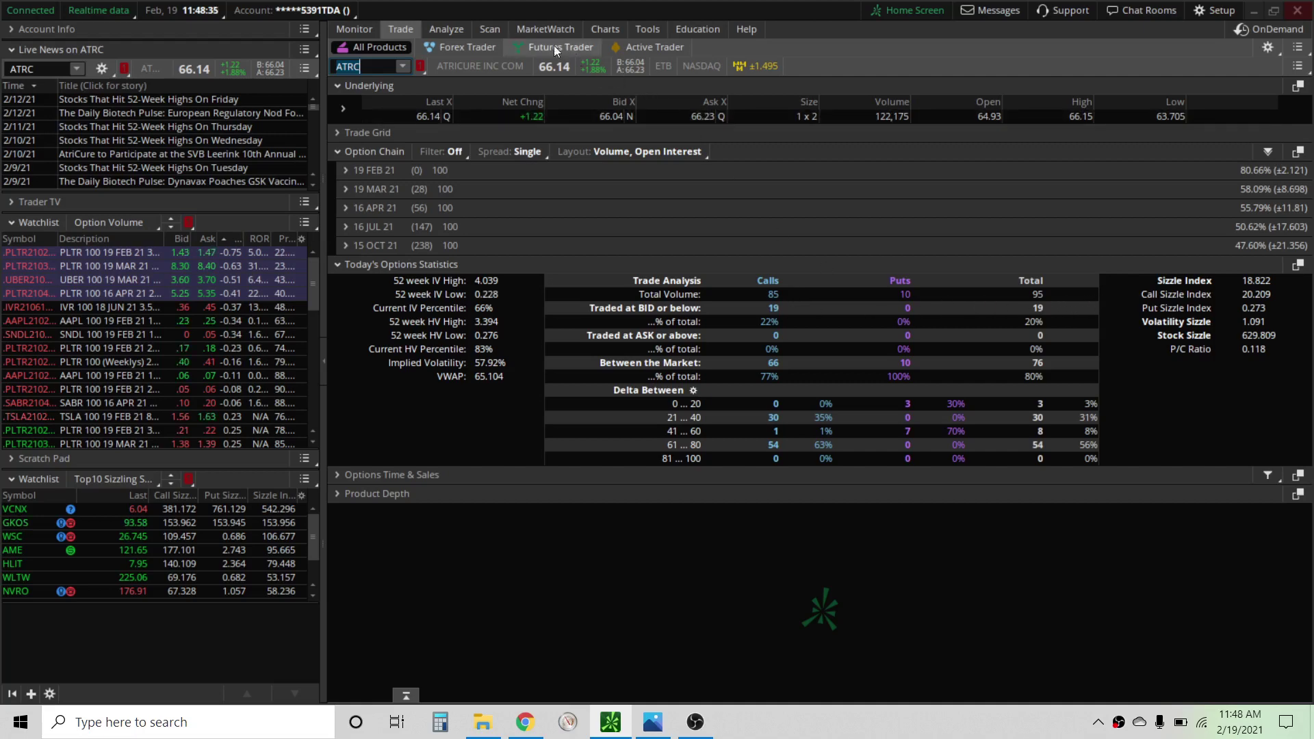
# - Add an option-based scan filter set to Volume
pyautogui.click(496, 27)
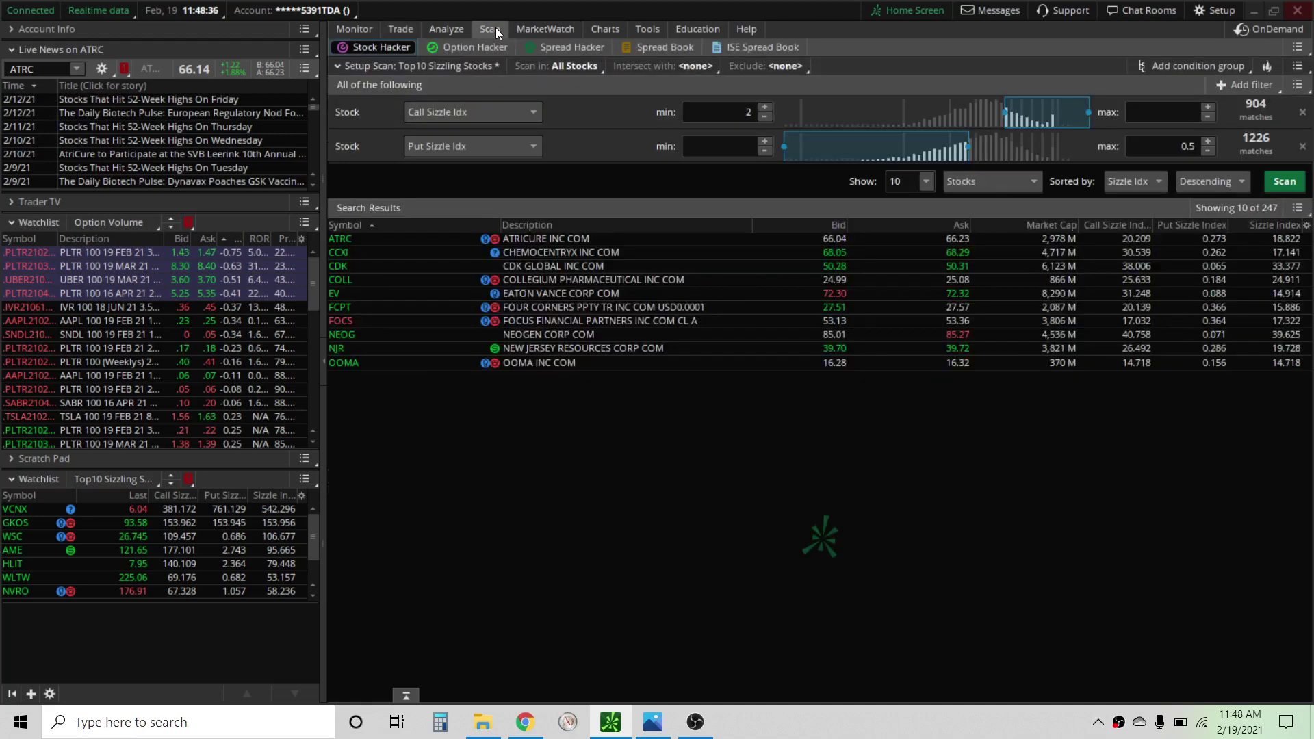
pyautogui.click(1255, 82)
pyautogui.click(1218, 132)
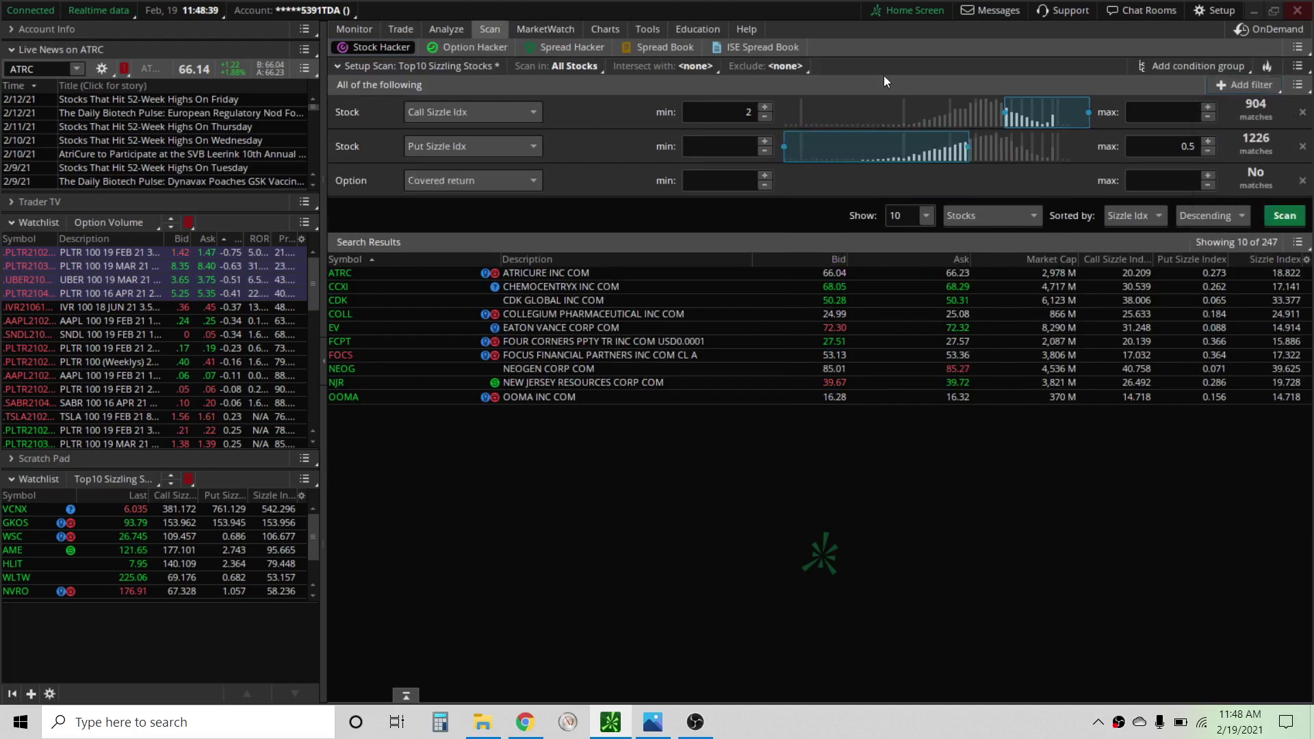
pyautogui.click(532, 175)
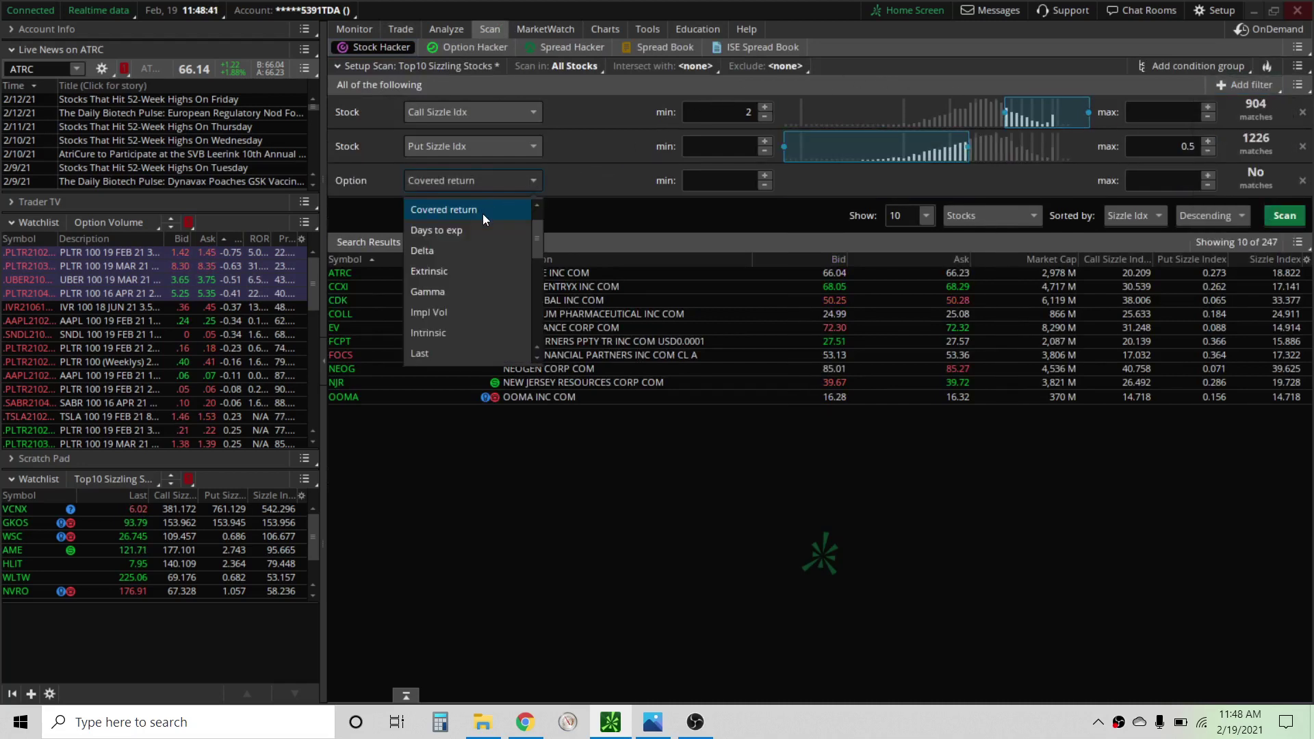
pyautogui.scroll(-5, 481, 209)
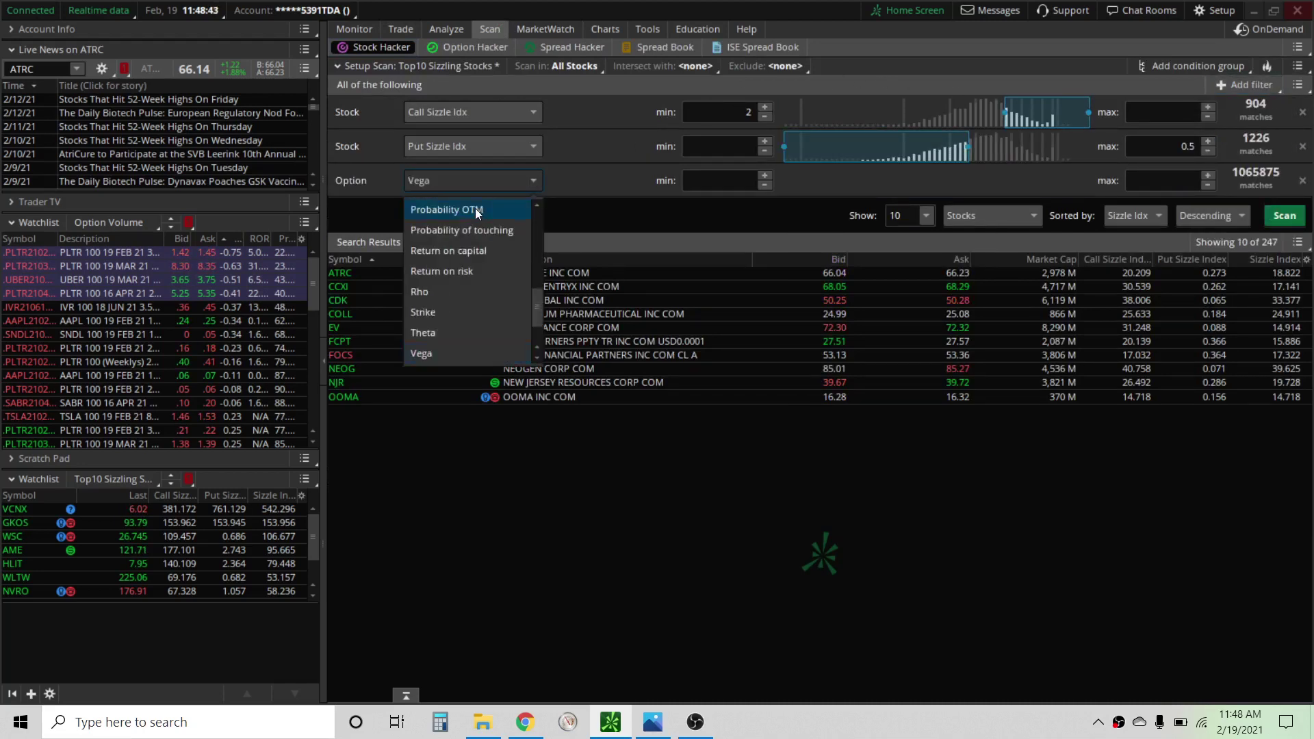
pyautogui.scroll(3, 482, 241)
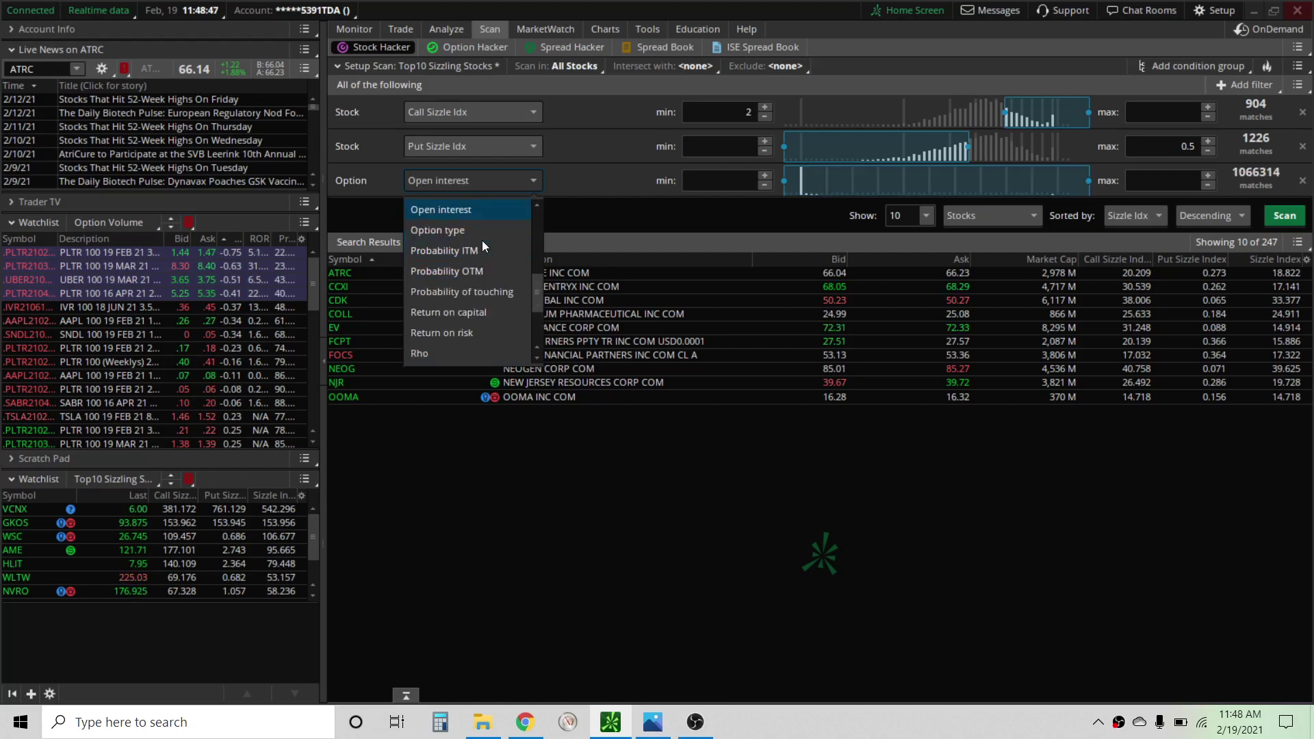
pyautogui.click(486, 185)
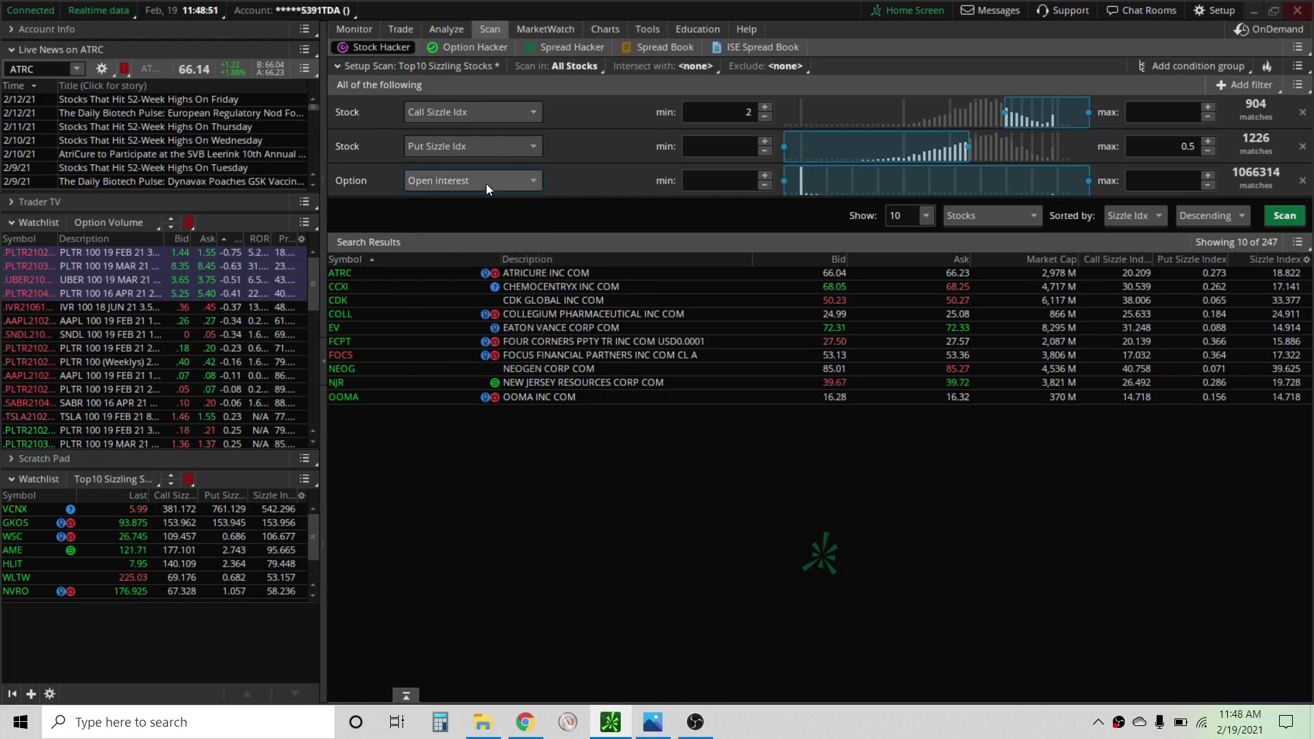
pyautogui.click(486, 183)
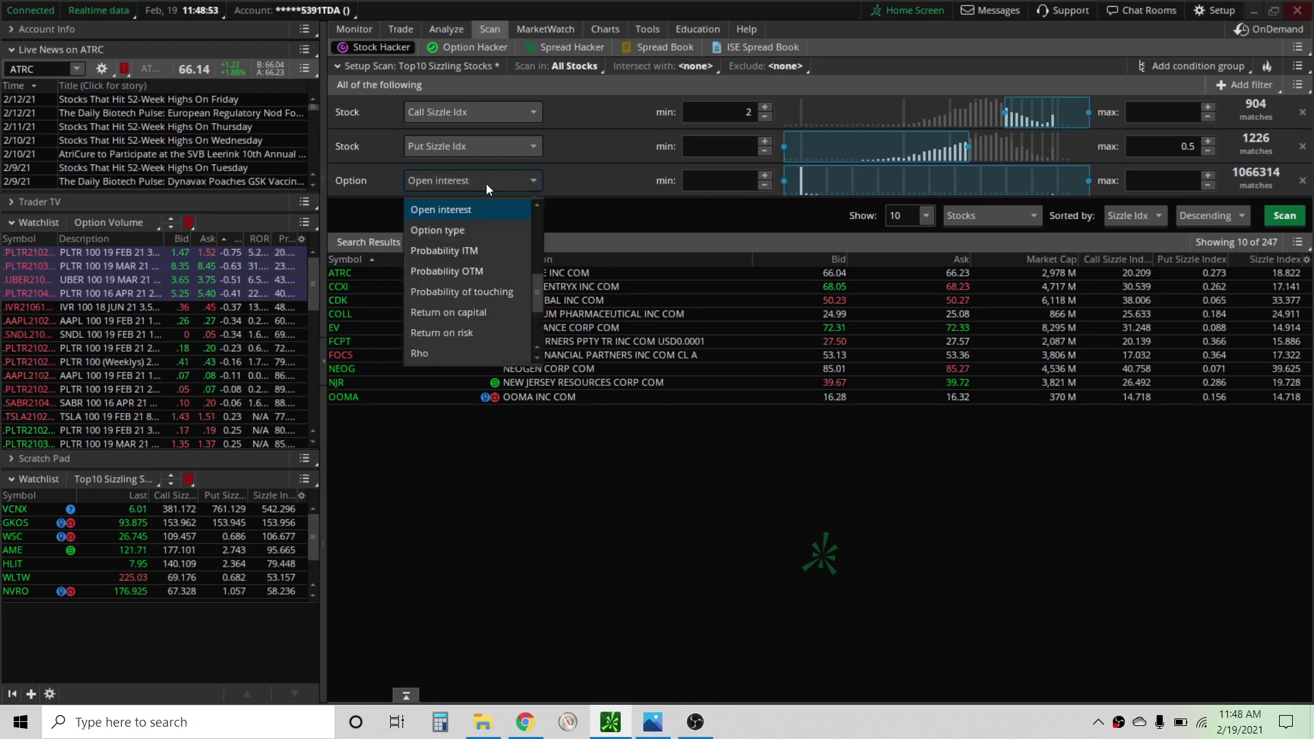
pyautogui.press('v')
pyautogui.press('v')
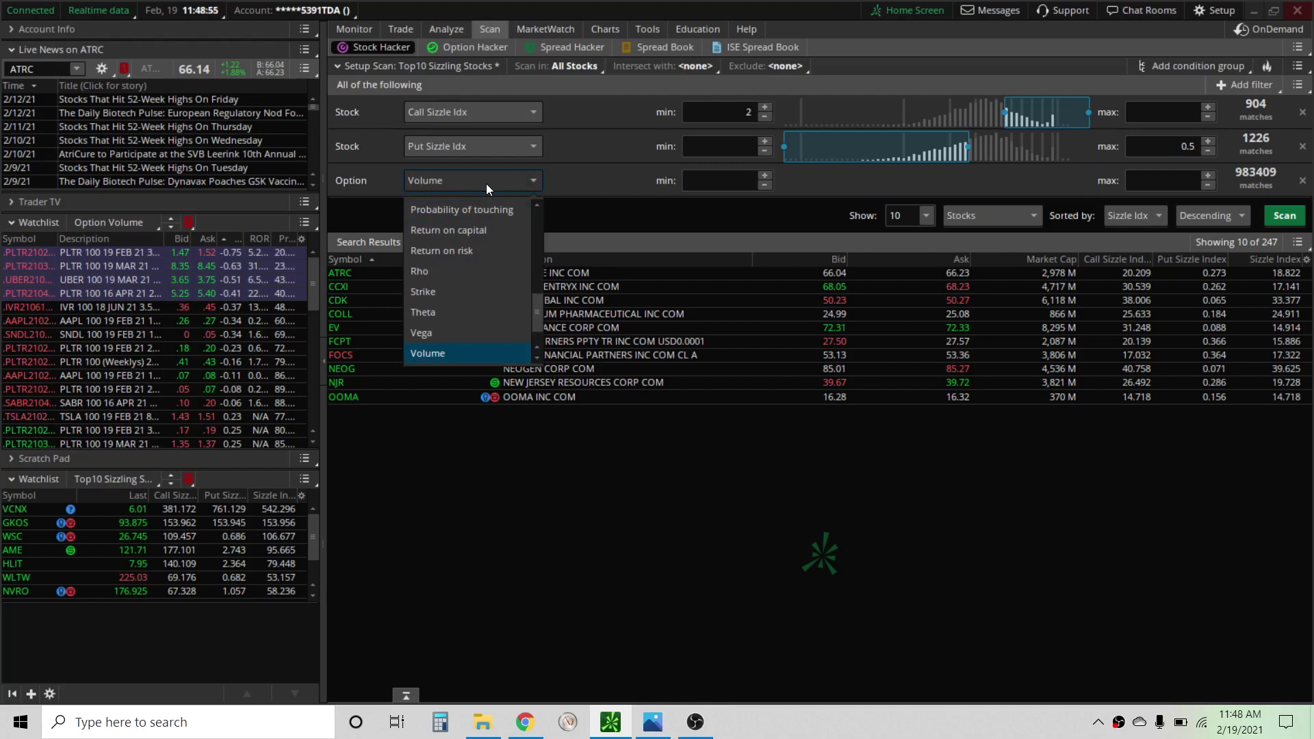
pyautogui.click(486, 183)
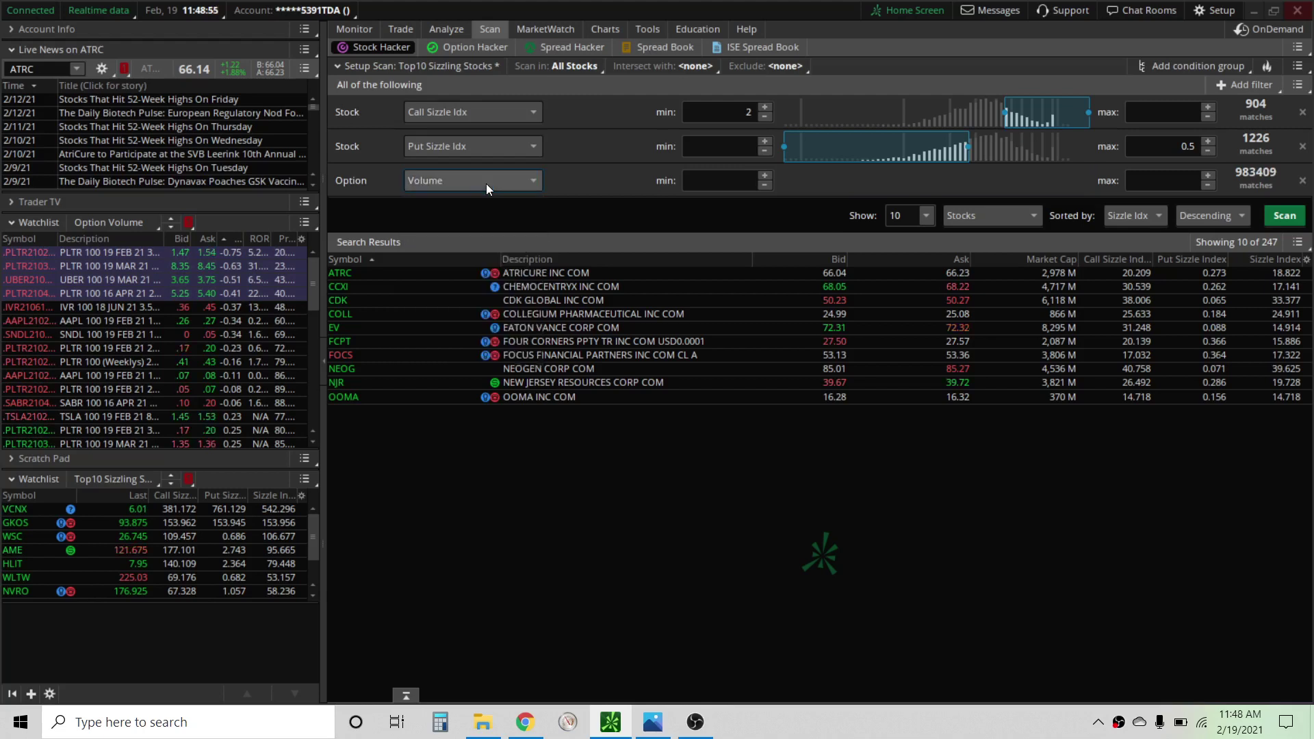
# - Set the option Volume minimum to 1,000, rescan to 16 stocks, and return to ATRC
pyautogui.click(685, 178)
pyautogui.write('0')
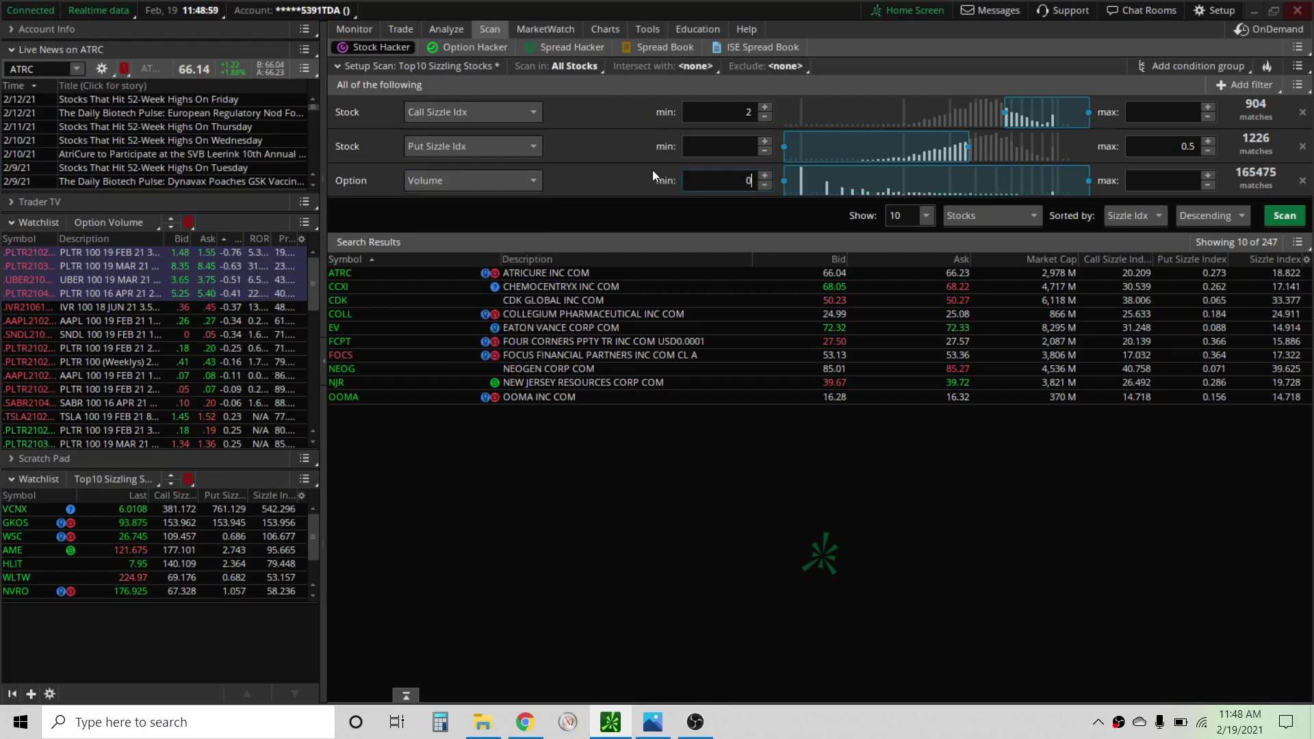
pyautogui.write('000')
pyautogui.click(1287, 218)
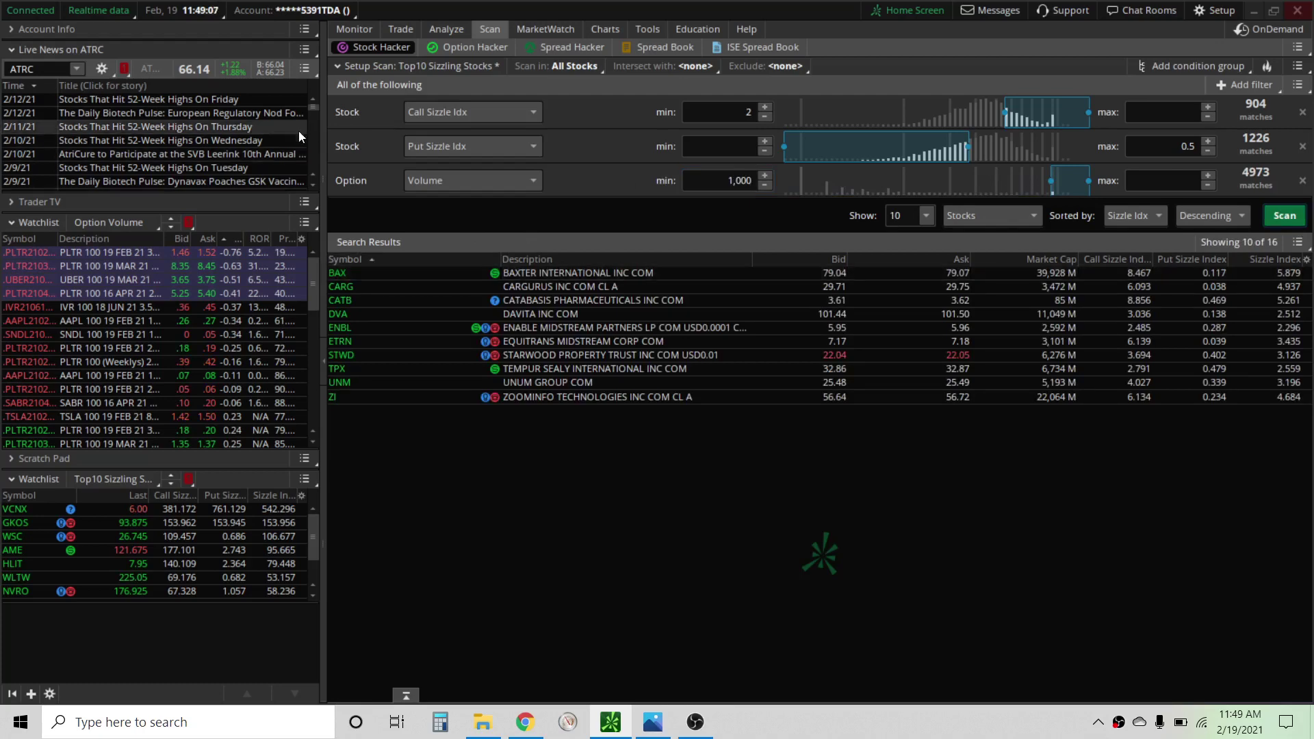
pyautogui.click(404, 30)
# - Look up BAX's options statistics, then return to the scan results
pyautogui.click(376, 68)
pyautogui.write('BAX')
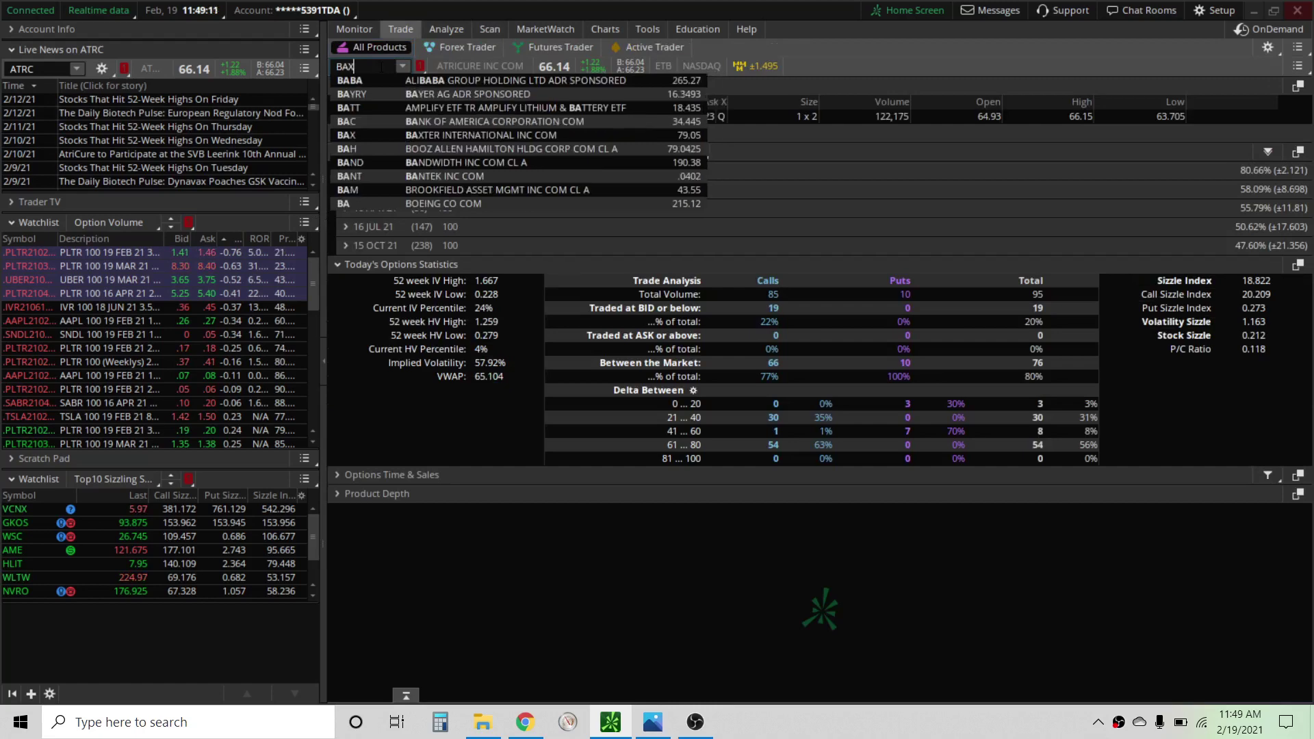
pyautogui.press('Return')
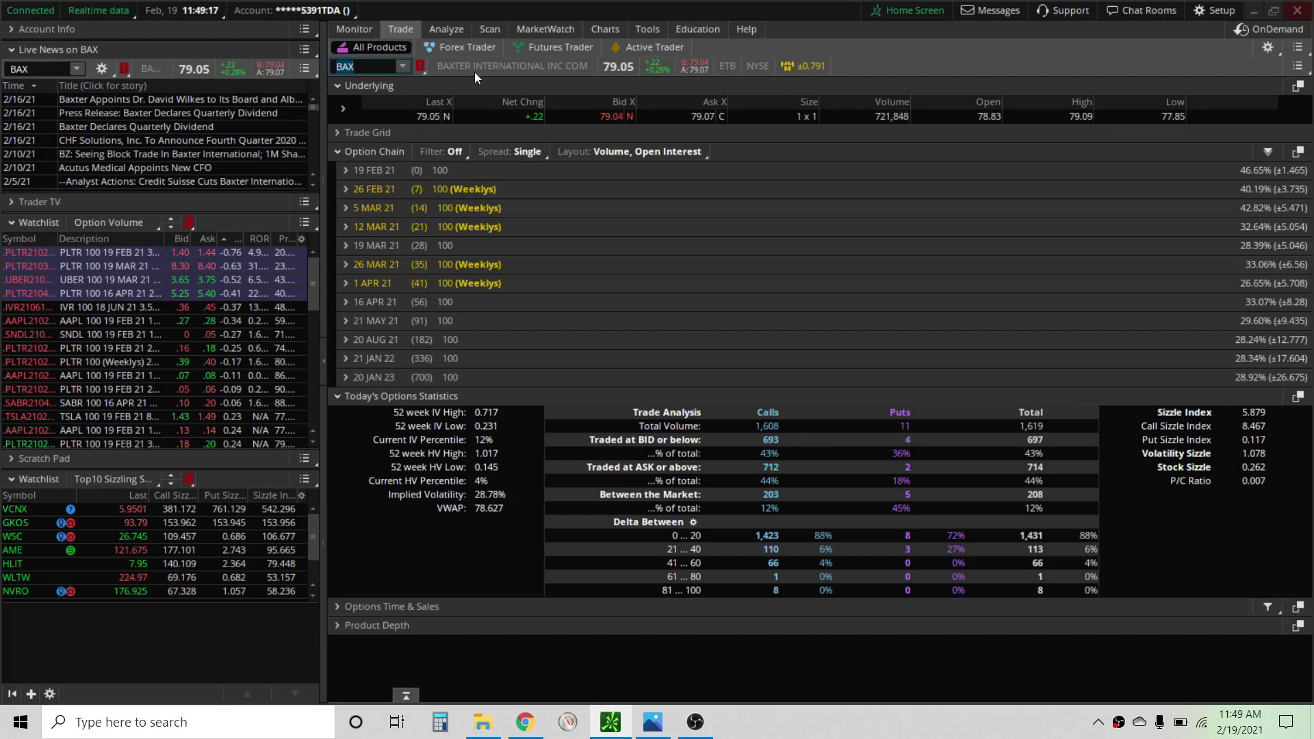
pyautogui.click(489, 29)
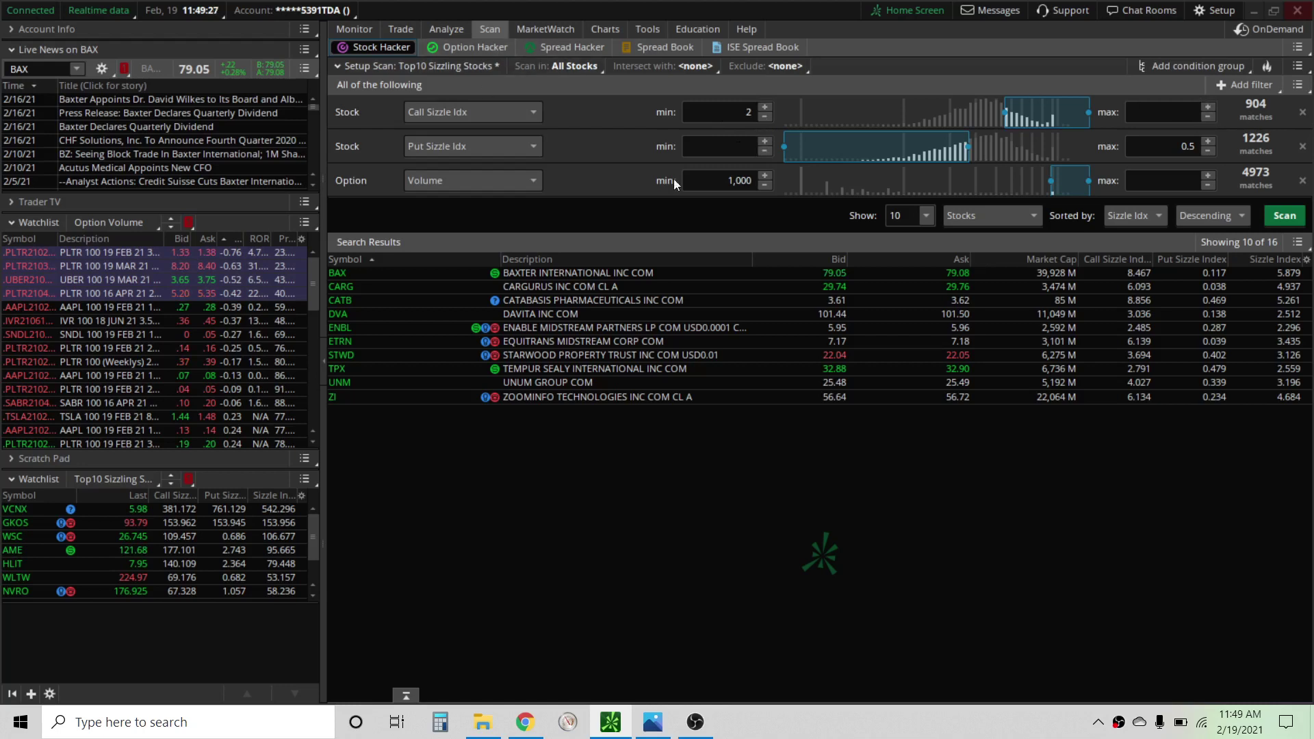
# - Set Put Sizzle Idx minimum to 2 and Call Sizzle Idx maximum to 0.5, clearing the Call minimum
pyautogui.click(729, 146)
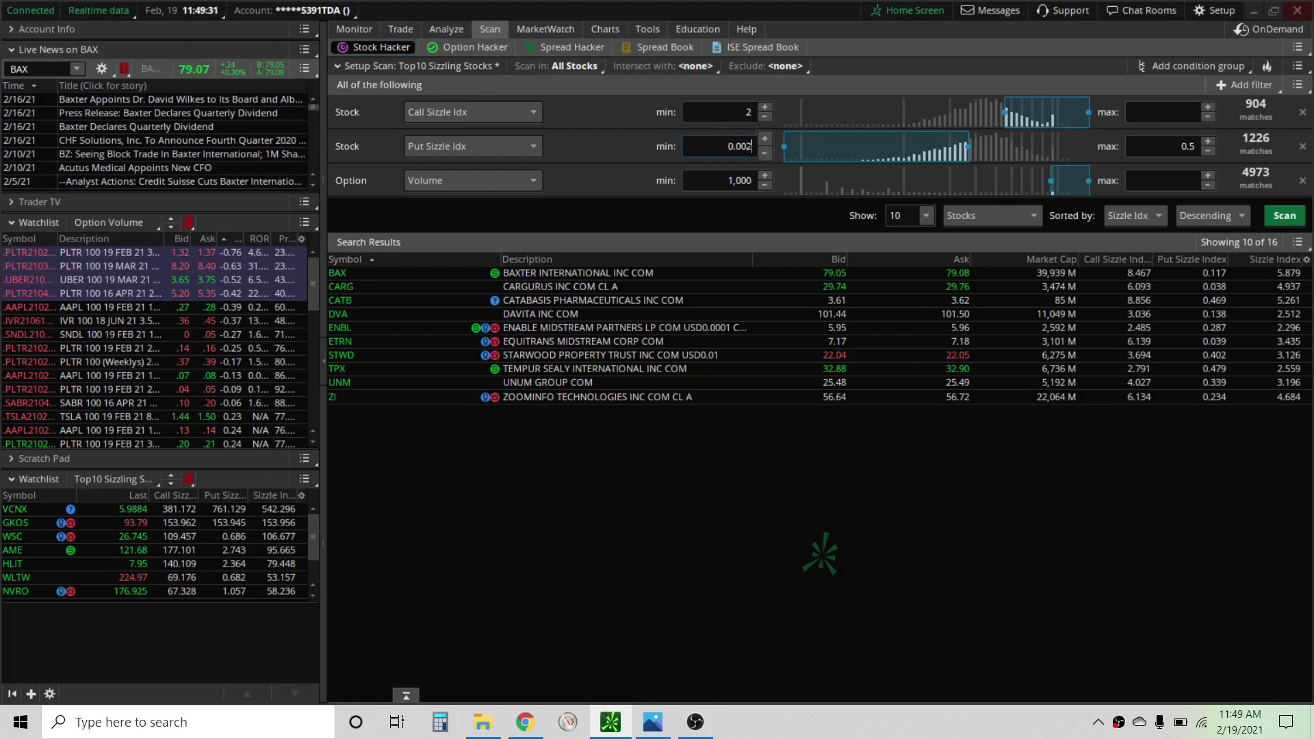
pyautogui.press('BackSpace')
pyautogui.press('BackSpace')
pyautogui.press('BackSpace')
pyautogui.write('2')
pyautogui.click(1157, 112)
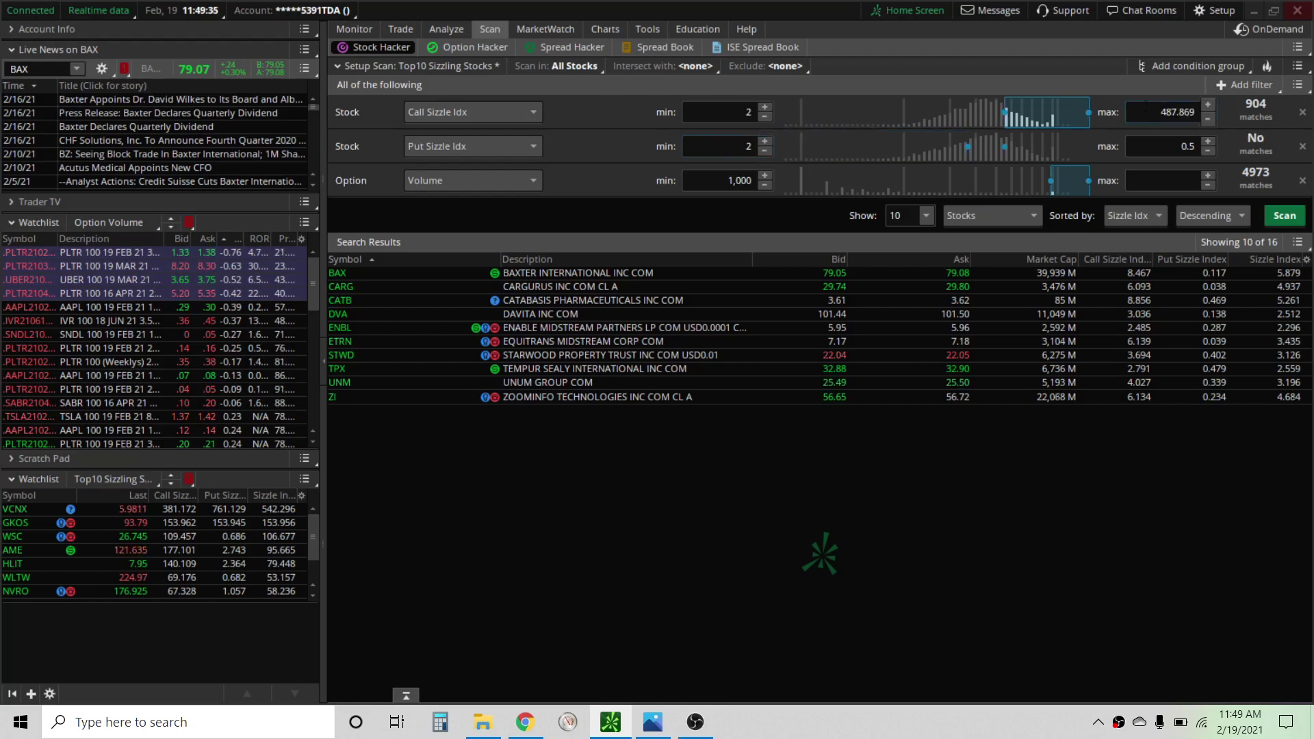
pyautogui.press('Right')
pyautogui.press('Right')
pyautogui.press('Right')
pyautogui.press('Right')
pyautogui.press('Right')
pyautogui.press('Right')
pyautogui.press('Right')
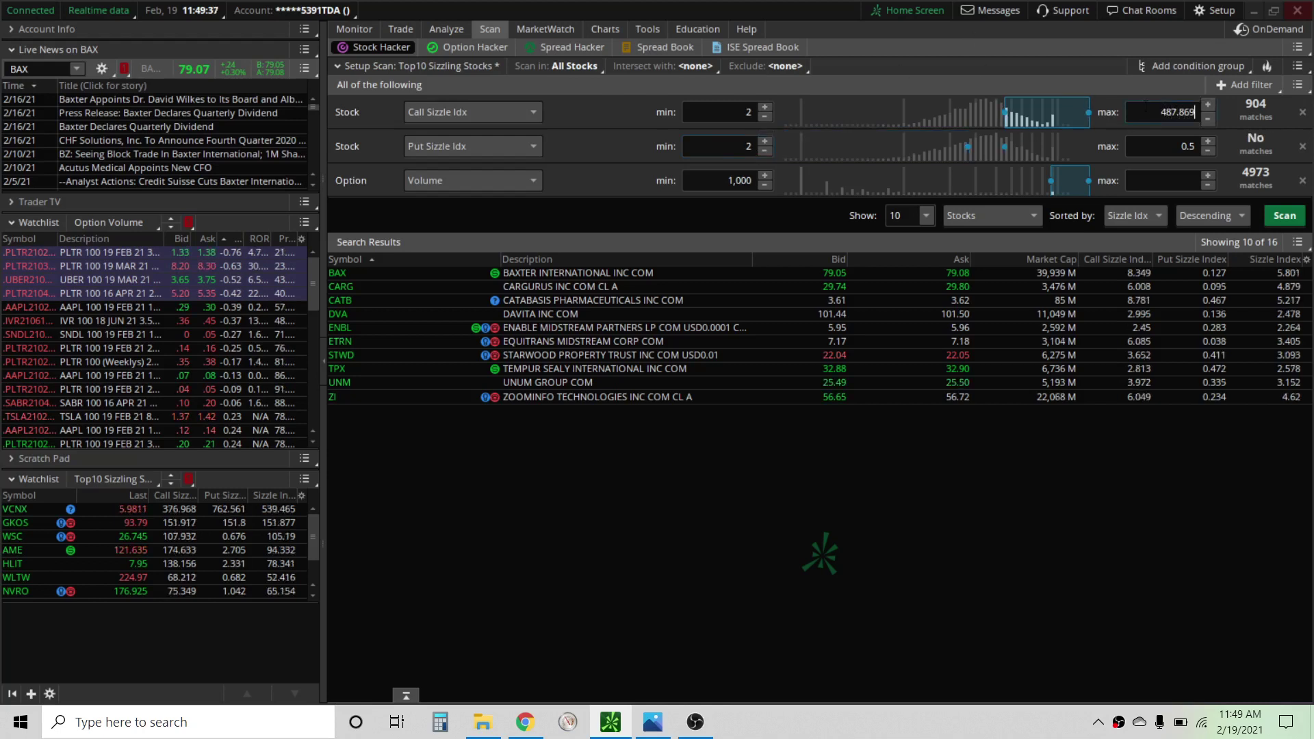
pyautogui.press('BackSpace')
pyautogui.press('BackSpace')
pyautogui.press('BackSpace')
pyautogui.press('BackSpace')
pyautogui.press('BackSpace')
pyautogui.press('BackSpace')
pyautogui.press('BackSpace')
pyautogui.write('0.5')
pyautogui.press('Tab')
pyautogui.press('BackSpace')
pyautogui.click(749, 111)
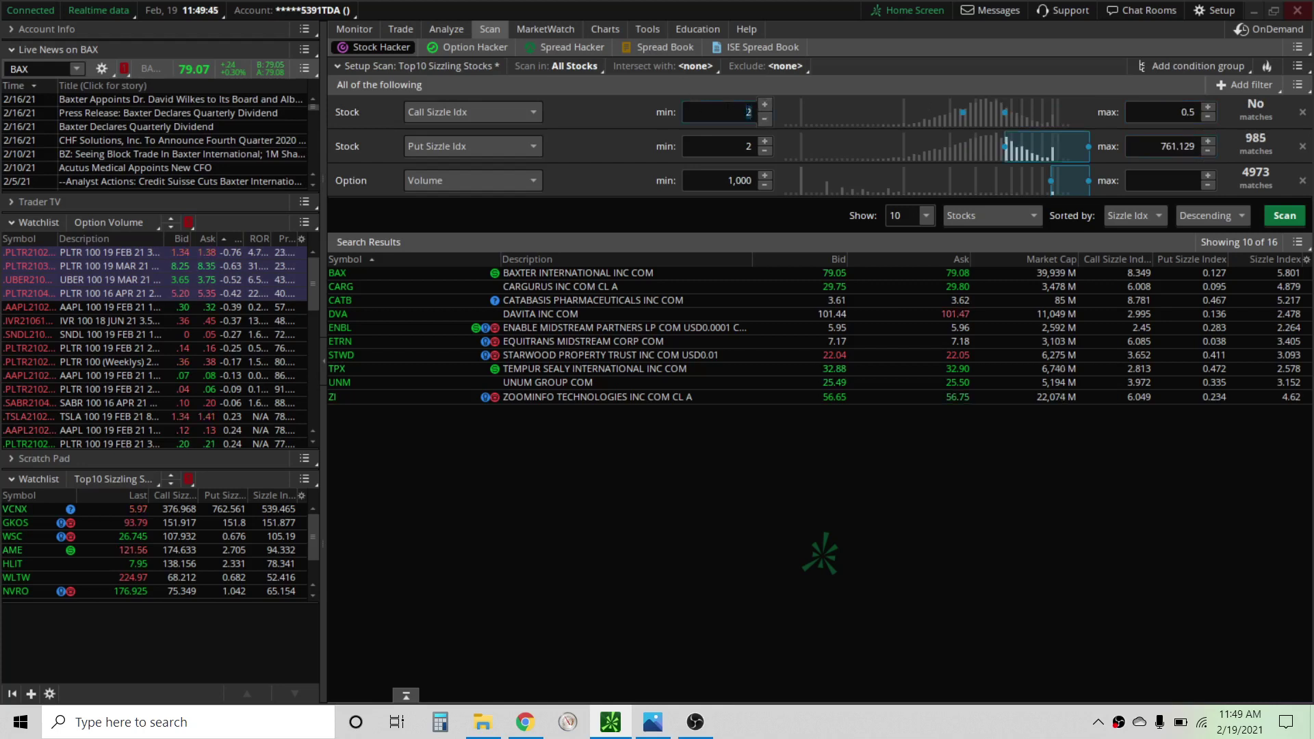
pyautogui.press('BackSpace')
# - Rescan showing up to 500 results, yielding NCR, ONEM, PVG and TJX
pyautogui.click(1292, 216)
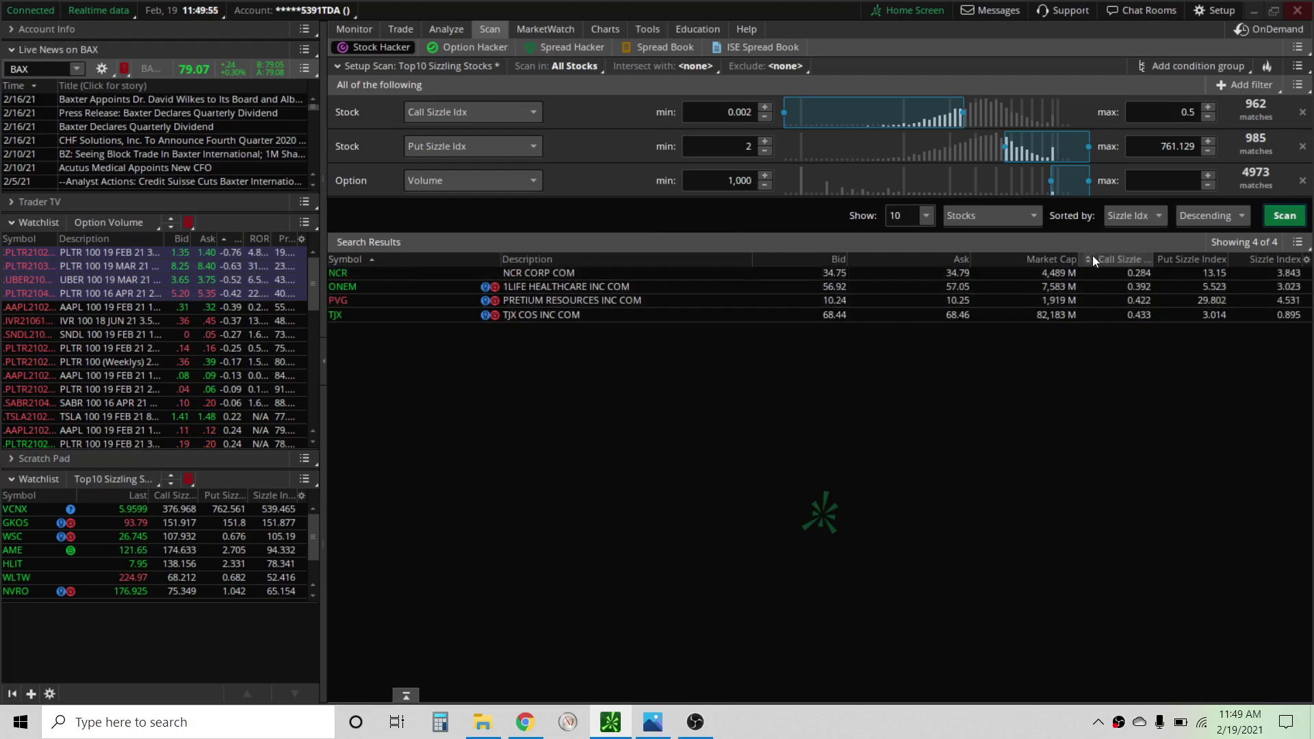
pyautogui.click(925, 216)
pyautogui.click(902, 327)
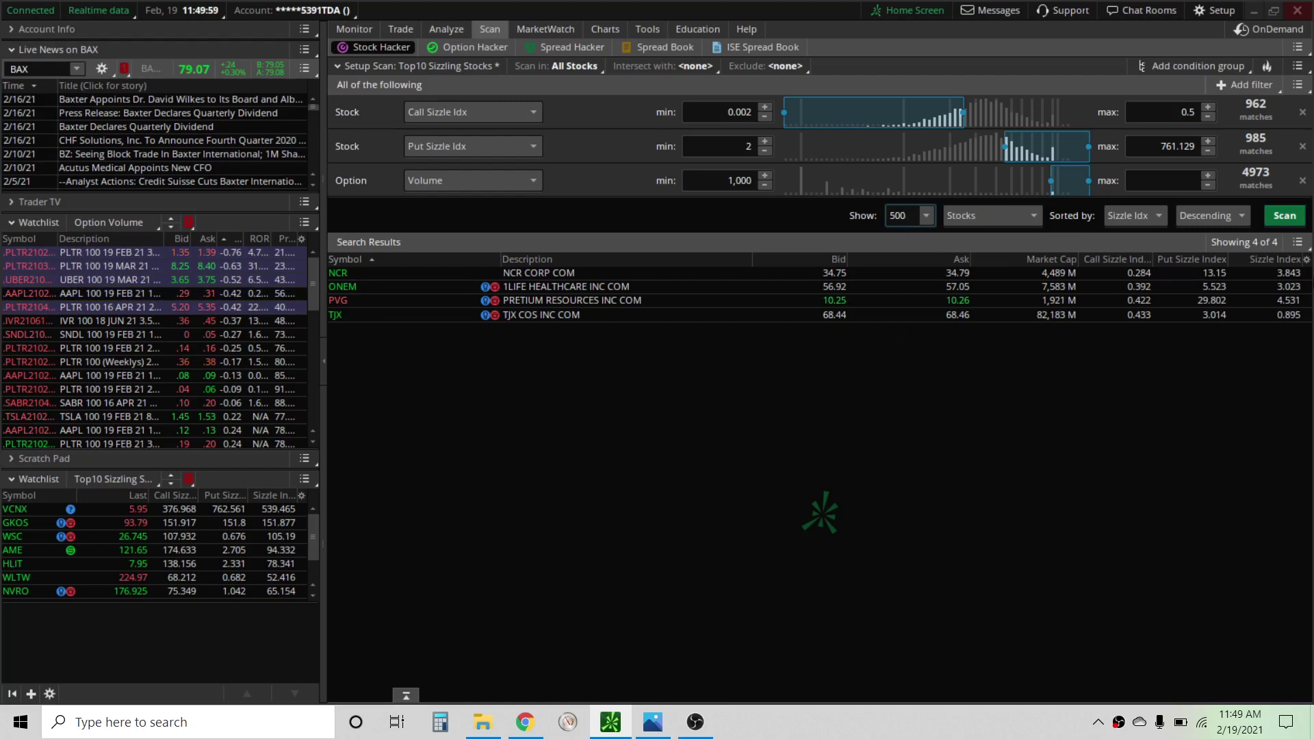
pyautogui.click(1293, 217)
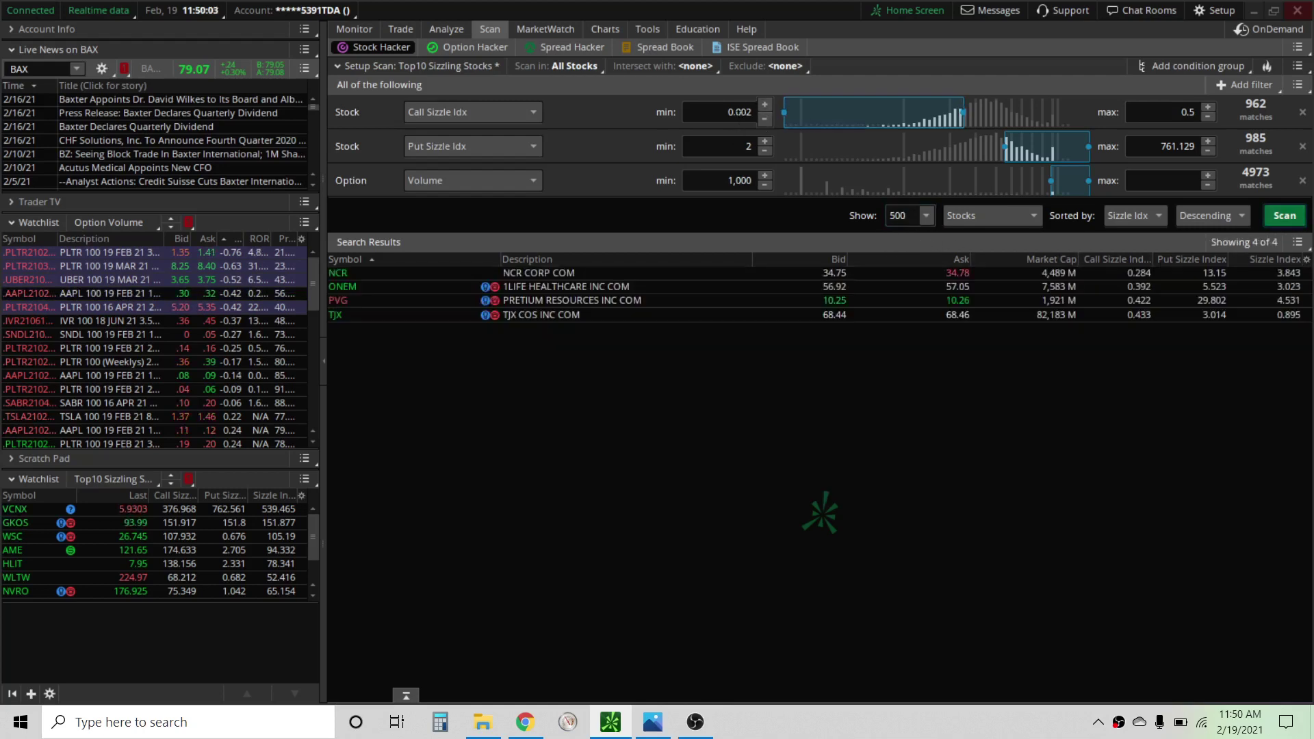
pyautogui.click(743, 110)
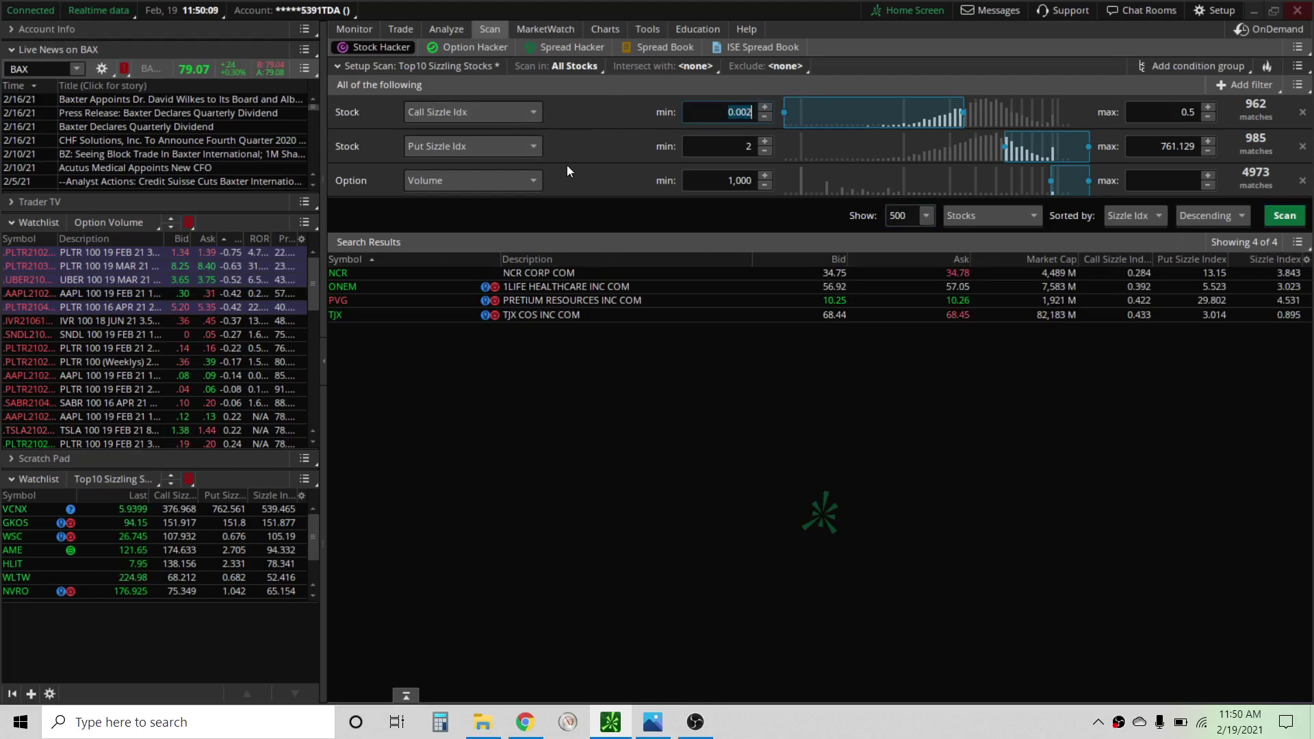
# - Add a Mark stock filter priced between 2 and 10
pyautogui.click(1256, 84)
pyautogui.click(1229, 114)
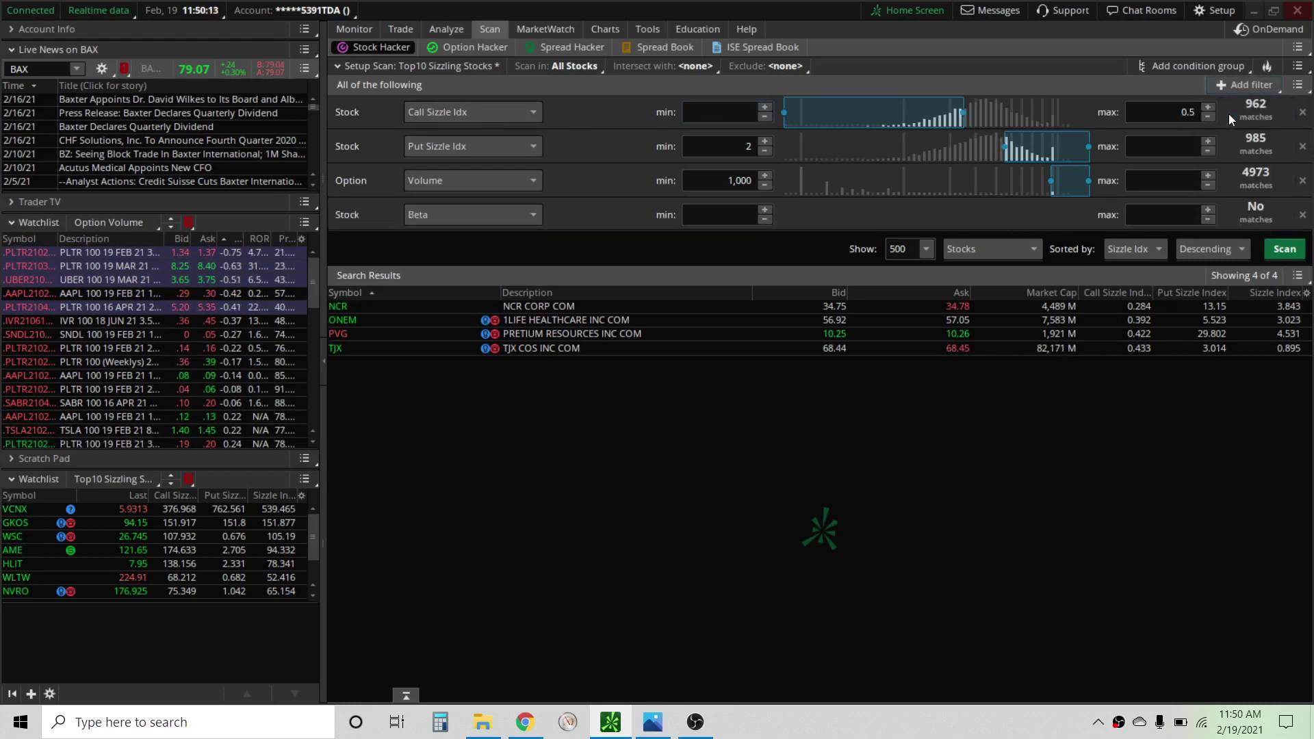
pyautogui.click(536, 215)
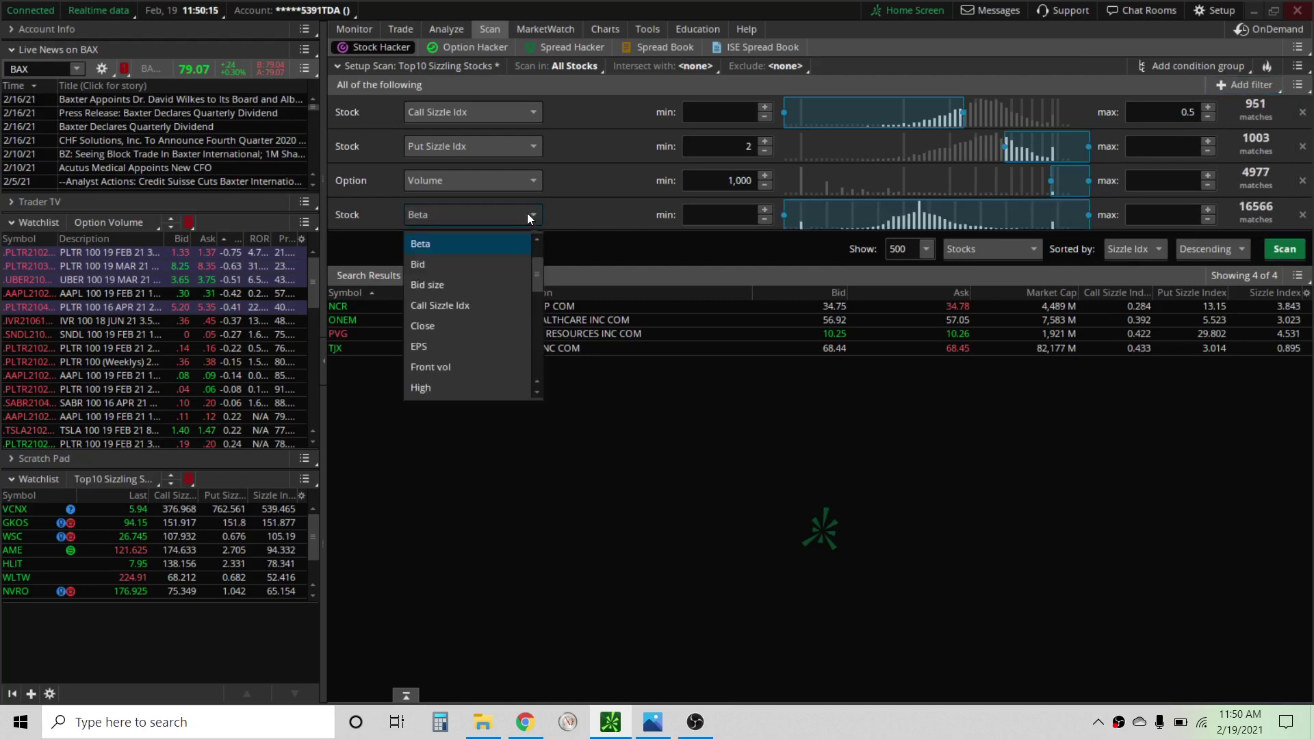
pyautogui.press('m')
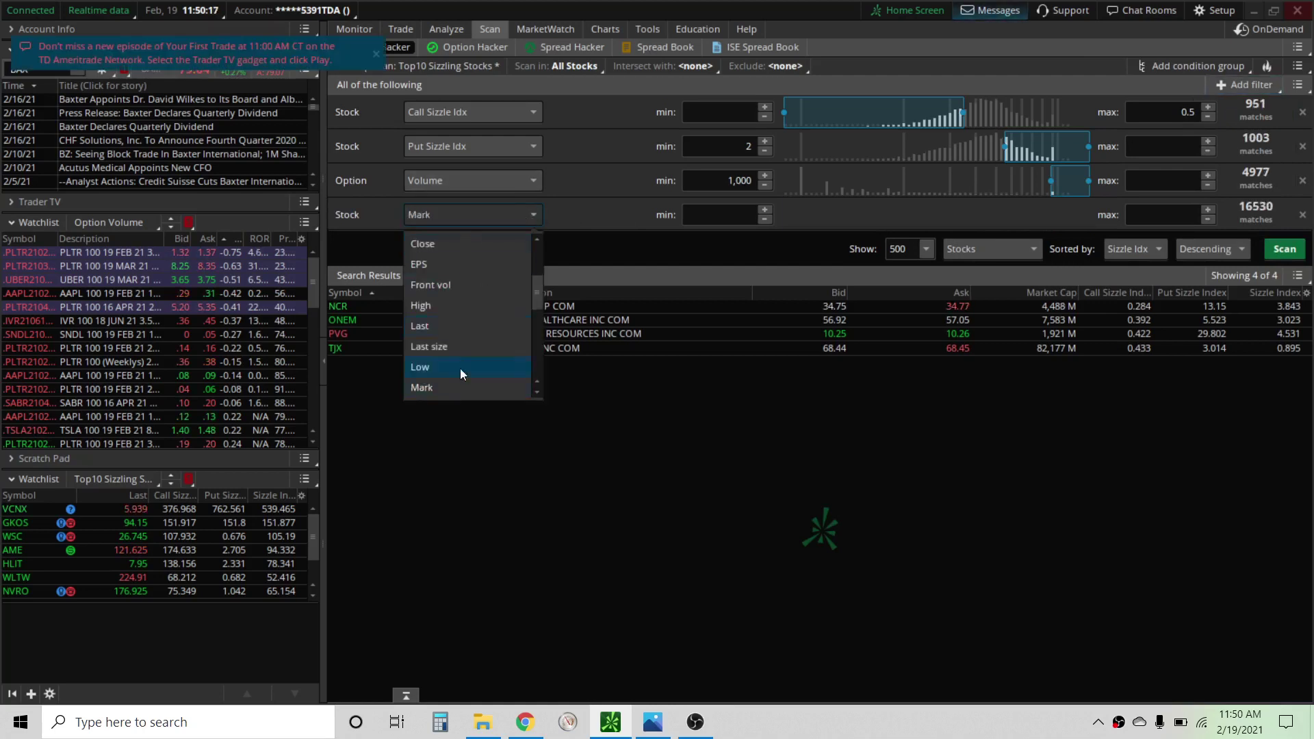
pyautogui.click(441, 389)
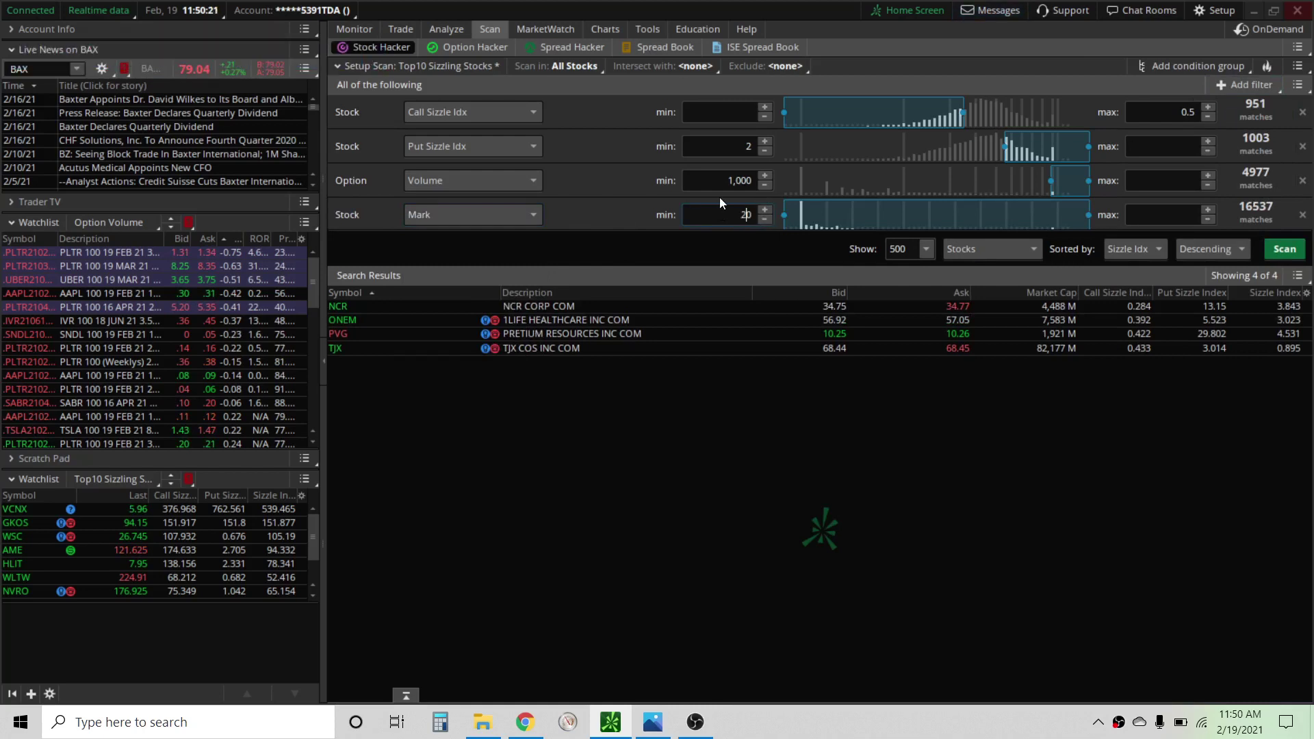
pyautogui.write('20')
pyautogui.press('BackSpace')
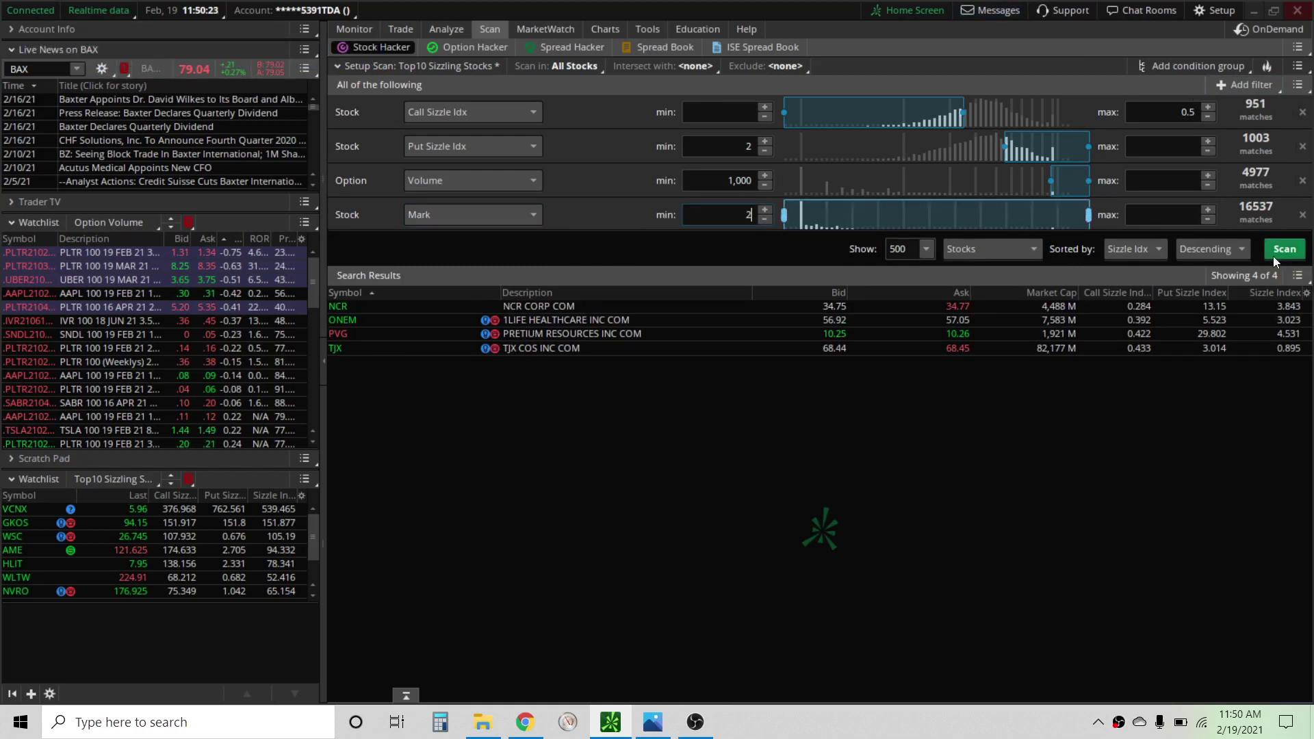
pyautogui.click(1173, 215)
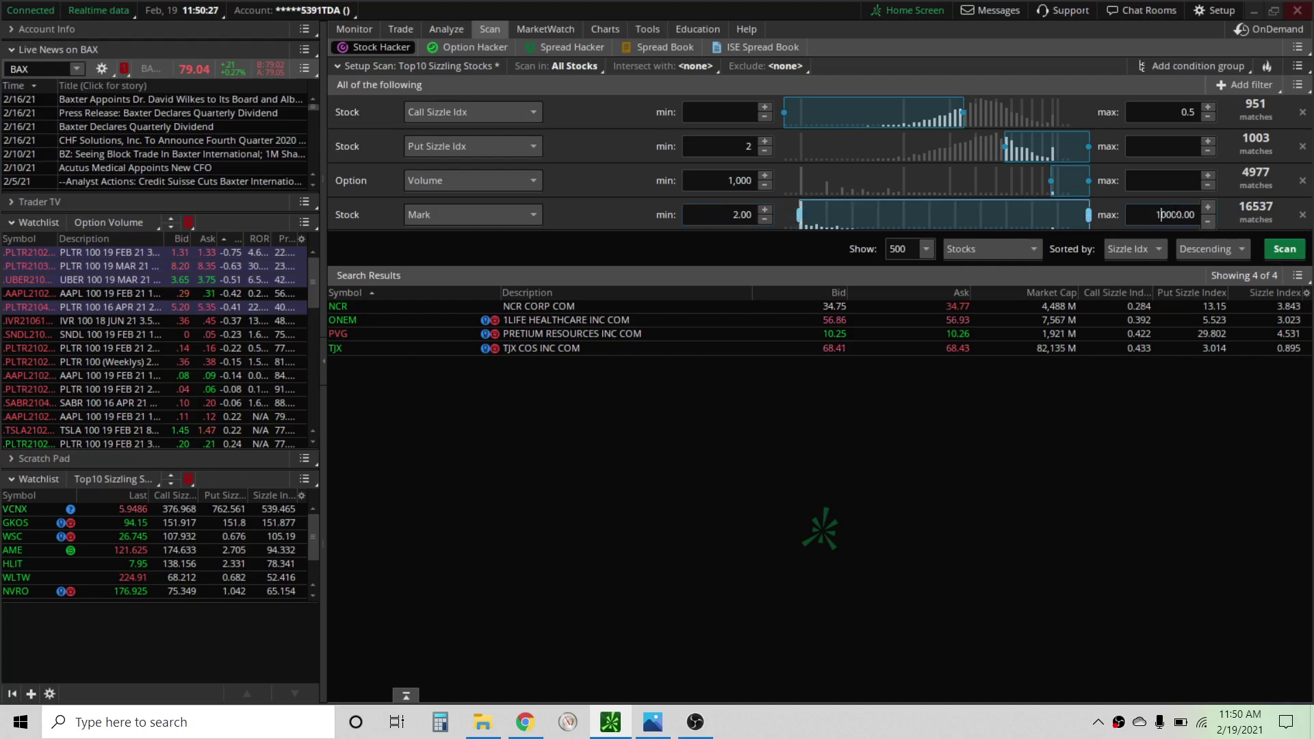
pyautogui.press('BackSpace')
pyautogui.press('BackSpace')
pyautogui.press('BackSpace')
pyautogui.press('BackSpace')
pyautogui.press('BackSpace')
# - Set Call Sizzle Idx minimum 2 and Put Sizzle Idx maximum 0.5, clear other bounds, and rescan
pyautogui.click(729, 109)
pyautogui.write('2')
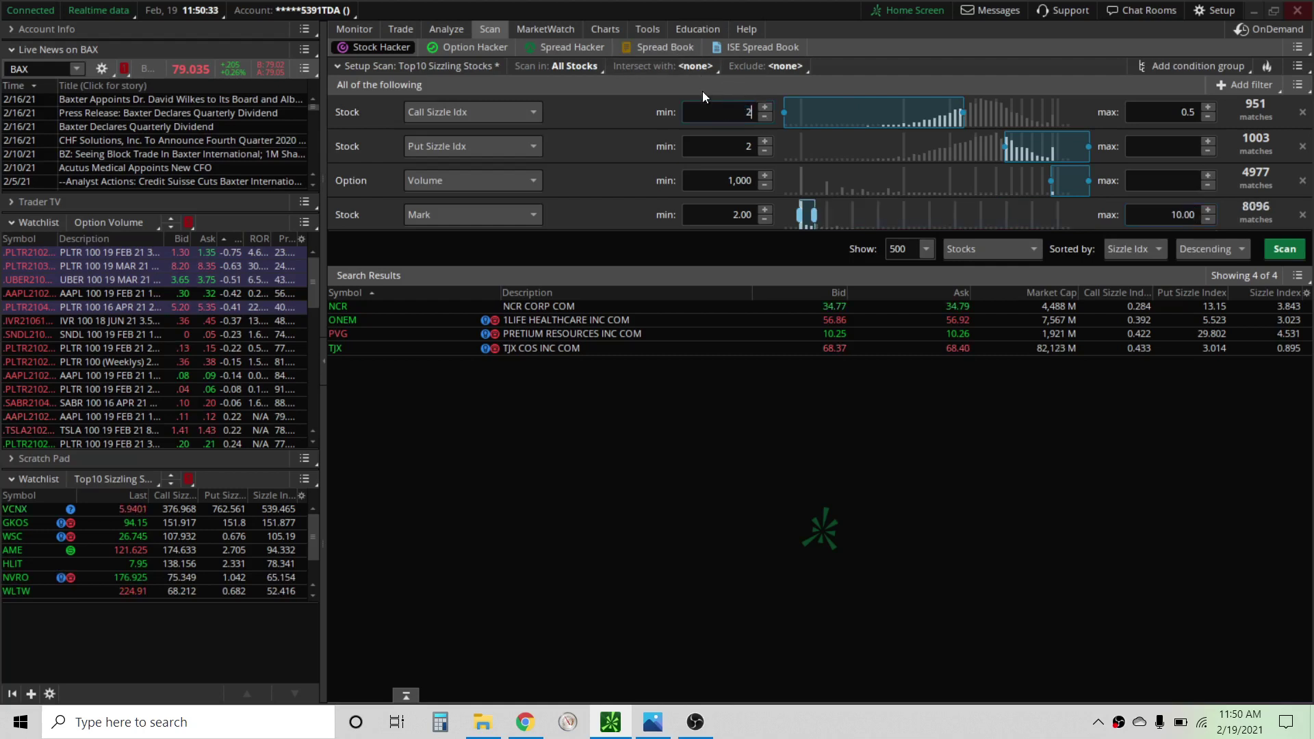
pyautogui.click(1163, 144)
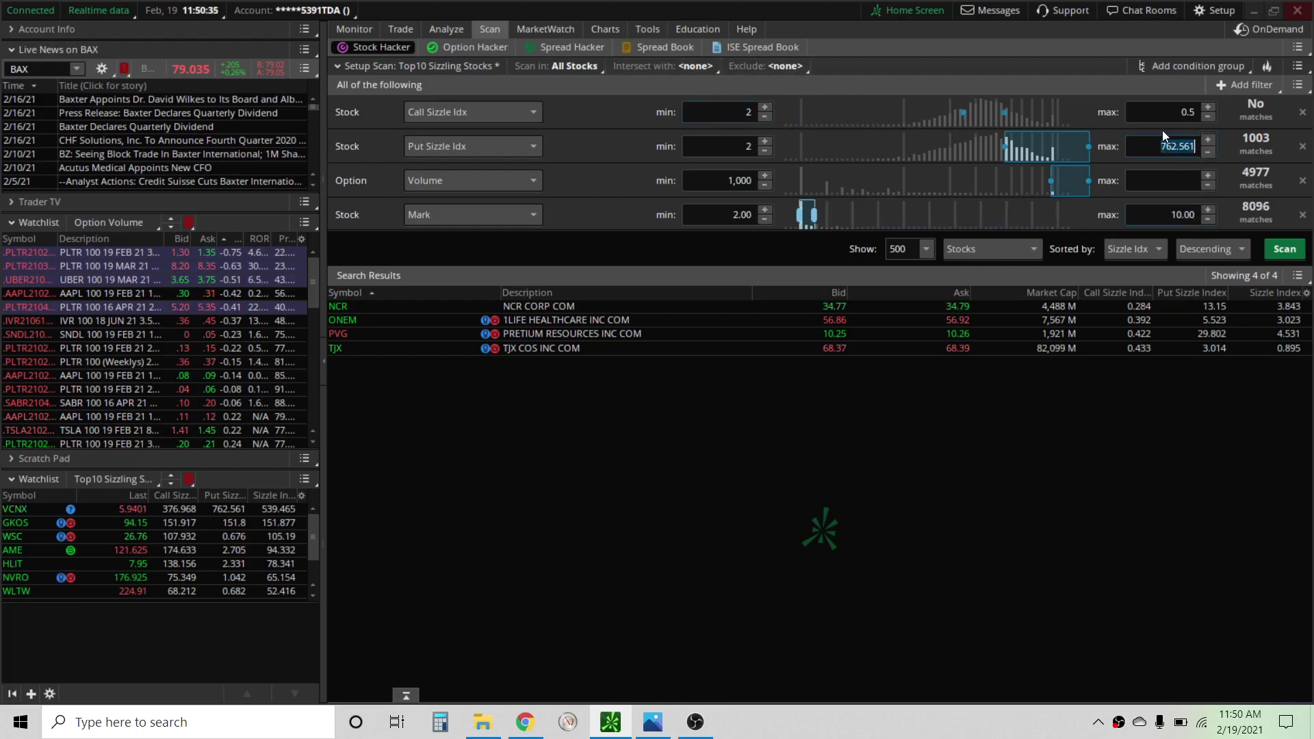
pyautogui.write('.5')
pyautogui.click(1183, 112)
pyautogui.press('BackSpace')
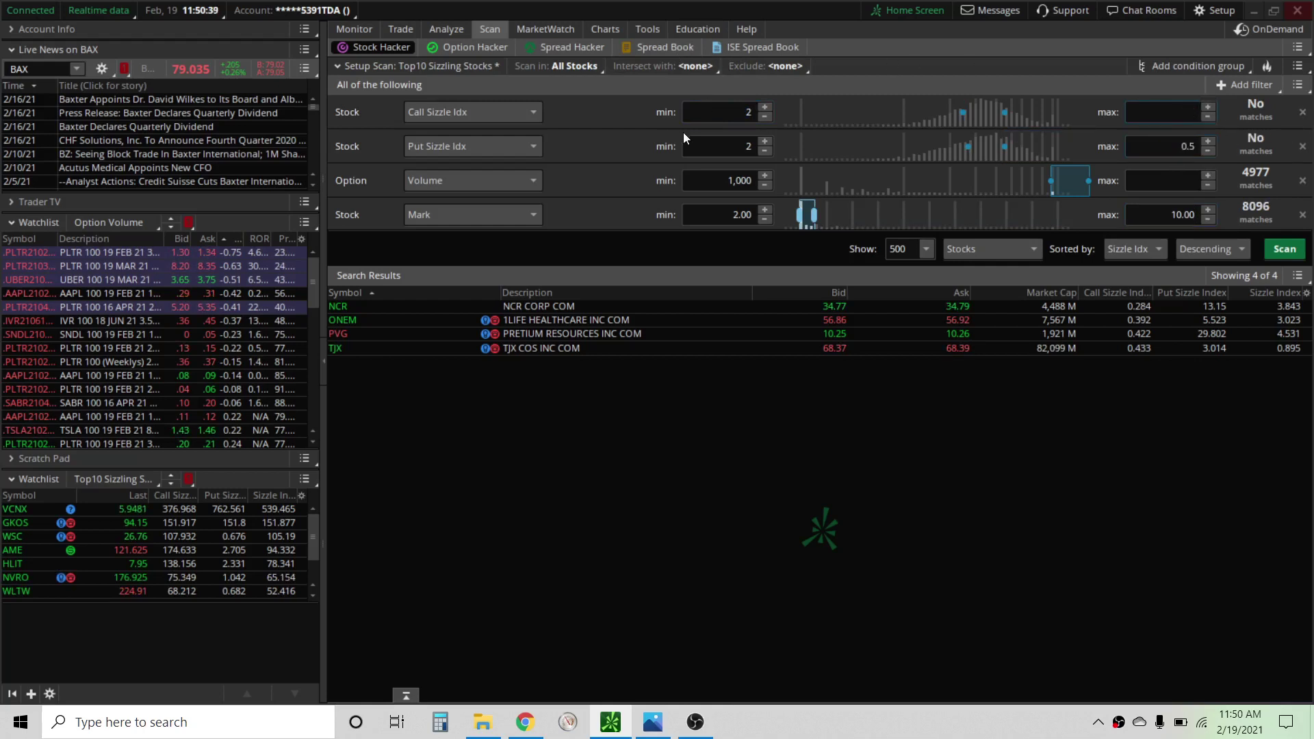
pyautogui.click(749, 146)
pyautogui.press('BackSpace')
pyautogui.click(1276, 251)
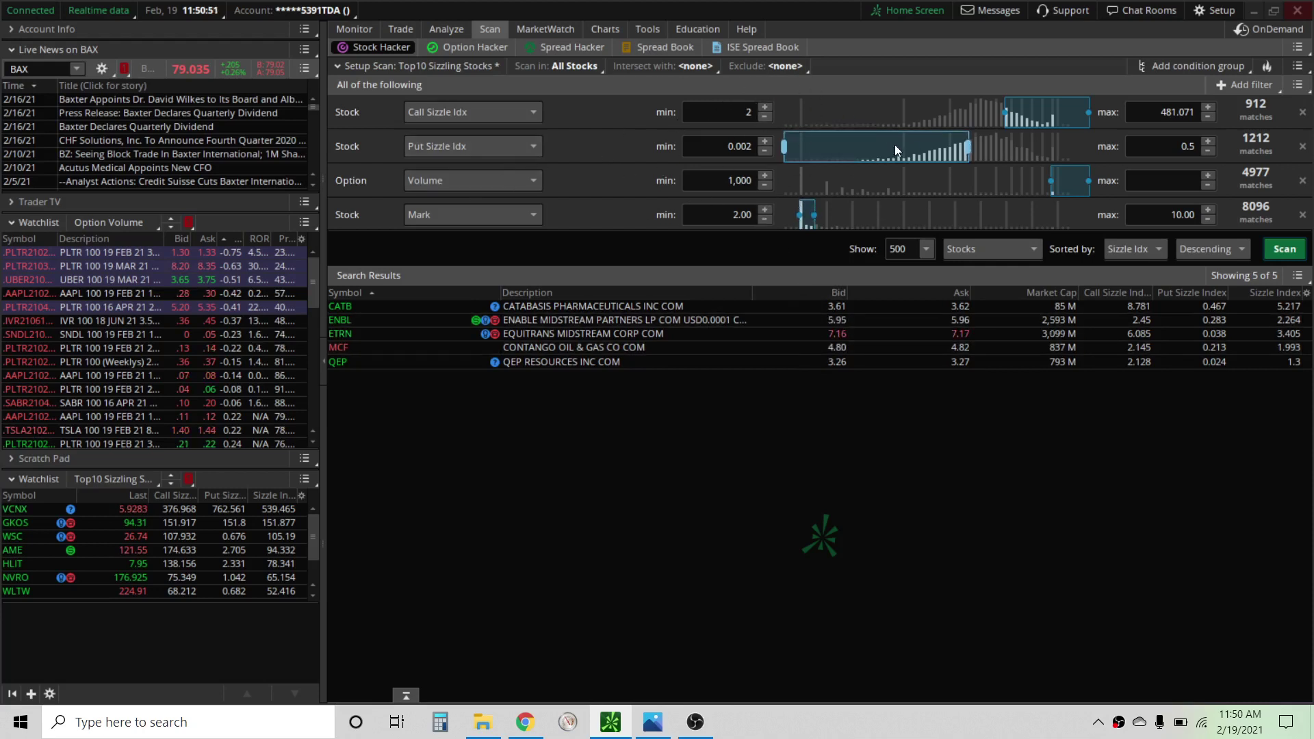
# - Remove the sizzle and Mark filters and scan on option Volume of at least 20,000
pyautogui.click(1306, 121)
pyautogui.click(1306, 120)
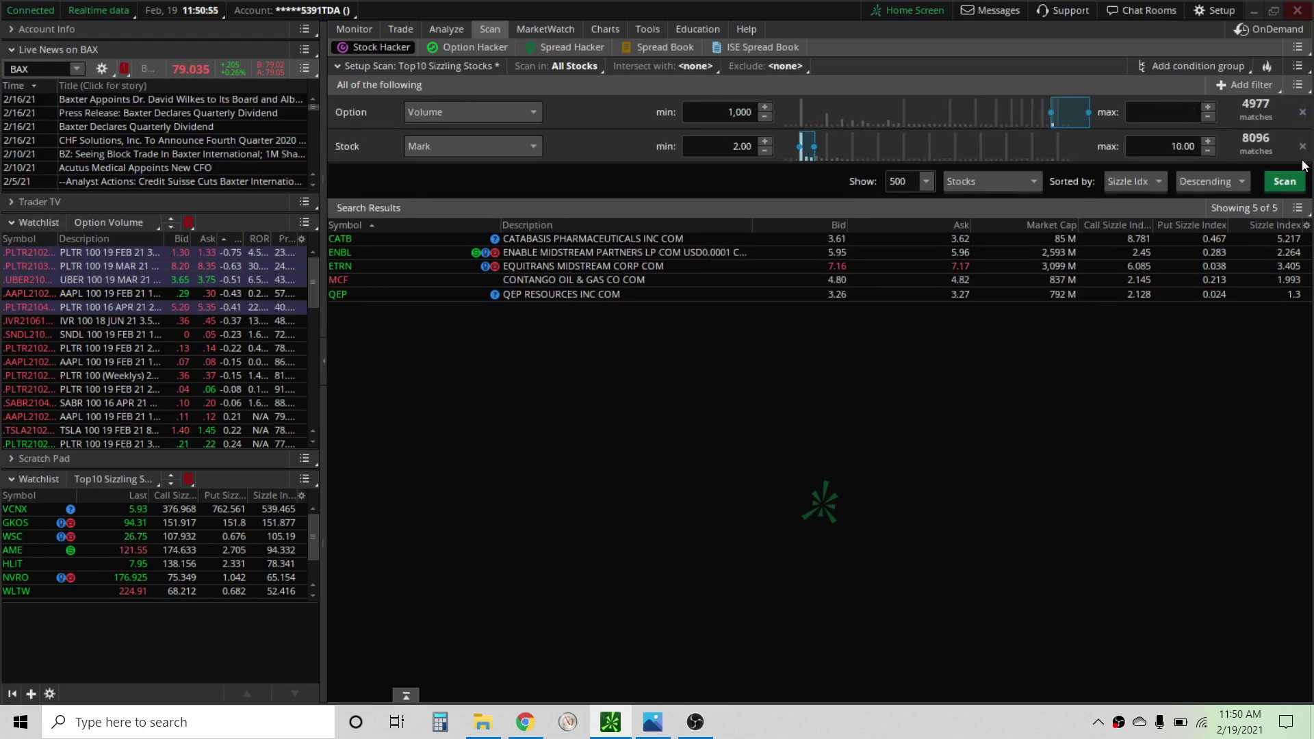
pyautogui.click(1303, 146)
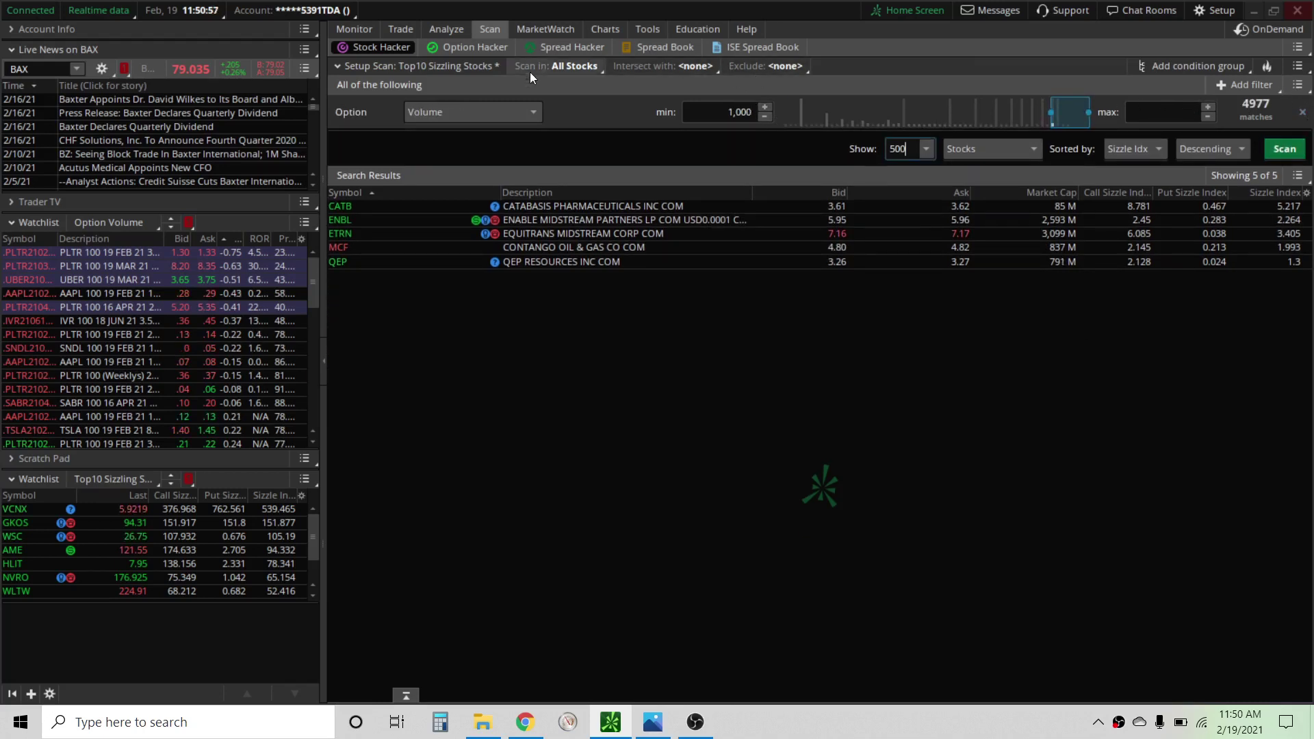
pyautogui.click(534, 112)
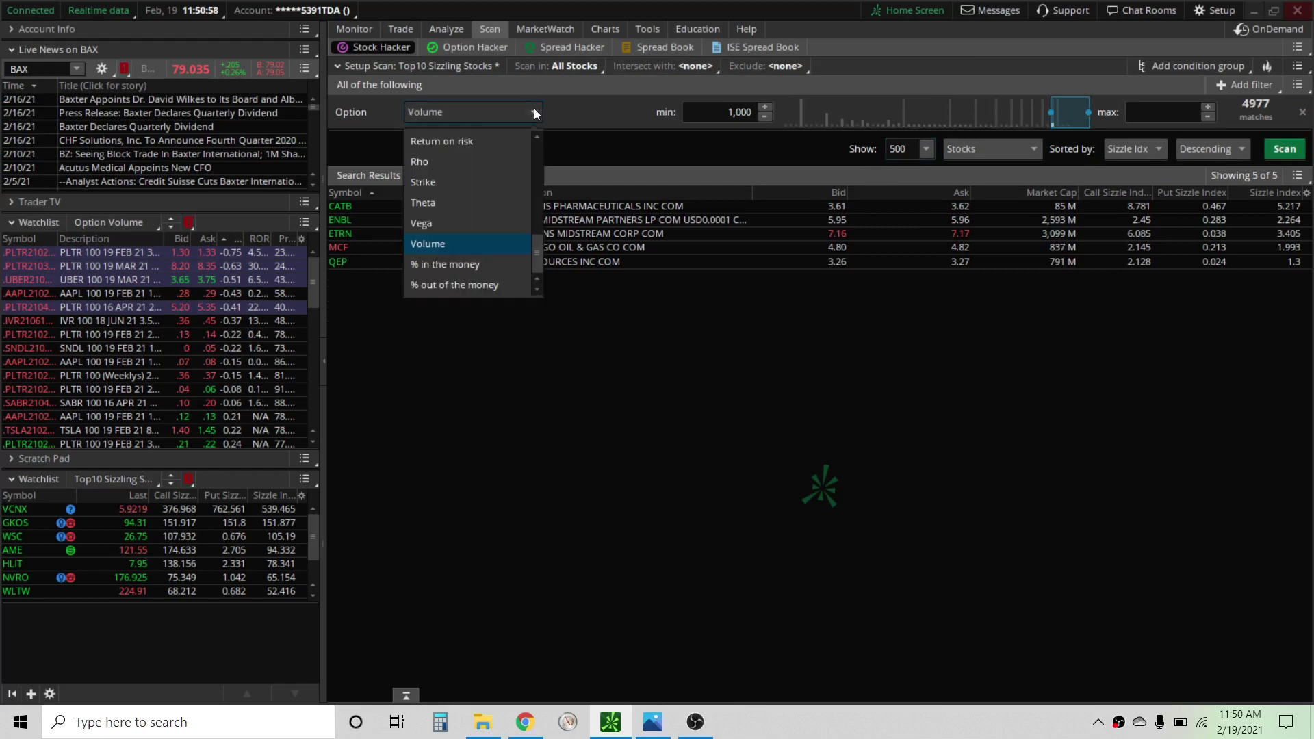
pyautogui.click(448, 243)
pyautogui.doubleClick(742, 111)
pyautogui.write('2000')
pyautogui.click(1267, 149)
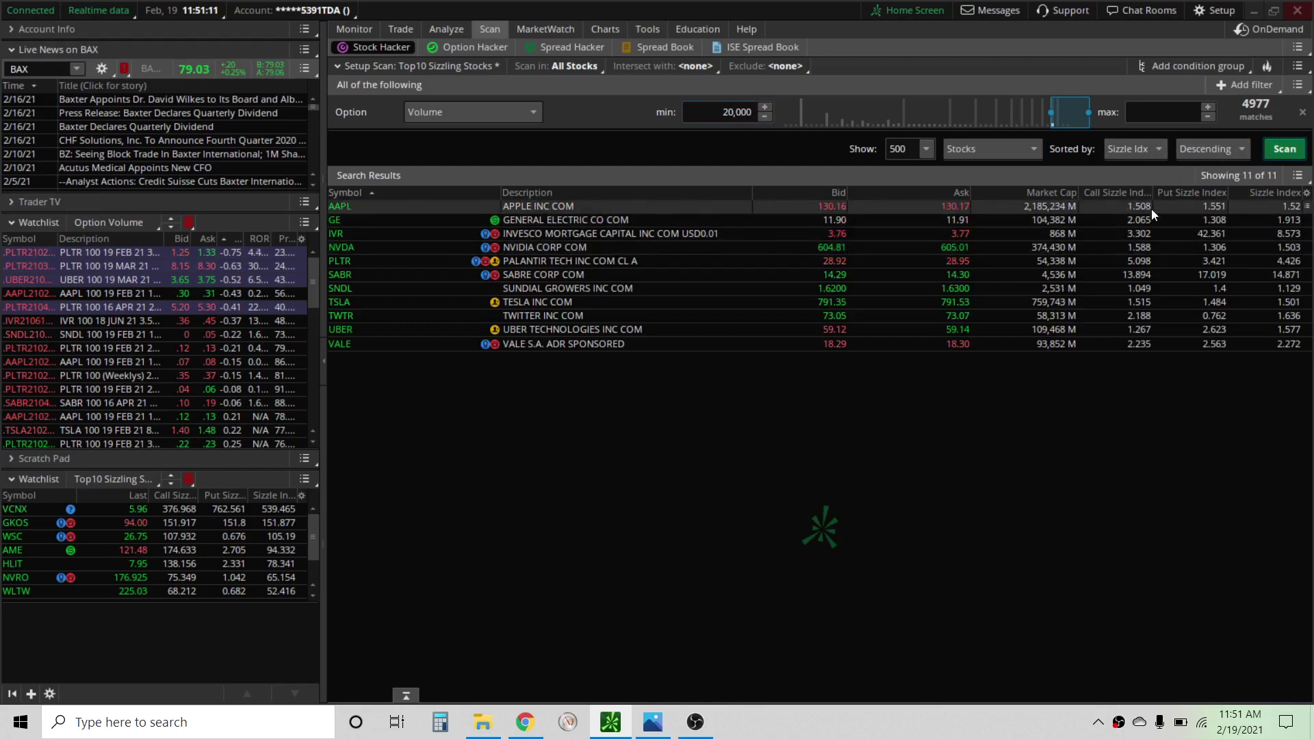
# - Rescan both Stocks & Options for 51 results and open the result column customization
pyautogui.click(1035, 149)
pyautogui.click(1004, 199)
pyautogui.click(1032, 154)
pyautogui.click(1010, 218)
pyautogui.click(1293, 152)
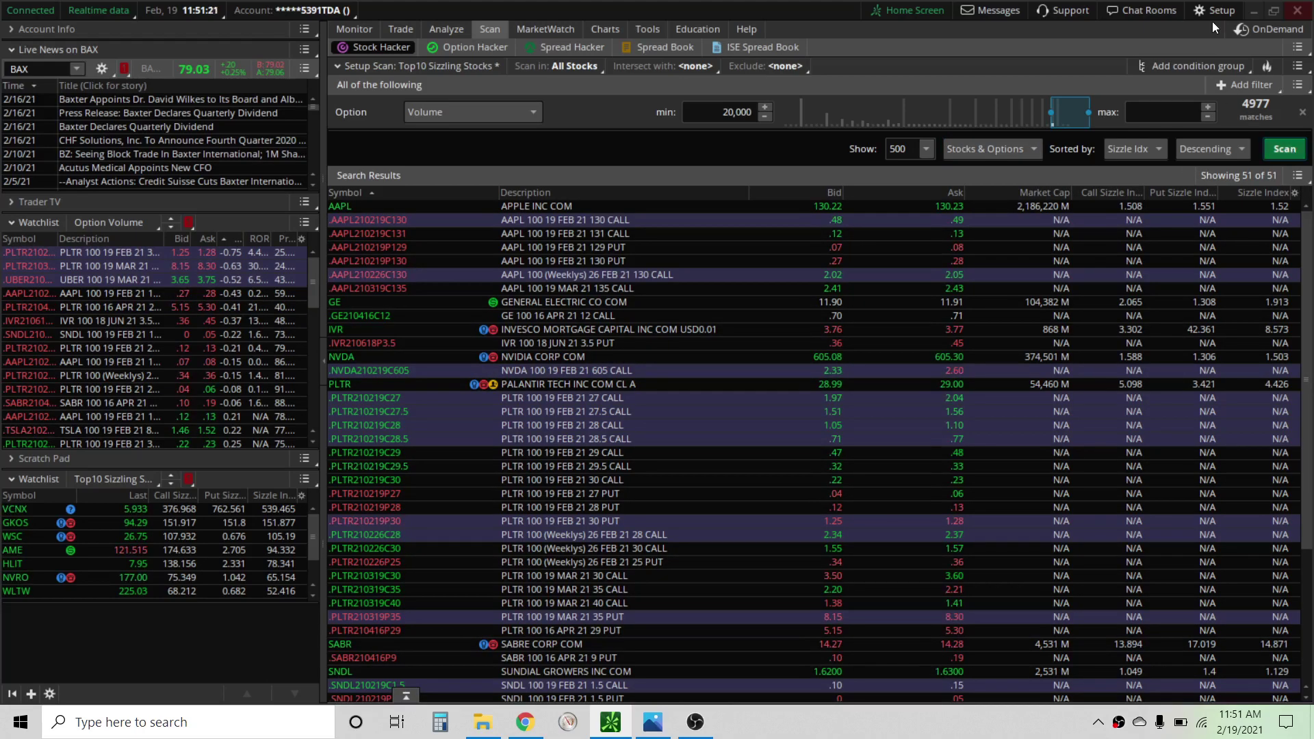
pyautogui.click(1295, 193)
pyautogui.click(1271, 212)
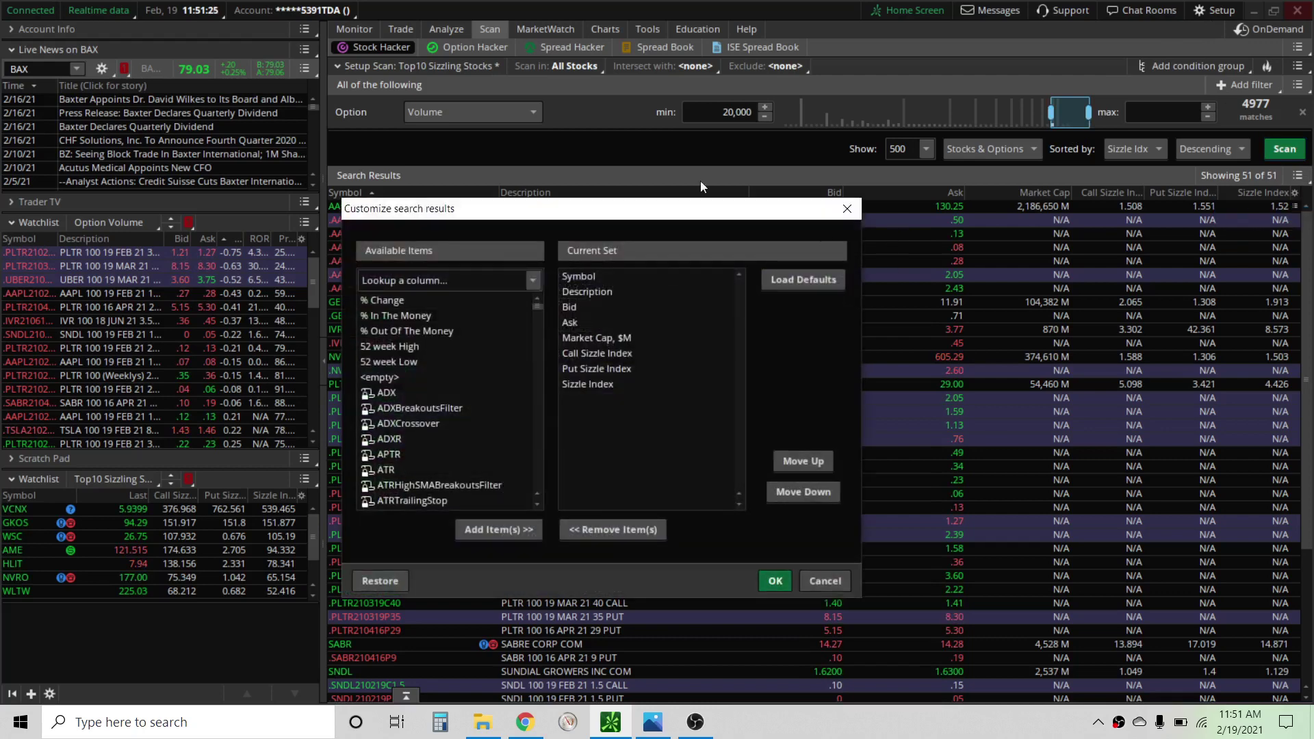
# - Search 'volum' in the column customizer and add Volume to the scan results columns
pyautogui.click(399, 282)
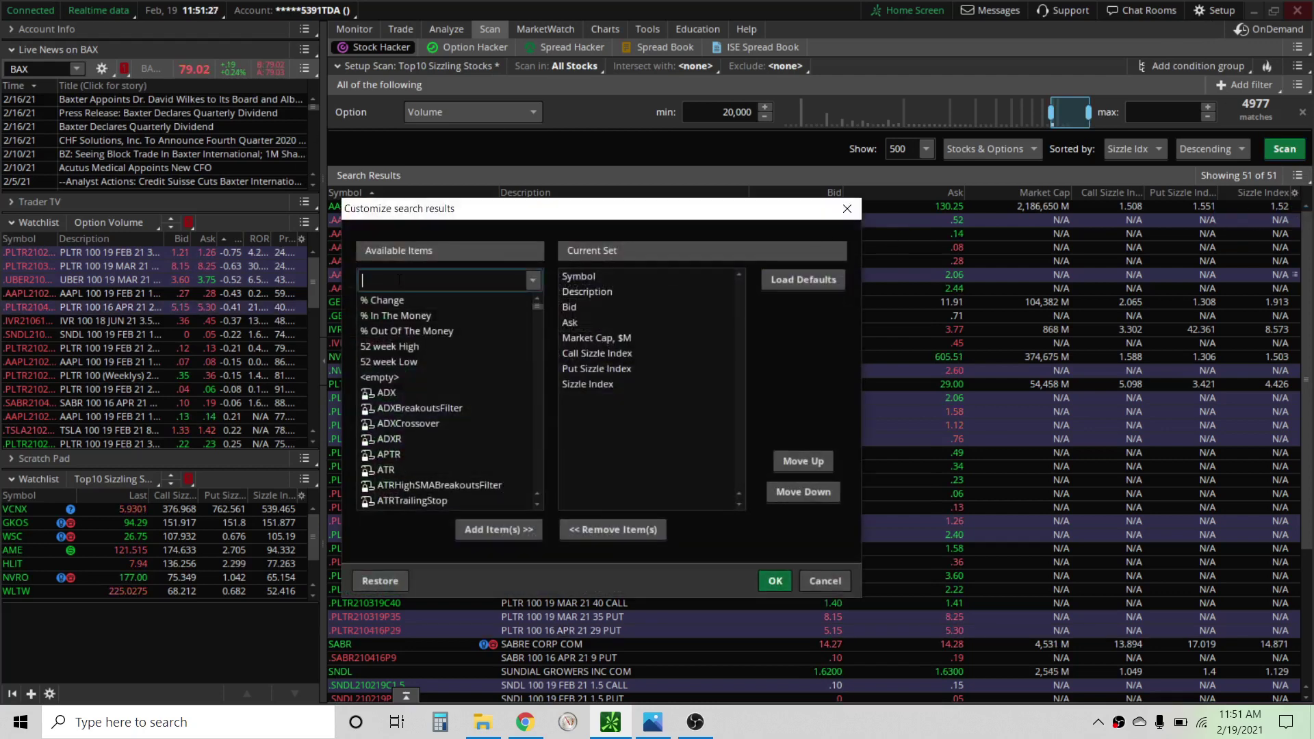
pyautogui.write('vol')
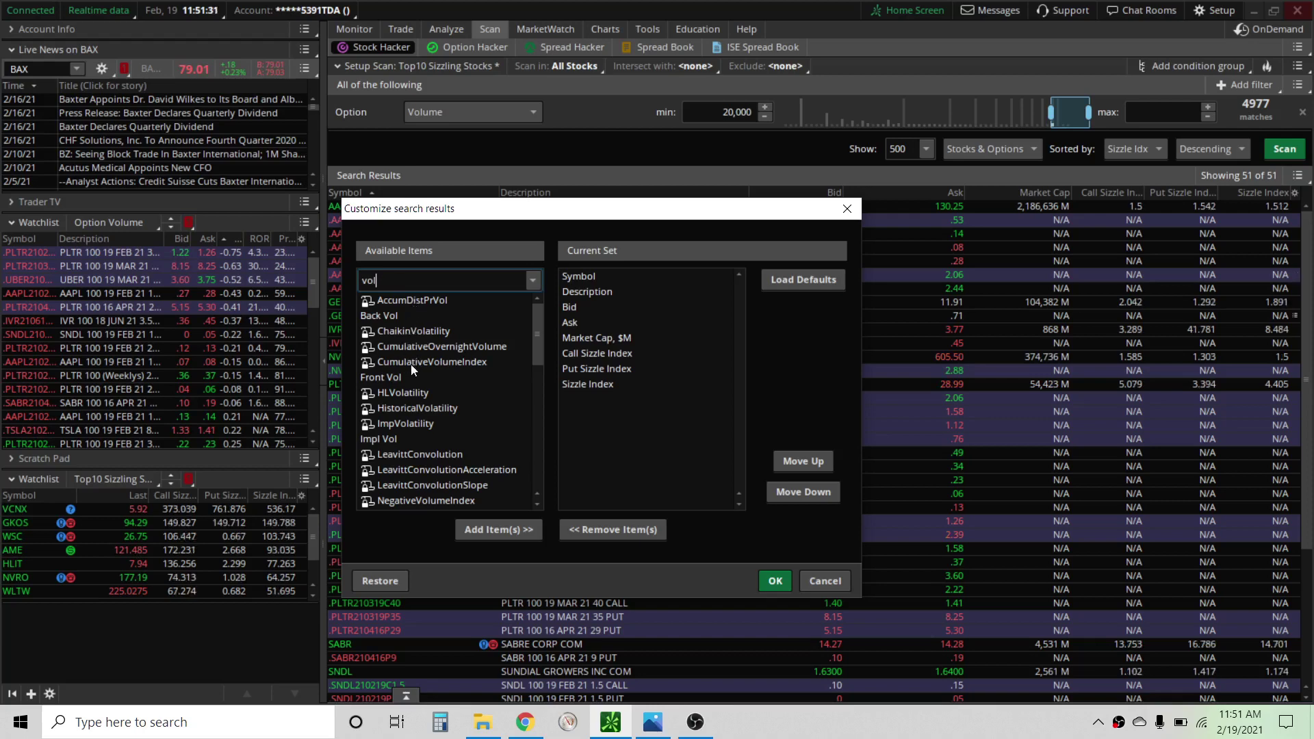
pyautogui.write('um')
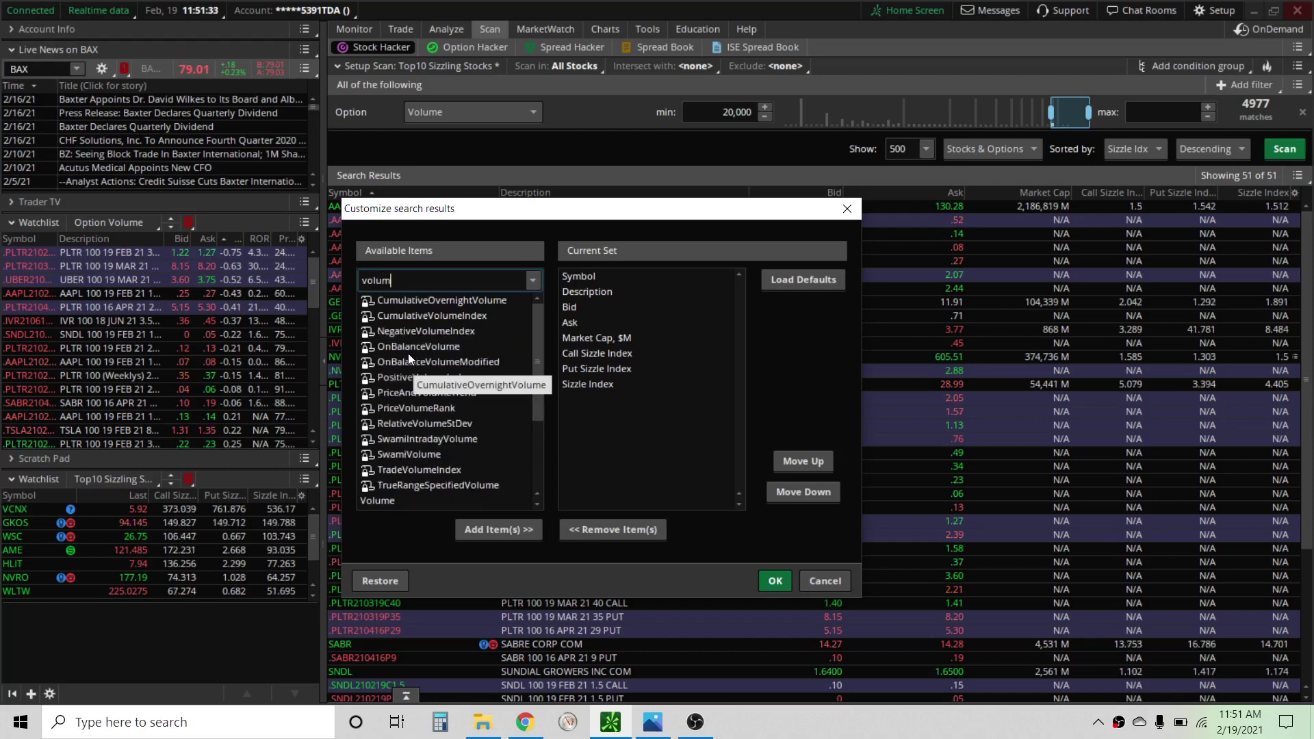
pyautogui.scroll(-1, 454, 467)
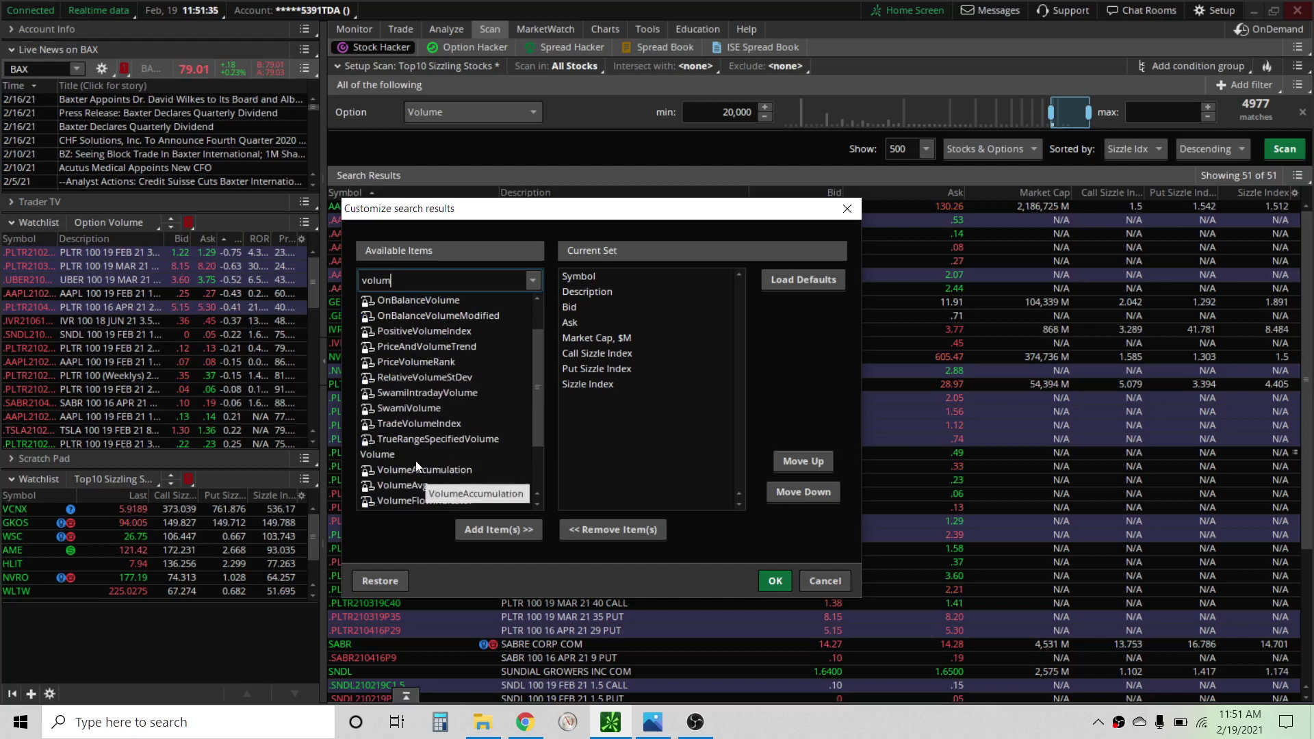
pyautogui.doubleClick(390, 458)
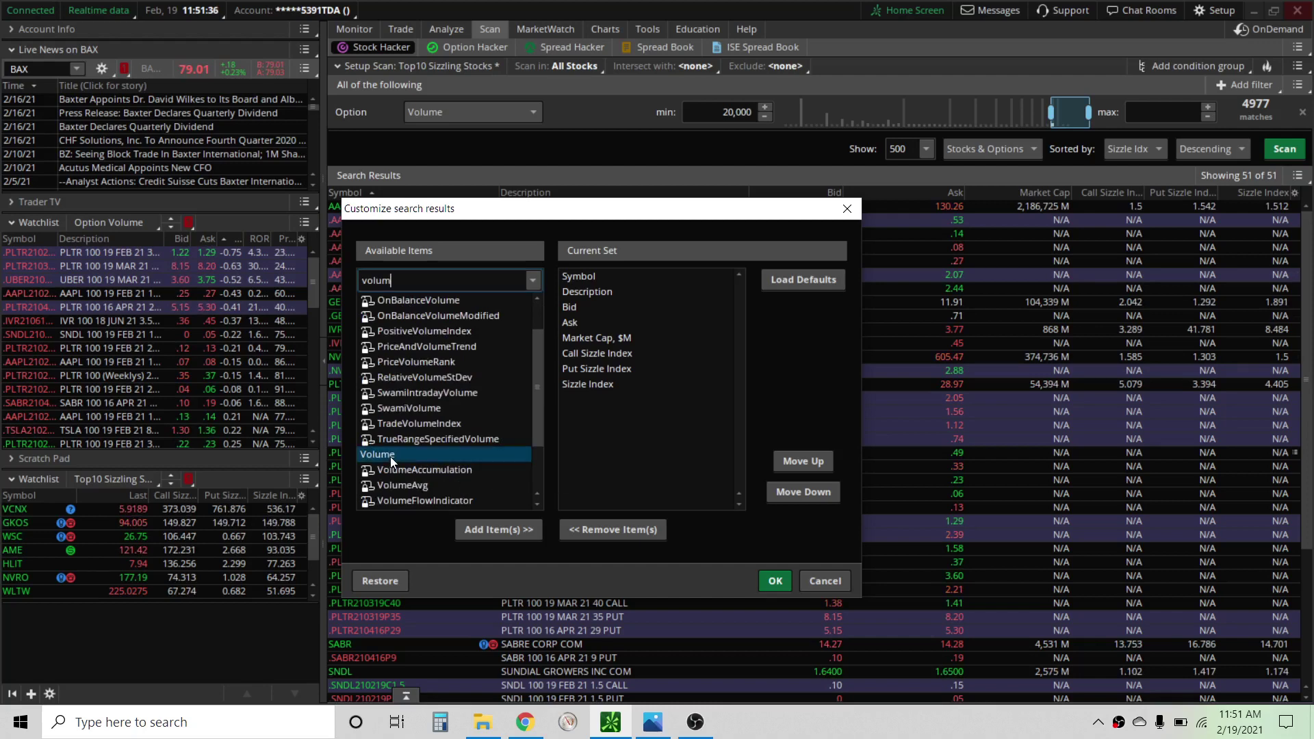
pyautogui.click(775, 581)
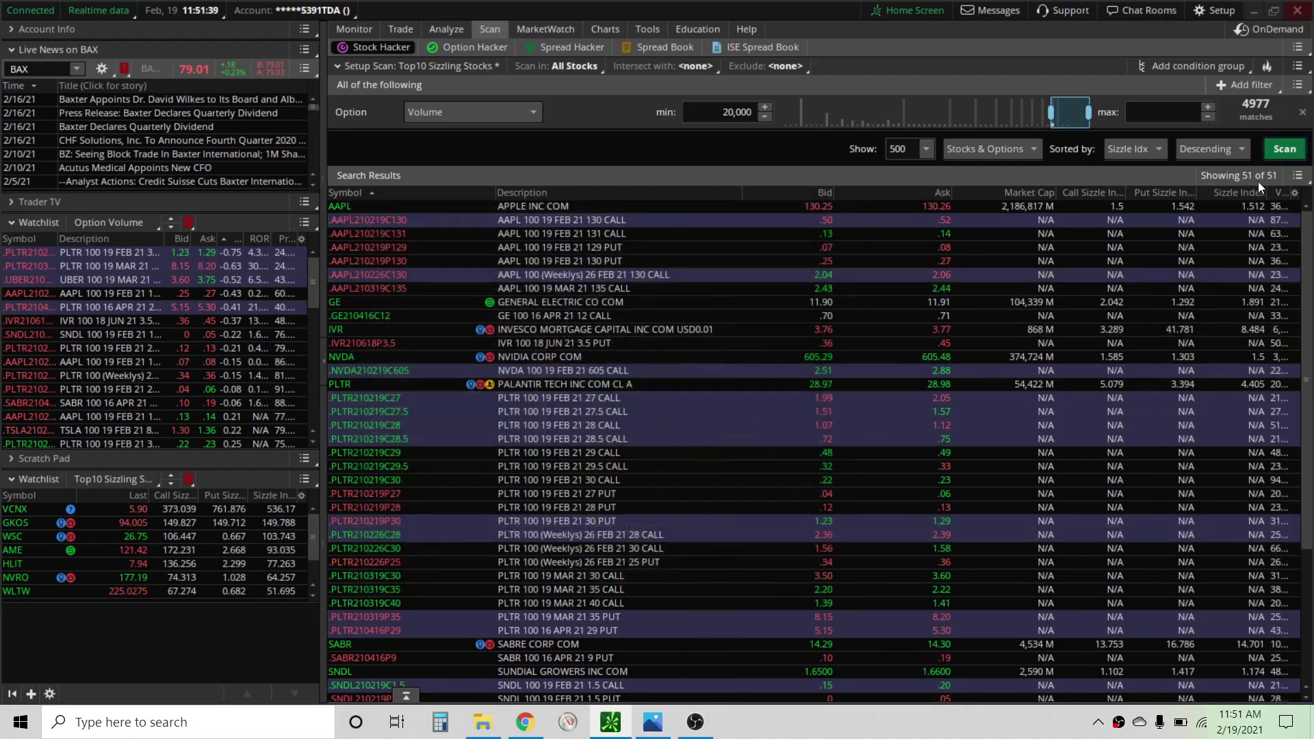
# - Narrow Sizzle Index, sort results by Volume highest first, and go to the Trade view
pyautogui.moveTo(1267, 190); pyautogui.dragTo(1216, 192)
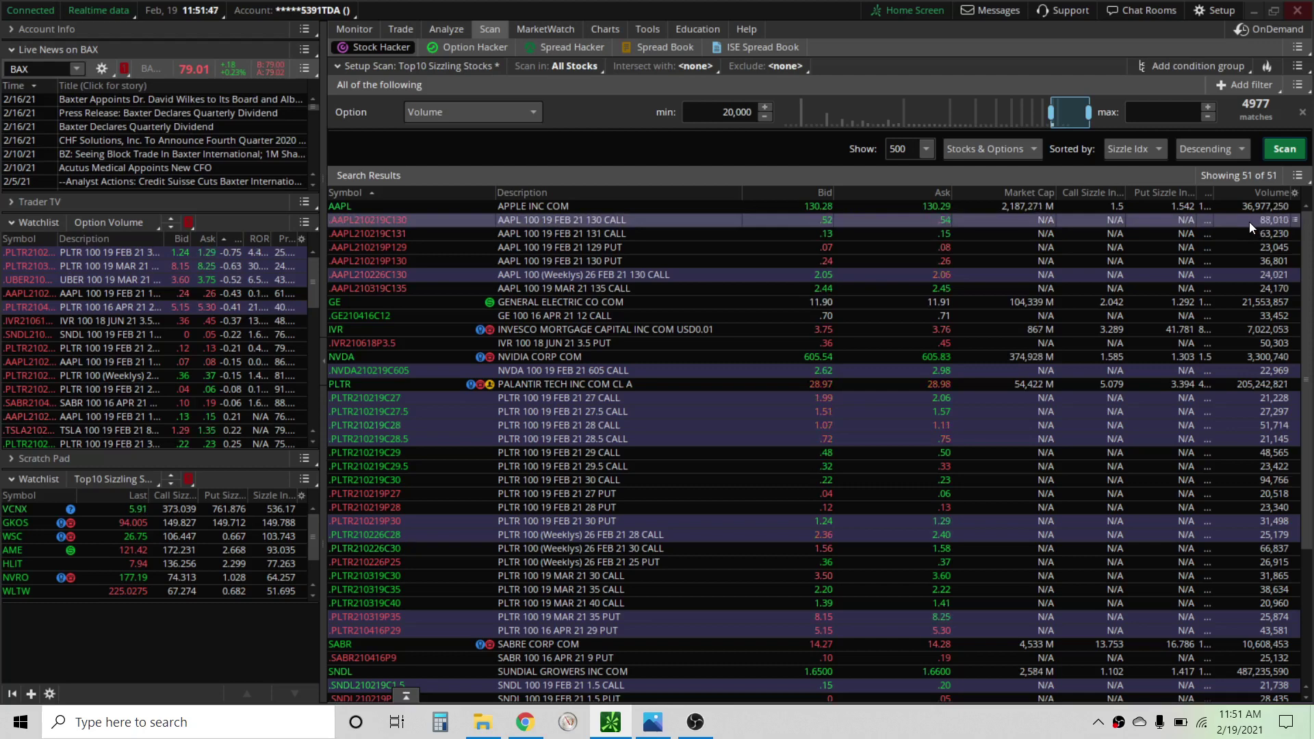
pyautogui.click(1267, 195)
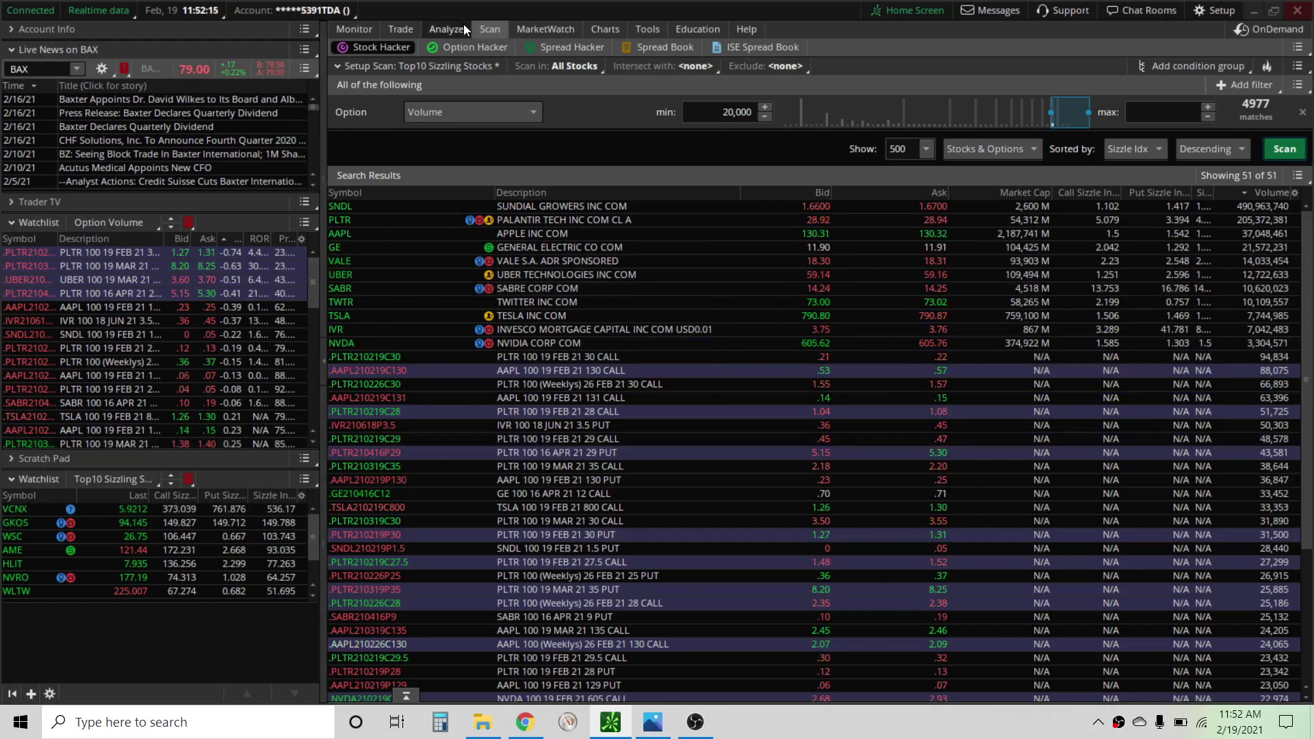
pyautogui.click(399, 30)
# - Load VCNX, rank its options time & sales by largest quantity, then switch to GKOS
pyautogui.click(15, 512)
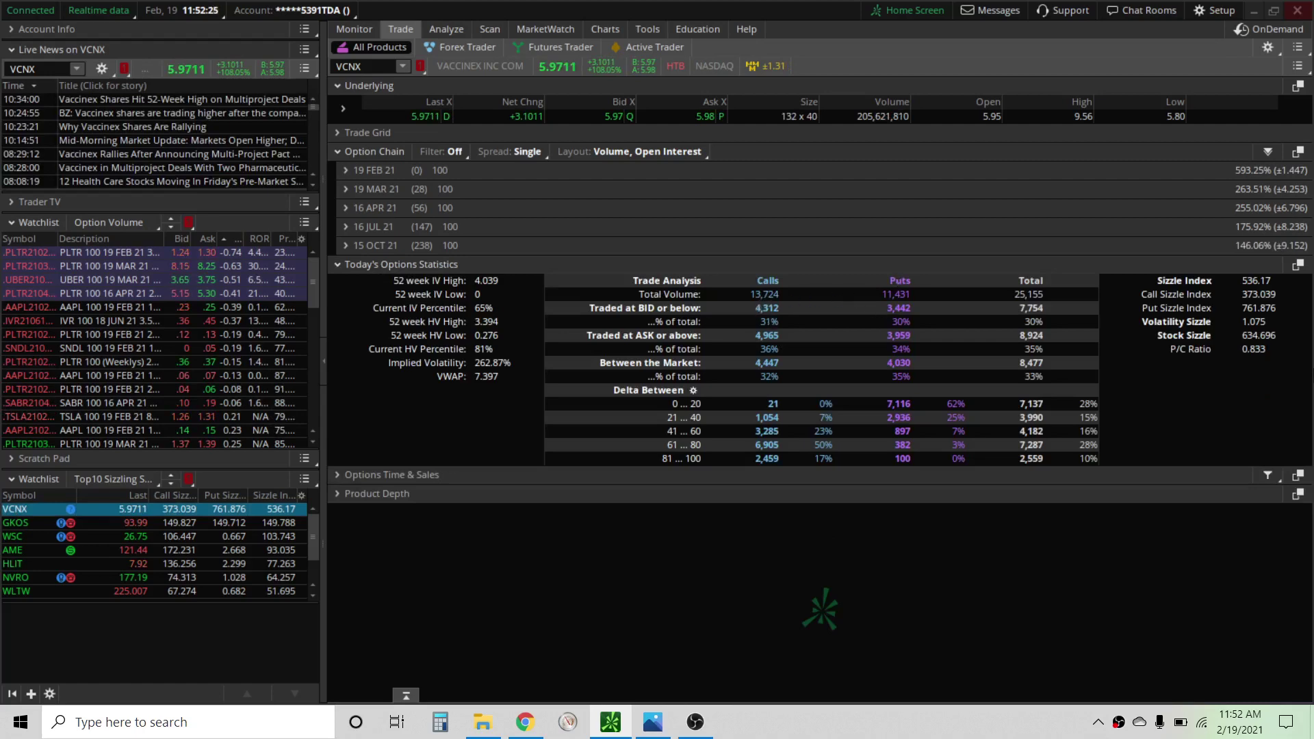
pyautogui.click(360, 475)
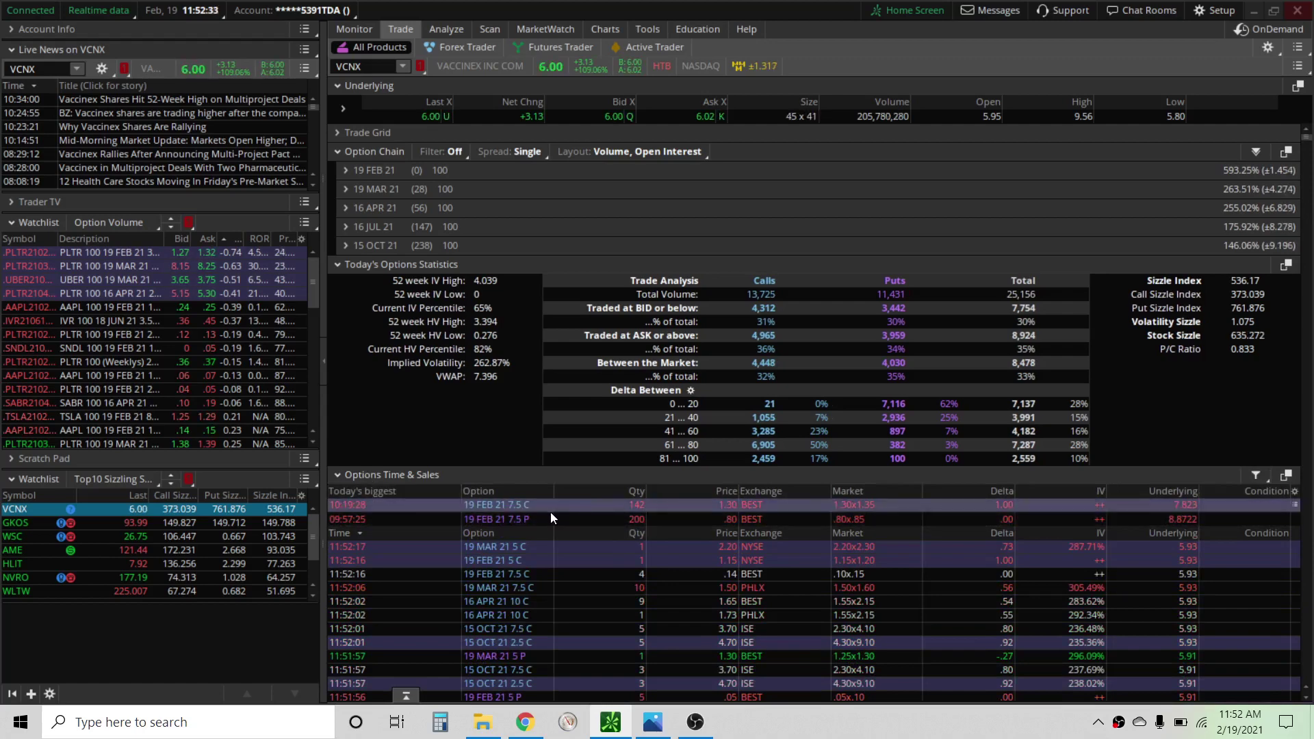
pyautogui.click(605, 533)
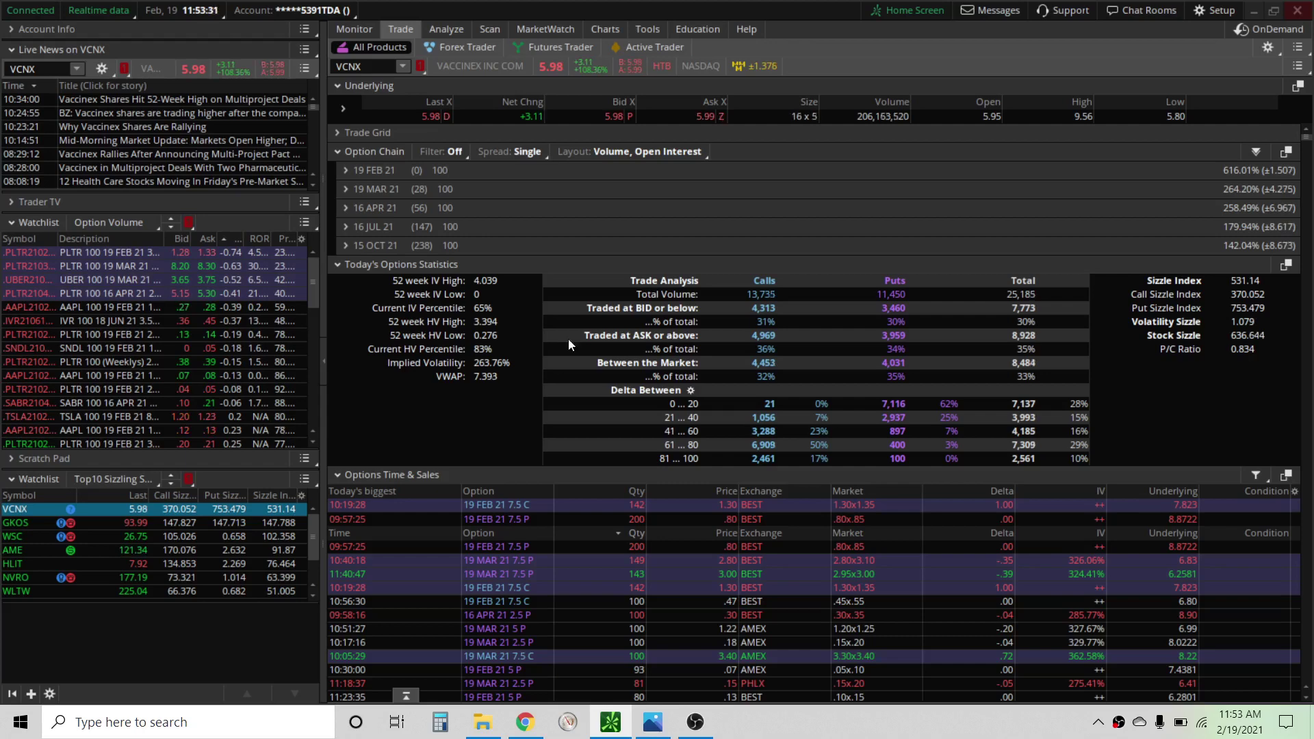
pyautogui.click(12, 526)
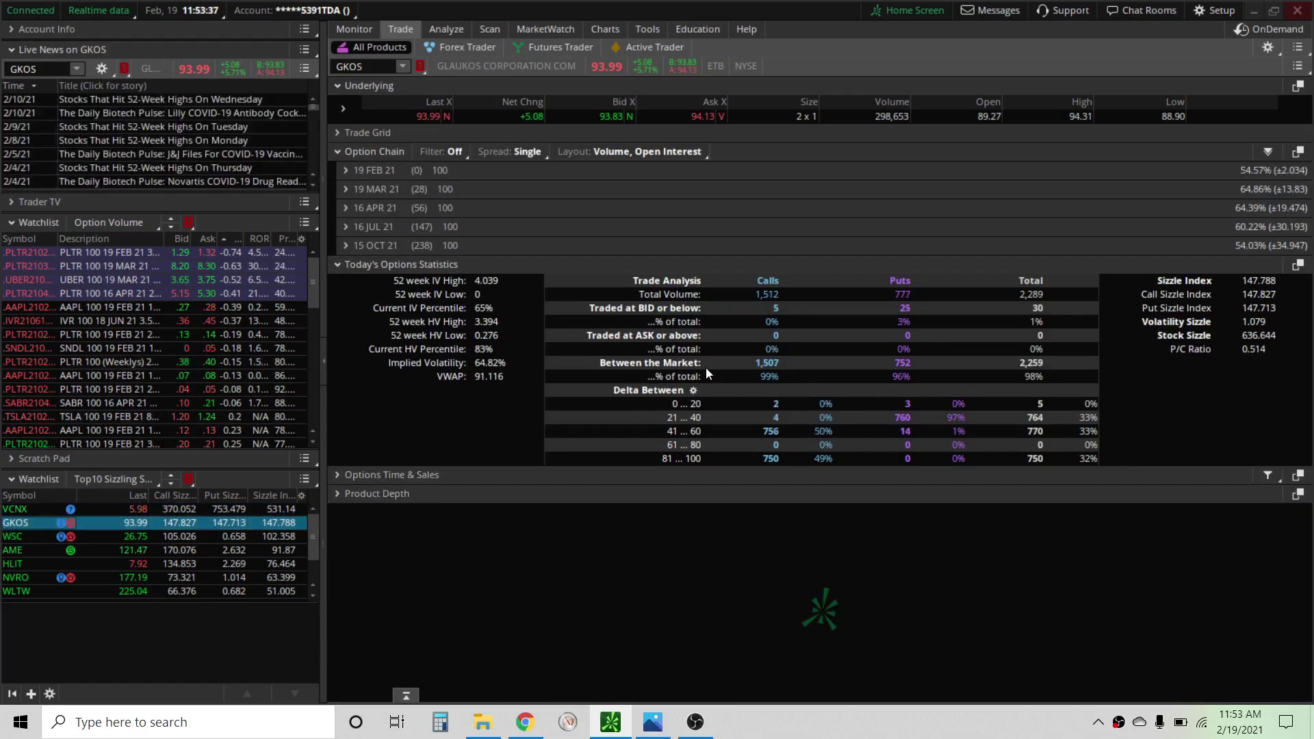
# - Step through WSC and AME to HLIT and expand HLIT's options time & sales
pyautogui.click(15, 538)
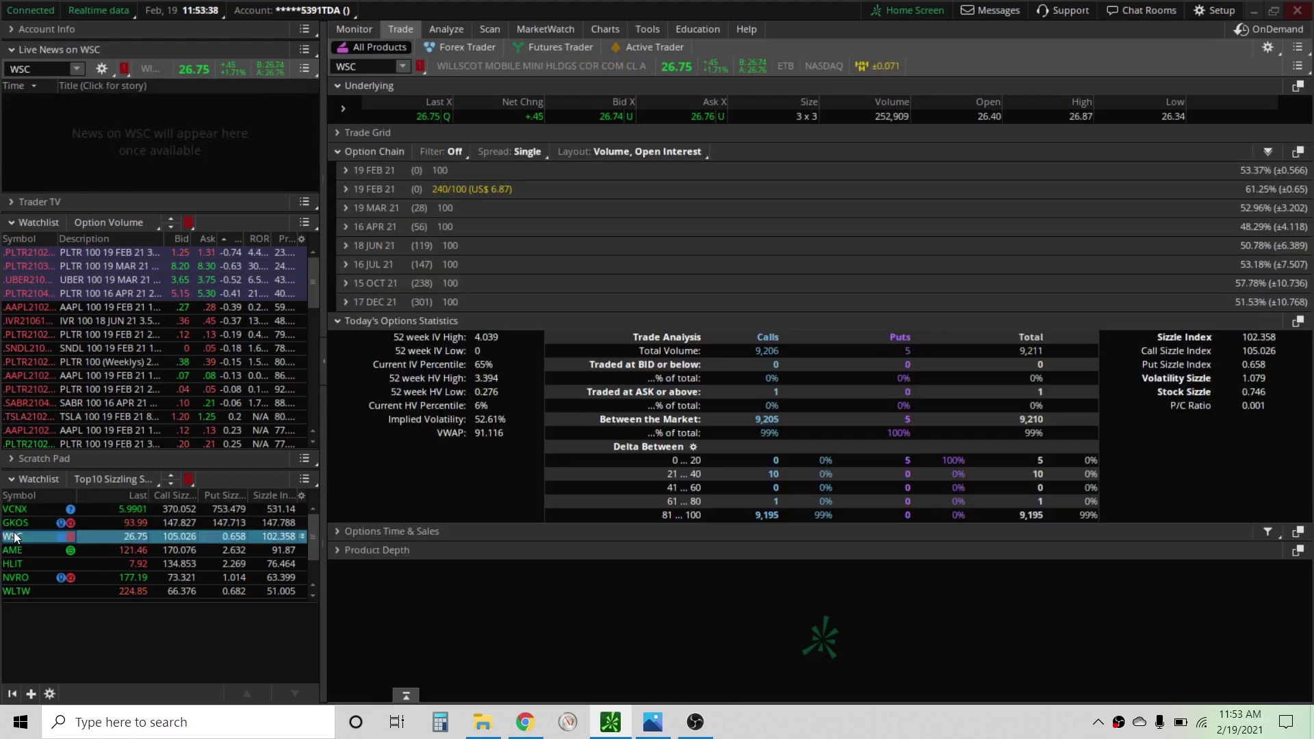
pyautogui.click(14, 550)
pyautogui.click(12, 565)
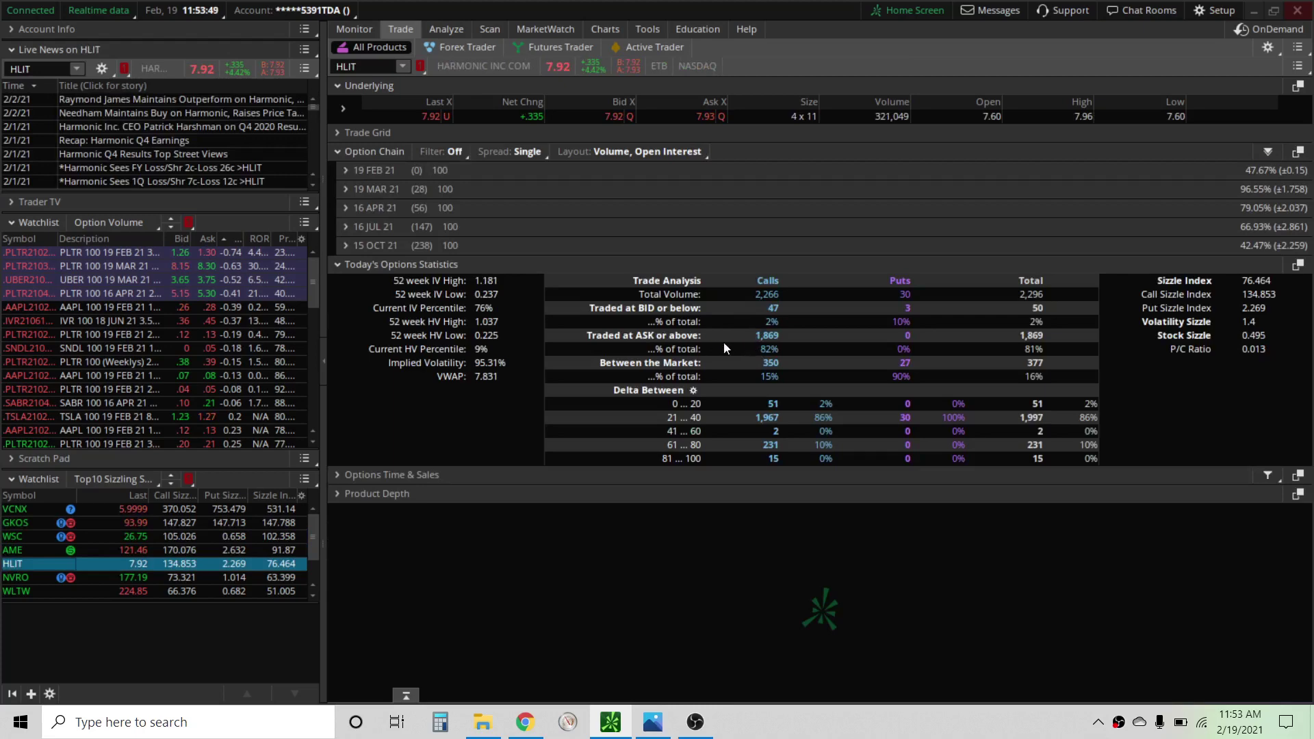
pyautogui.click(356, 473)
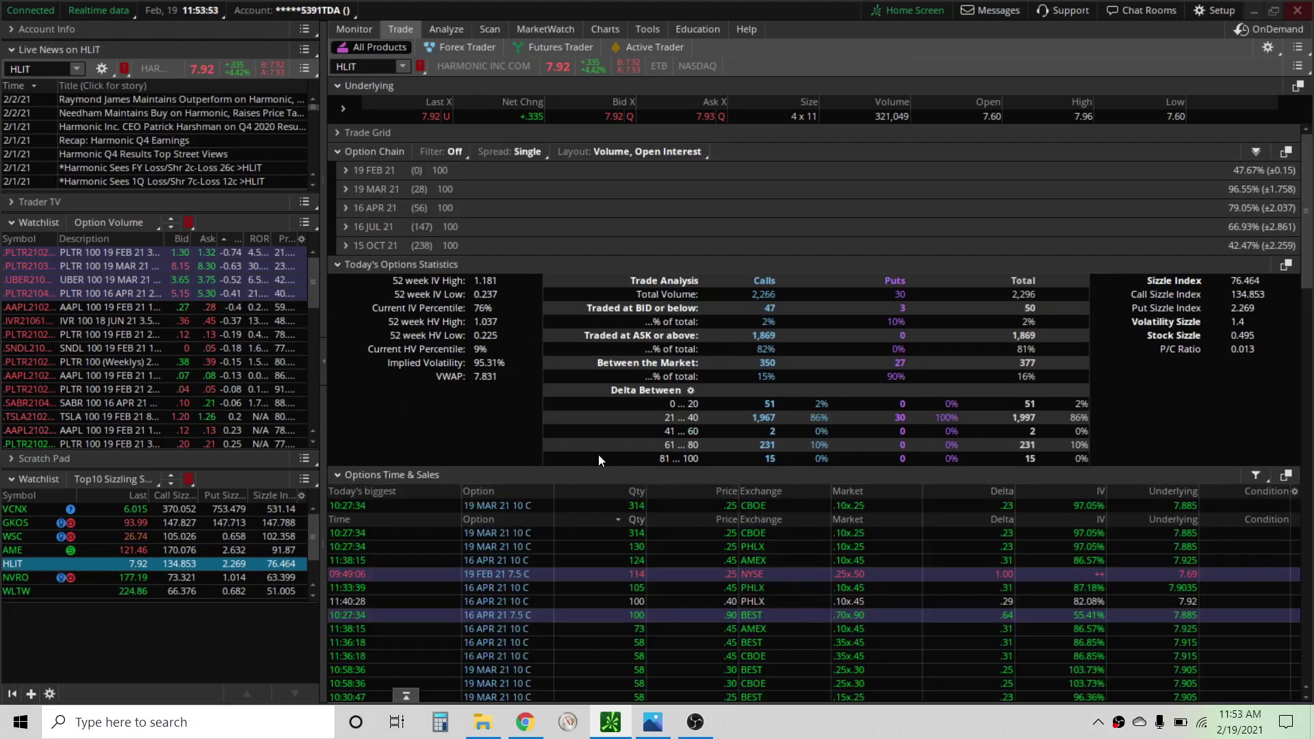
# - Browse HLIT's trades, then expand the 19 MAR 21 expiration to list its strikes
pyautogui.scroll(-1, 579, 431)
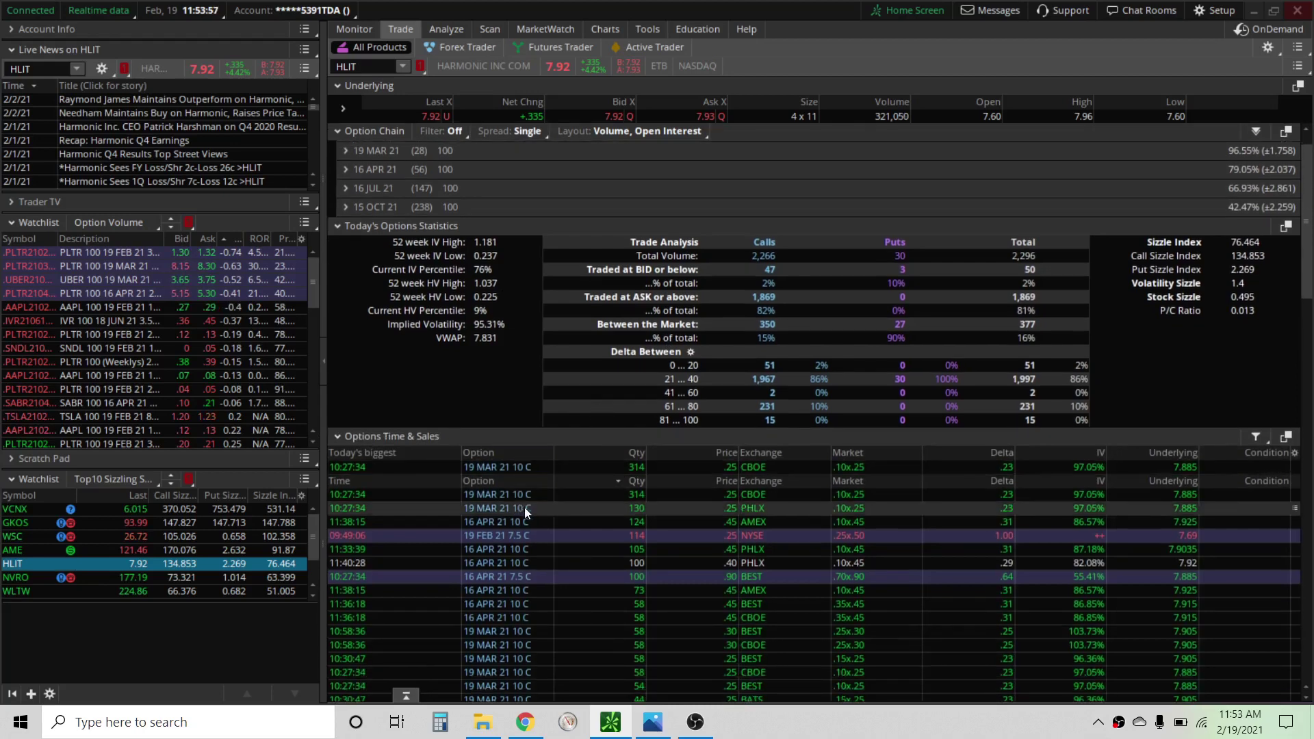
pyautogui.scroll(-1, 524, 507)
pyautogui.scroll(-2, 597, 467)
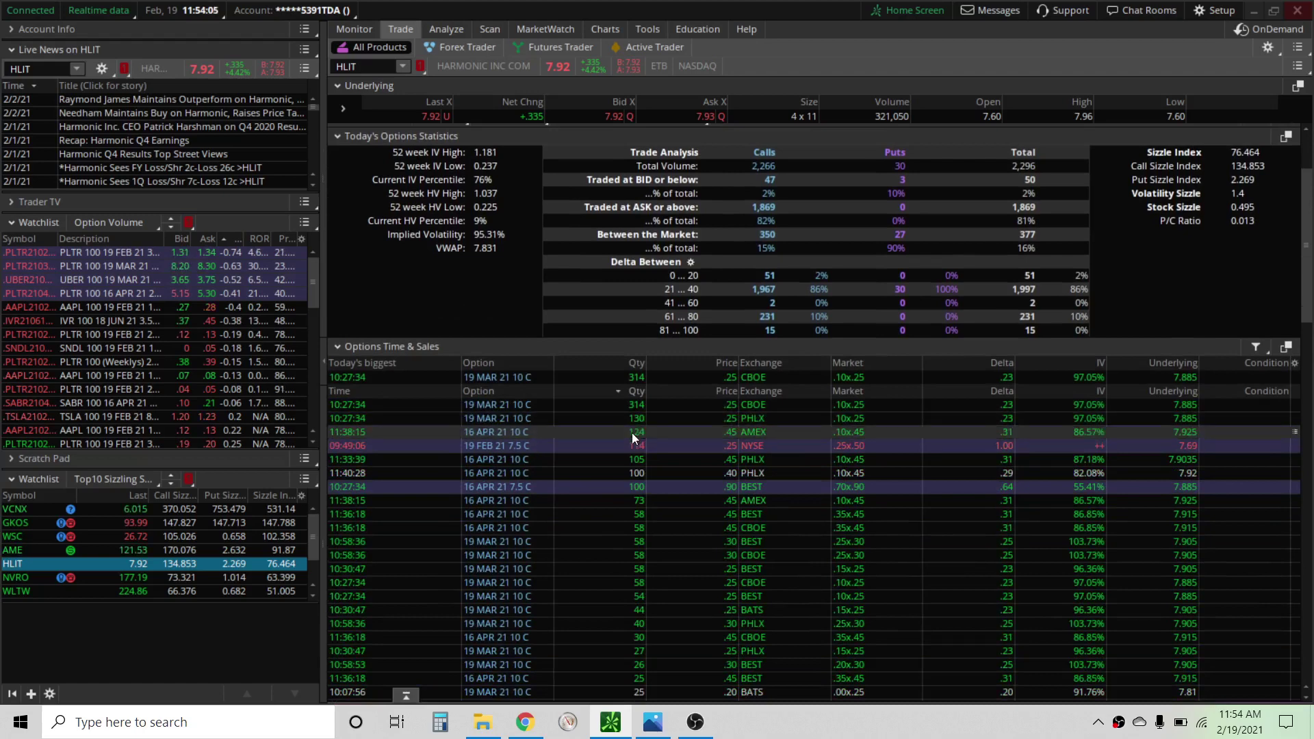
pyautogui.scroll(-1, 630, 437)
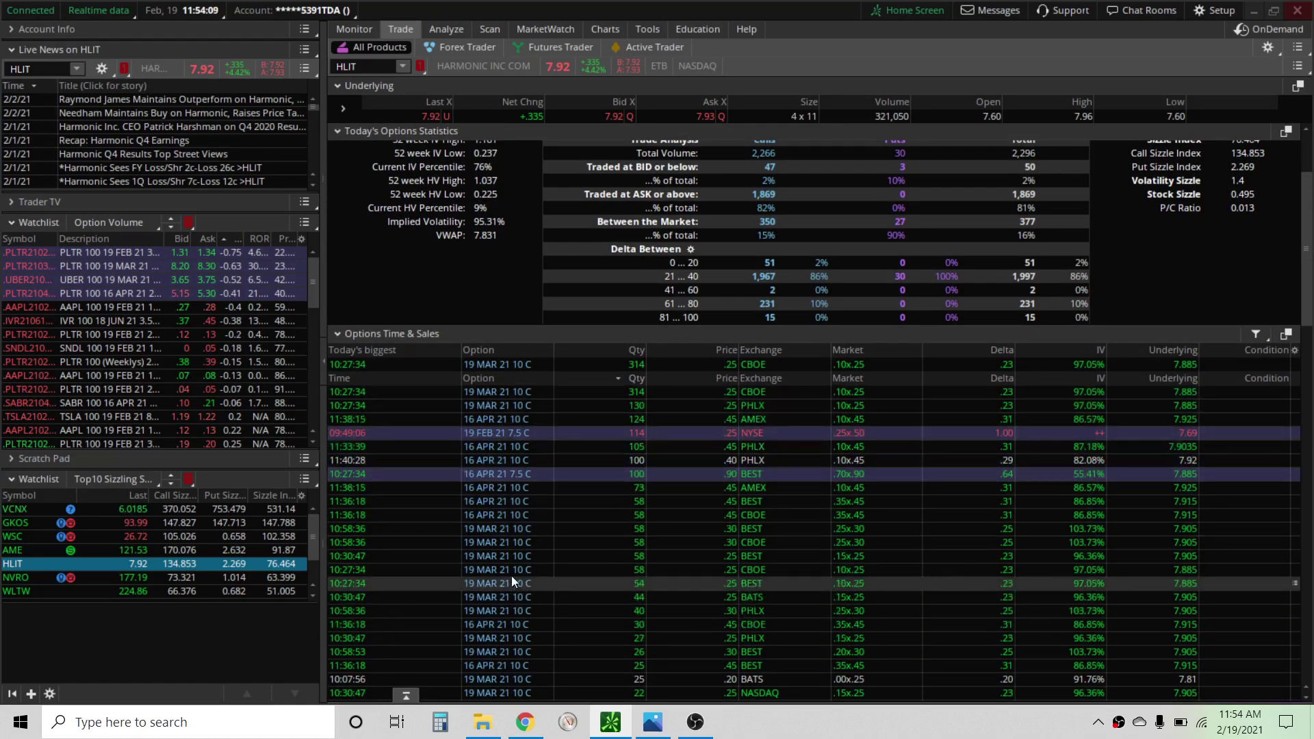
pyautogui.scroll(5, 669, 494)
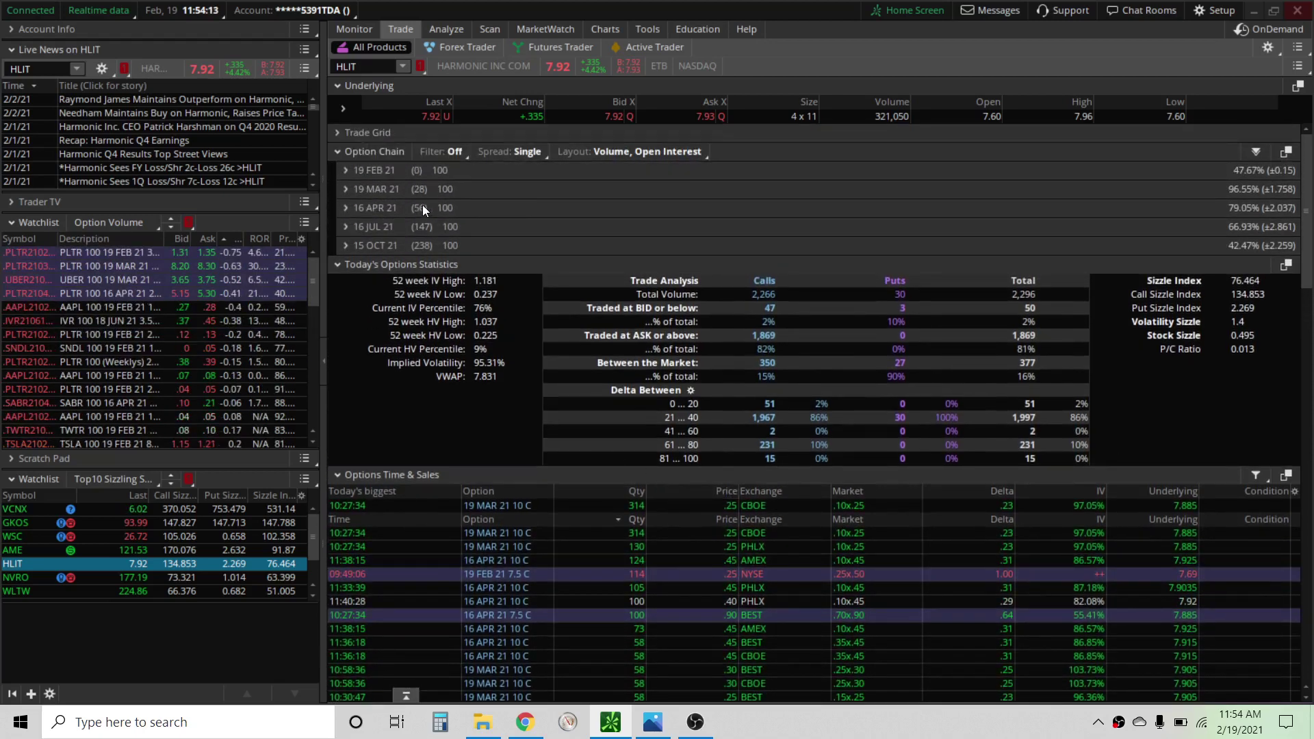
pyautogui.click(379, 190)
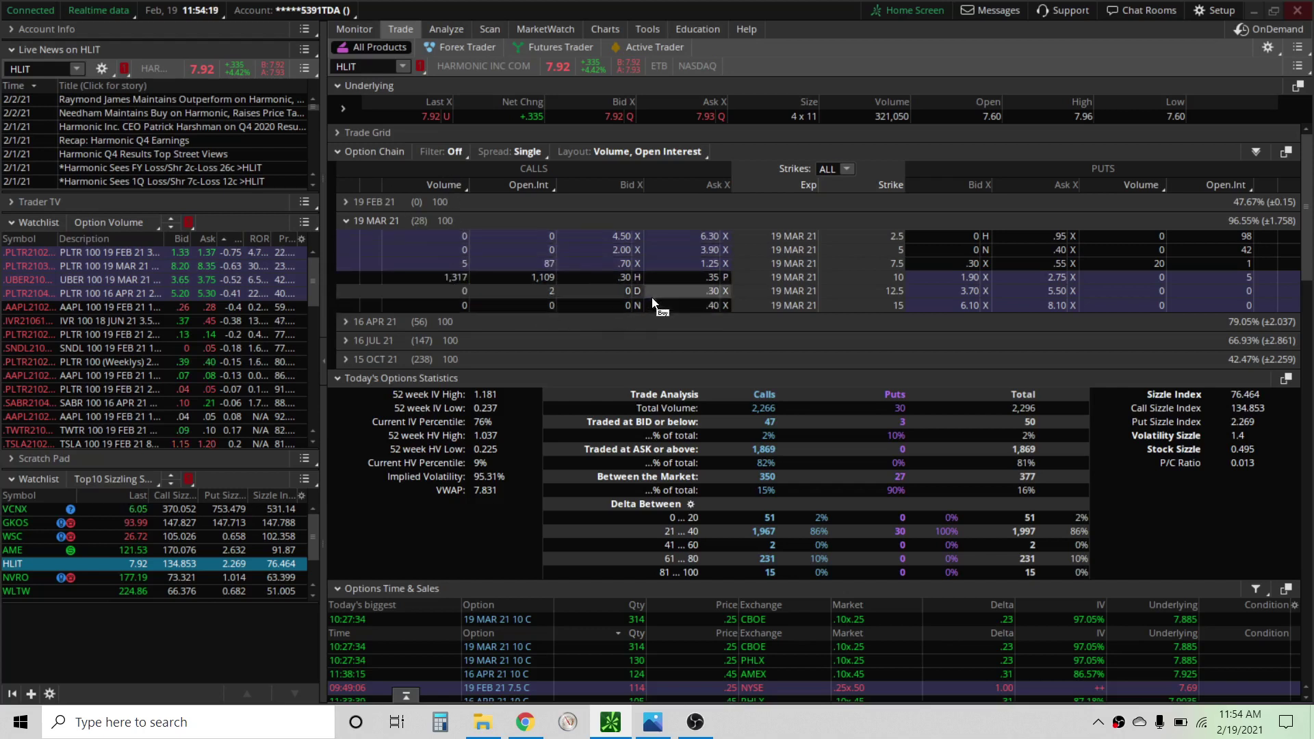
pyautogui.scroll(-1, 561, 354)
pyautogui.scroll(-2, 562, 355)
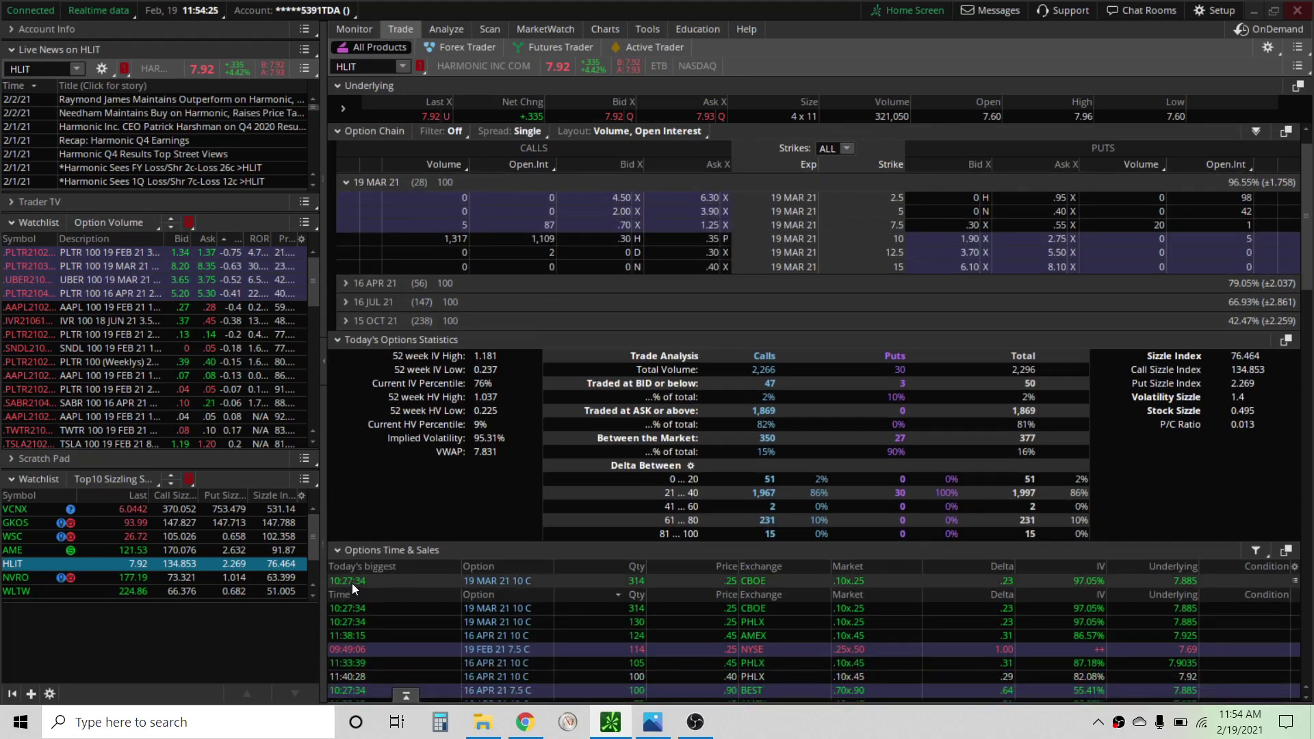
# - Open HLIT's chart, autozoom back to full range, then zoom into the 9:45–10:12 trades
pyautogui.click(609, 26)
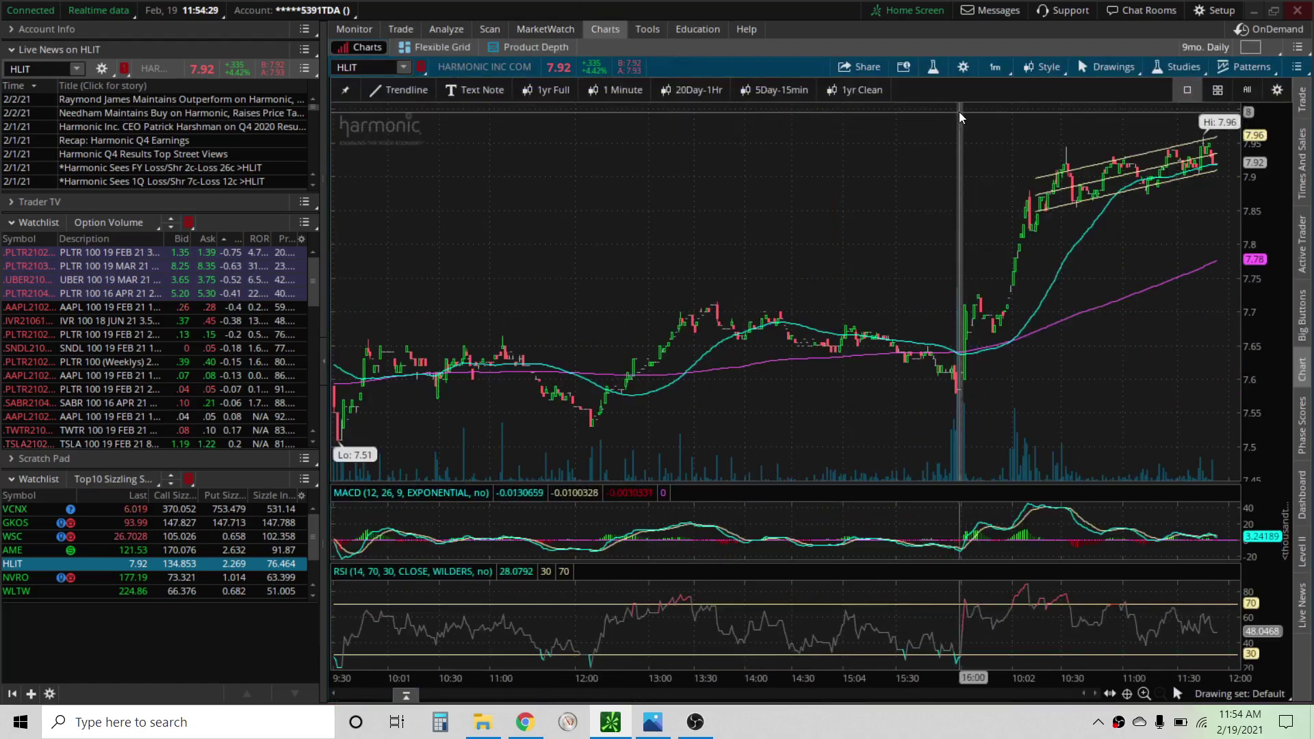
pyautogui.moveTo(959, 112); pyautogui.dragTo(1264, 108)
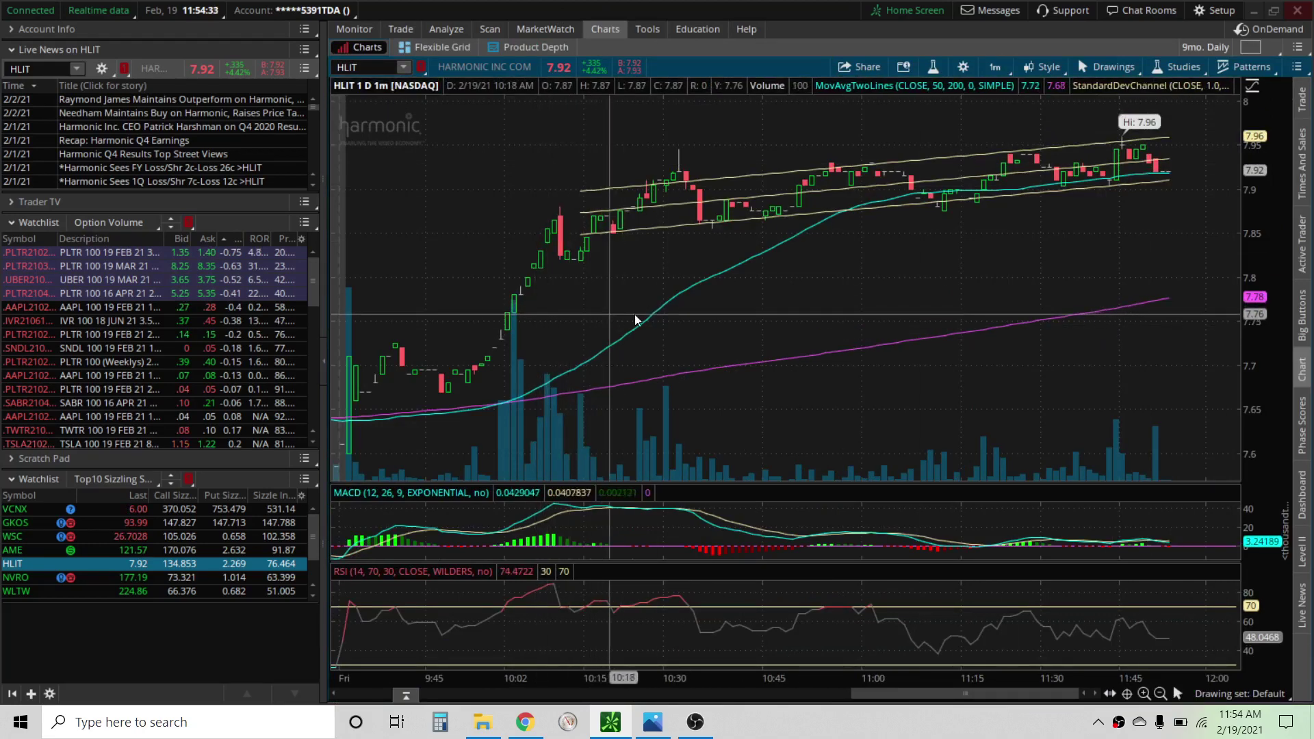
pyautogui.moveTo(602, 117); pyautogui.dragTo(678, 120)
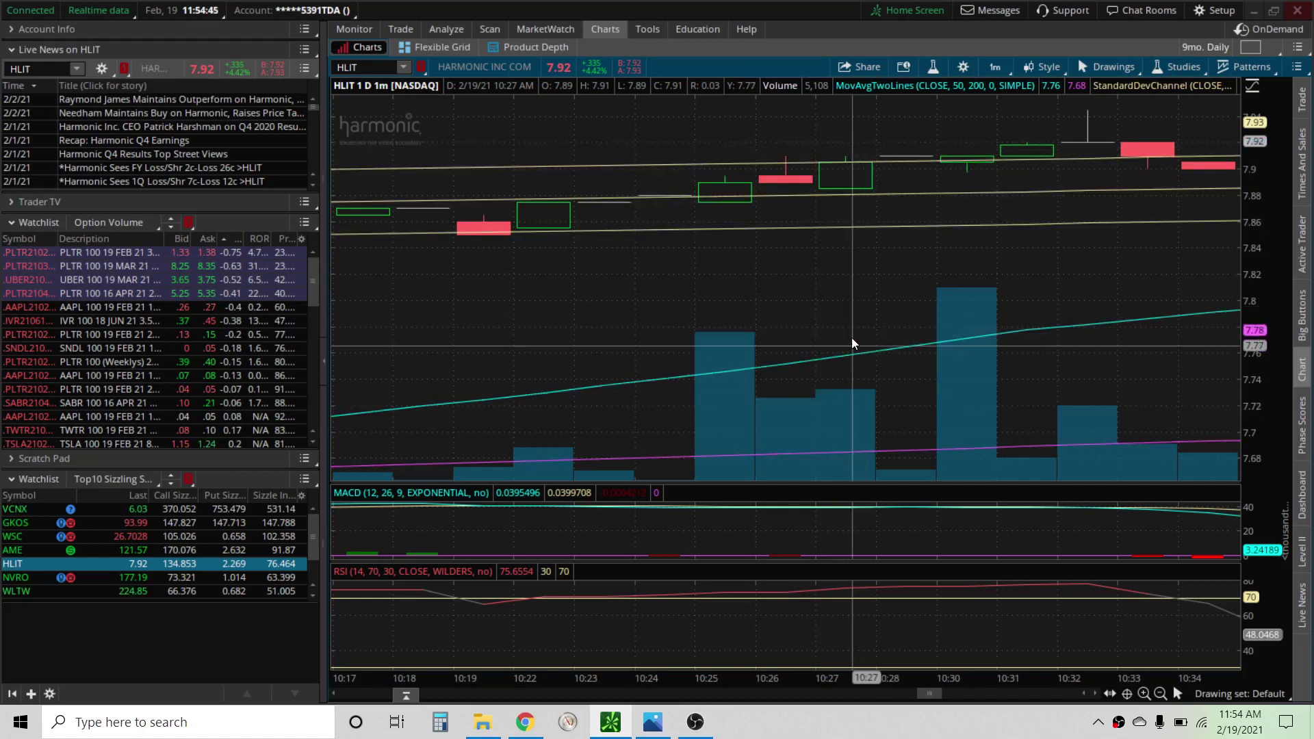
pyautogui.rightClick(850, 325)
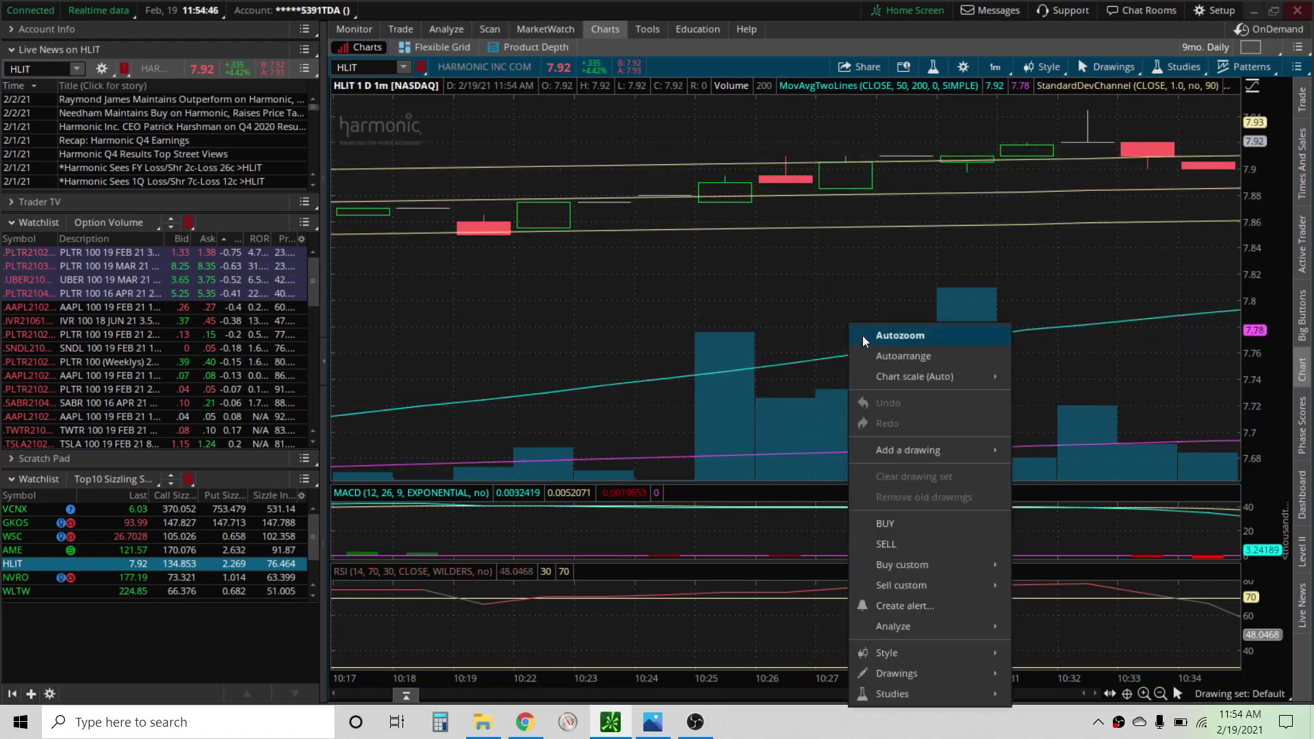
pyautogui.click(899, 336)
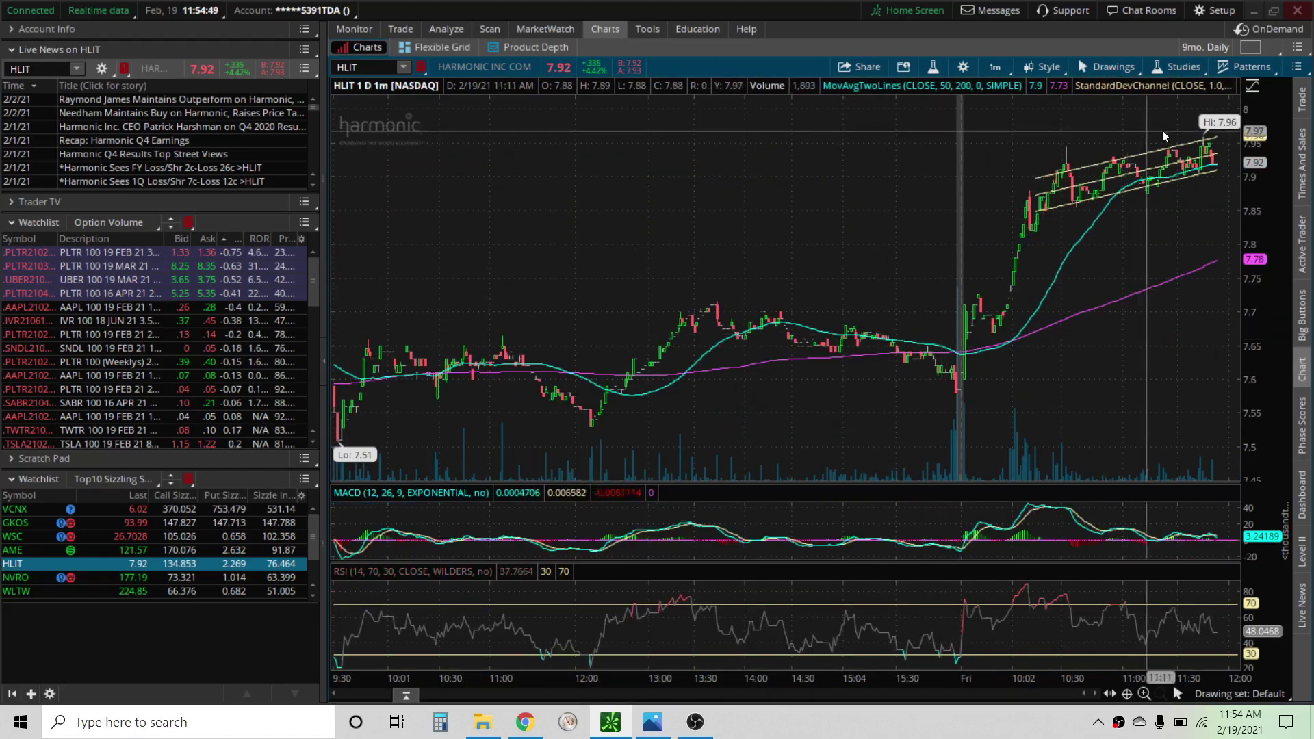
pyautogui.moveTo(993, 219); pyautogui.dragTo(1033, 158)
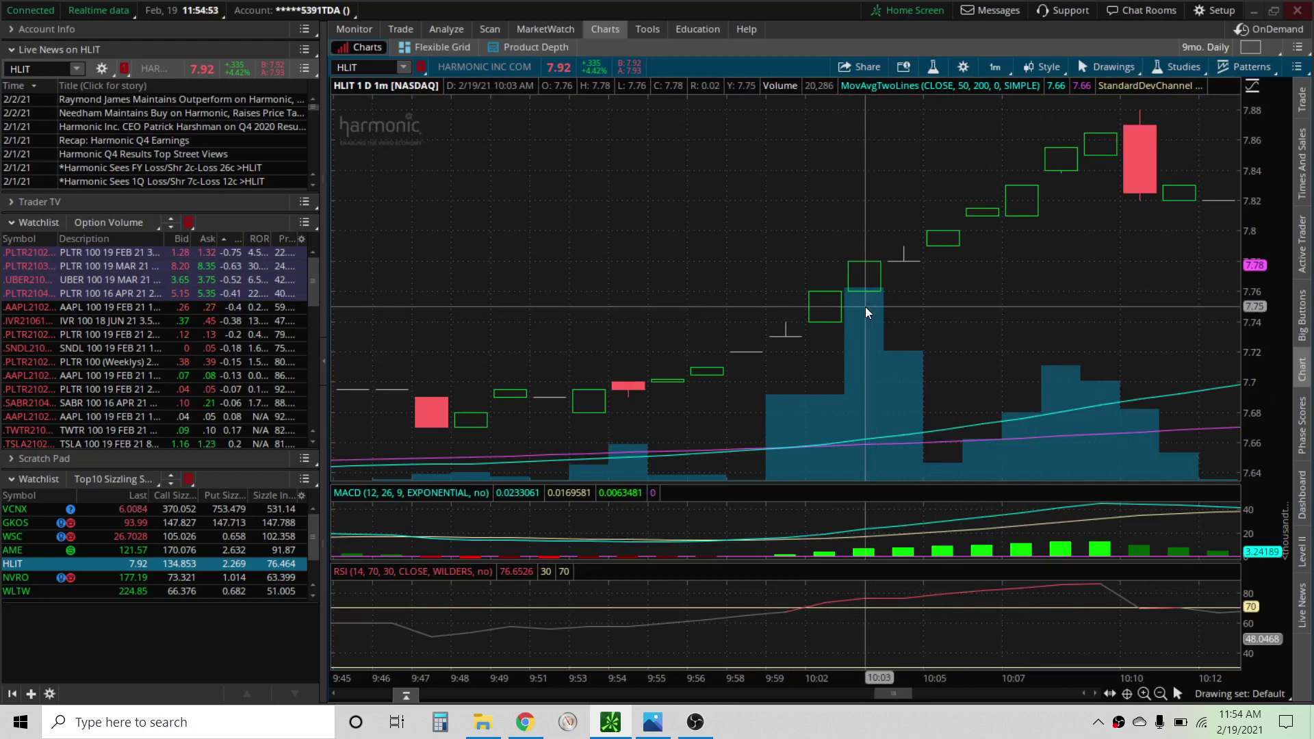
# - Sort HLIT's options time & sales by Time, scroll the trades, then recheck the chart
pyautogui.click(400, 29)
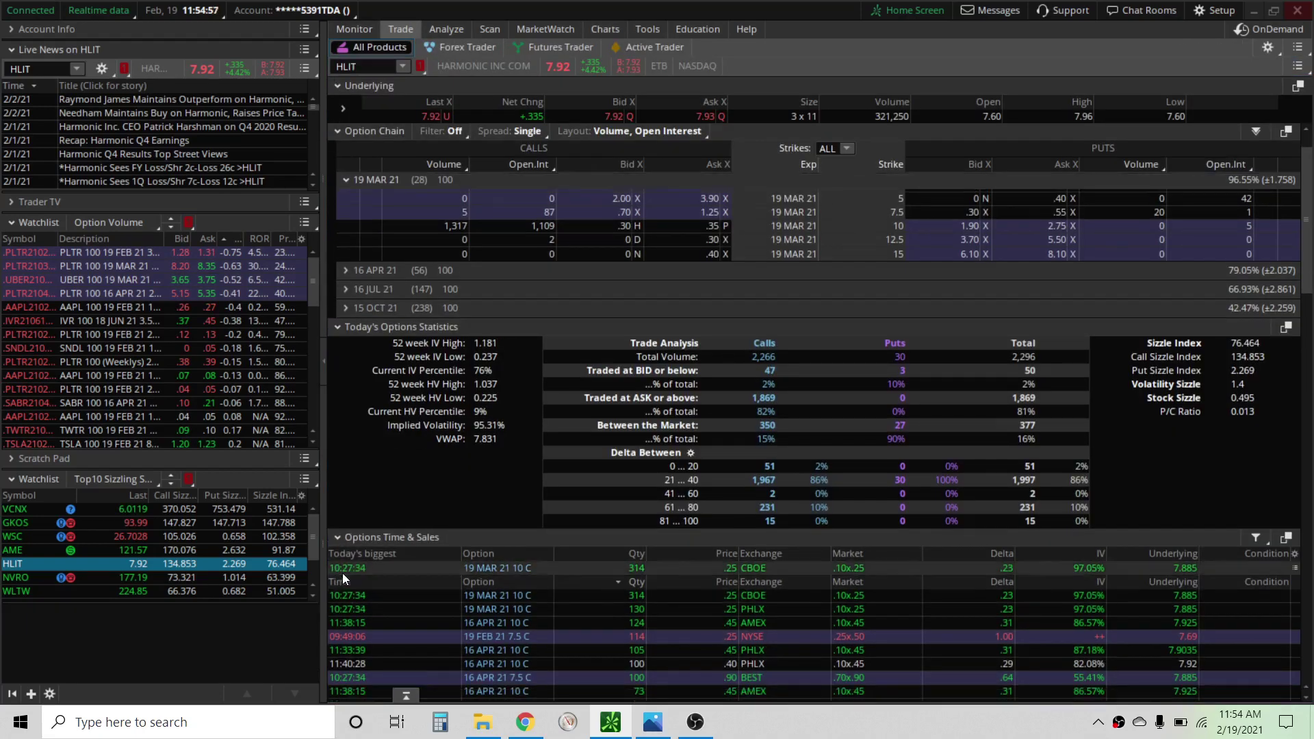
pyautogui.click(339, 582)
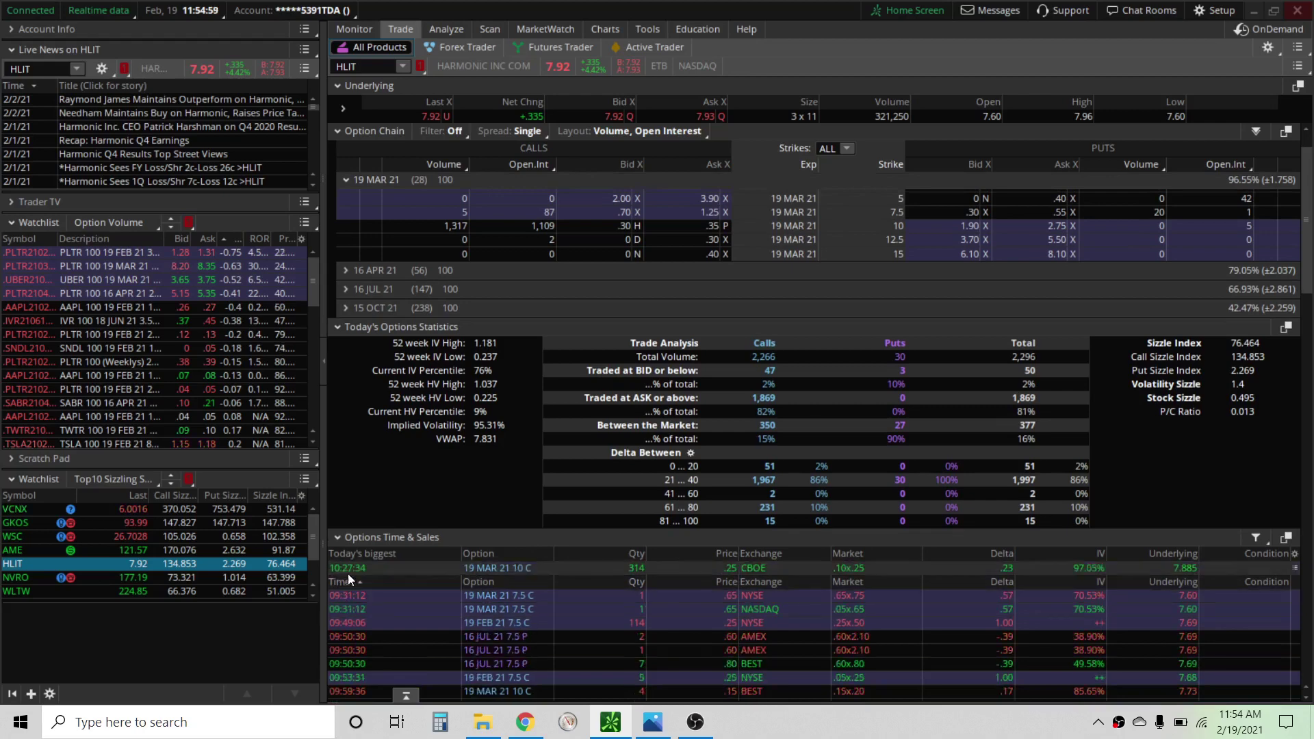
pyautogui.scroll(-2, 342, 561)
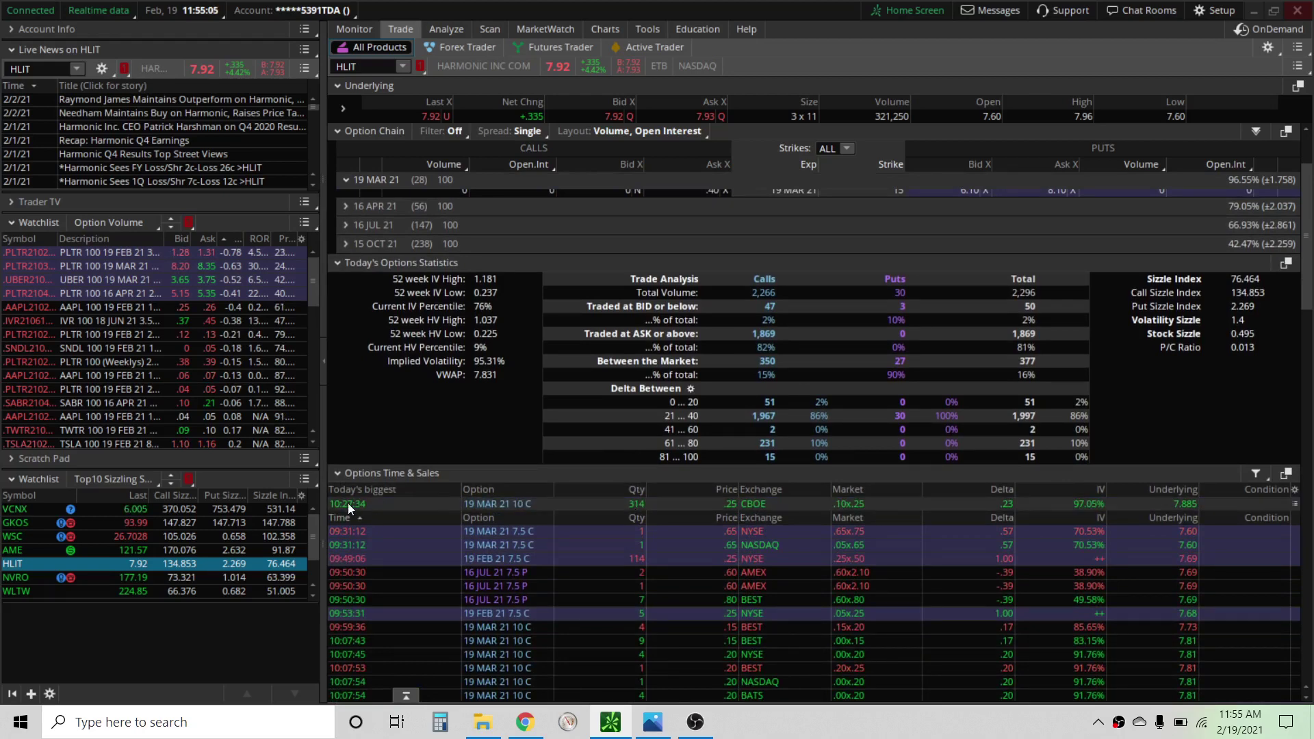
pyautogui.scroll(-10, 371, 561)
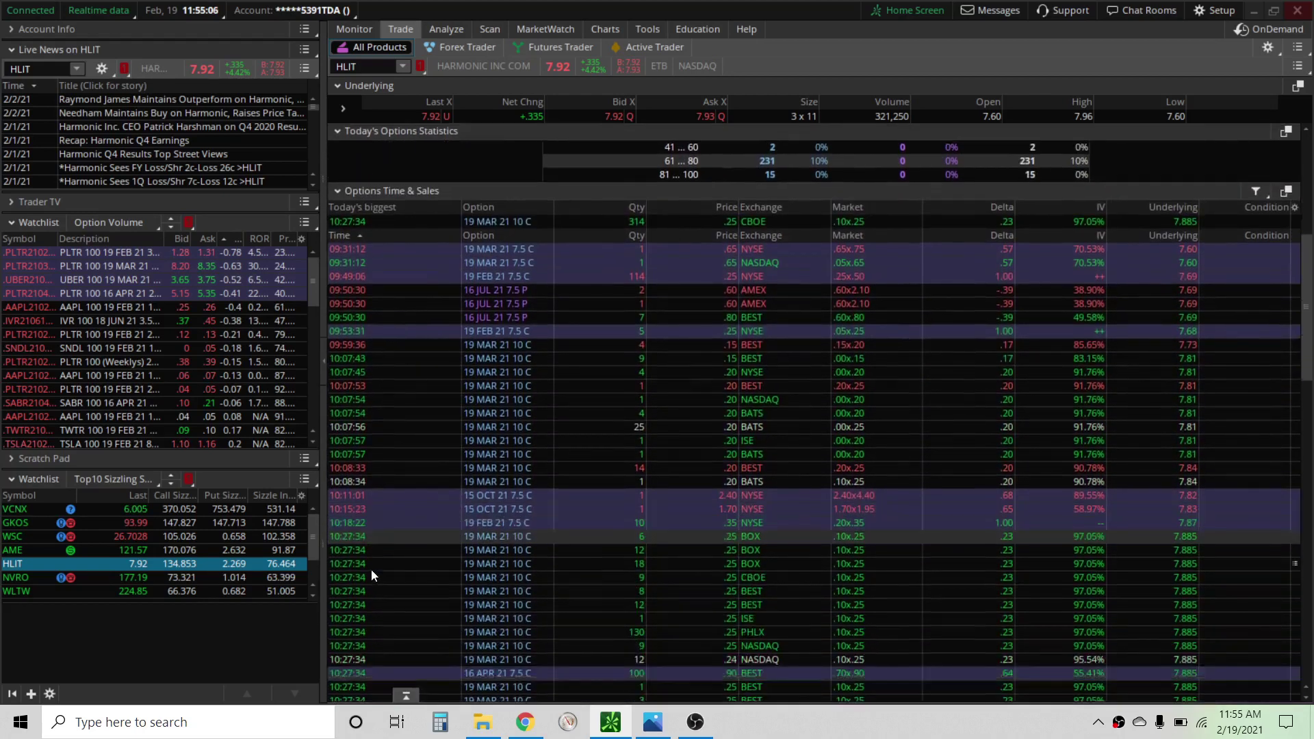
pyautogui.scroll(-15, 371, 570)
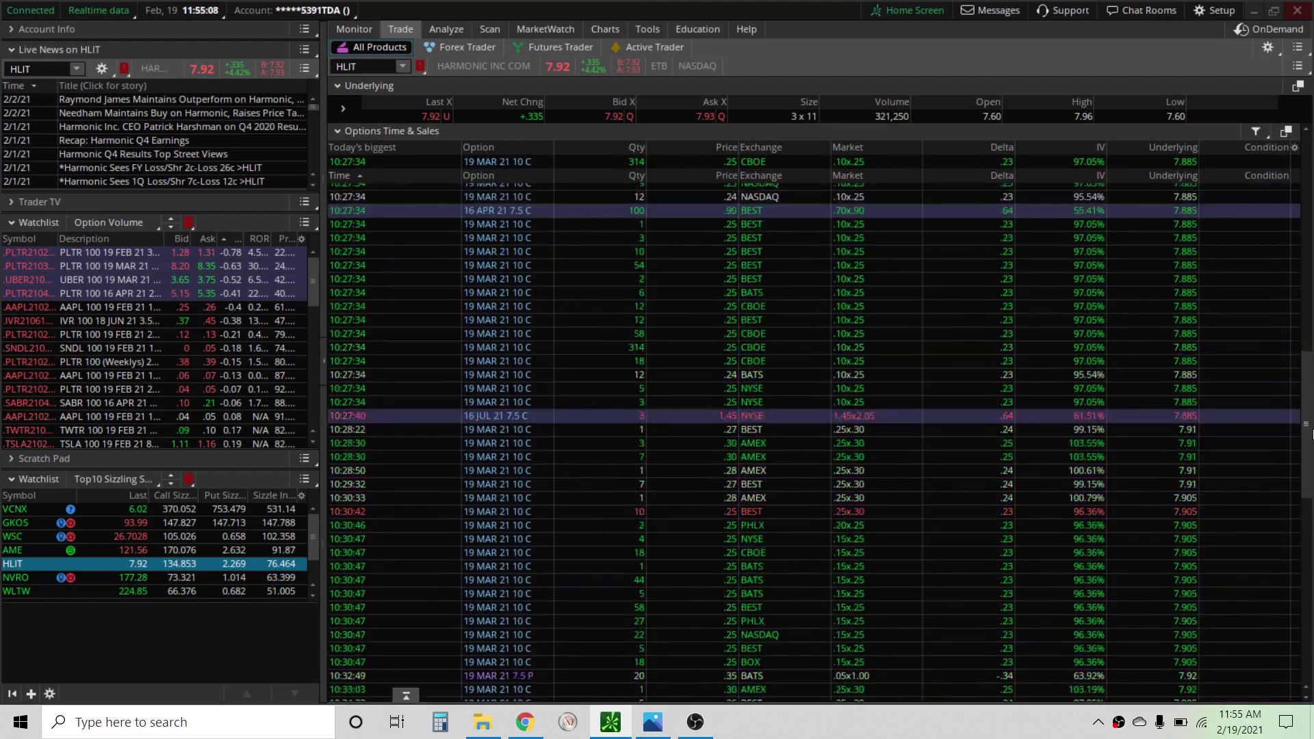
pyautogui.scroll(-6, 820, 442)
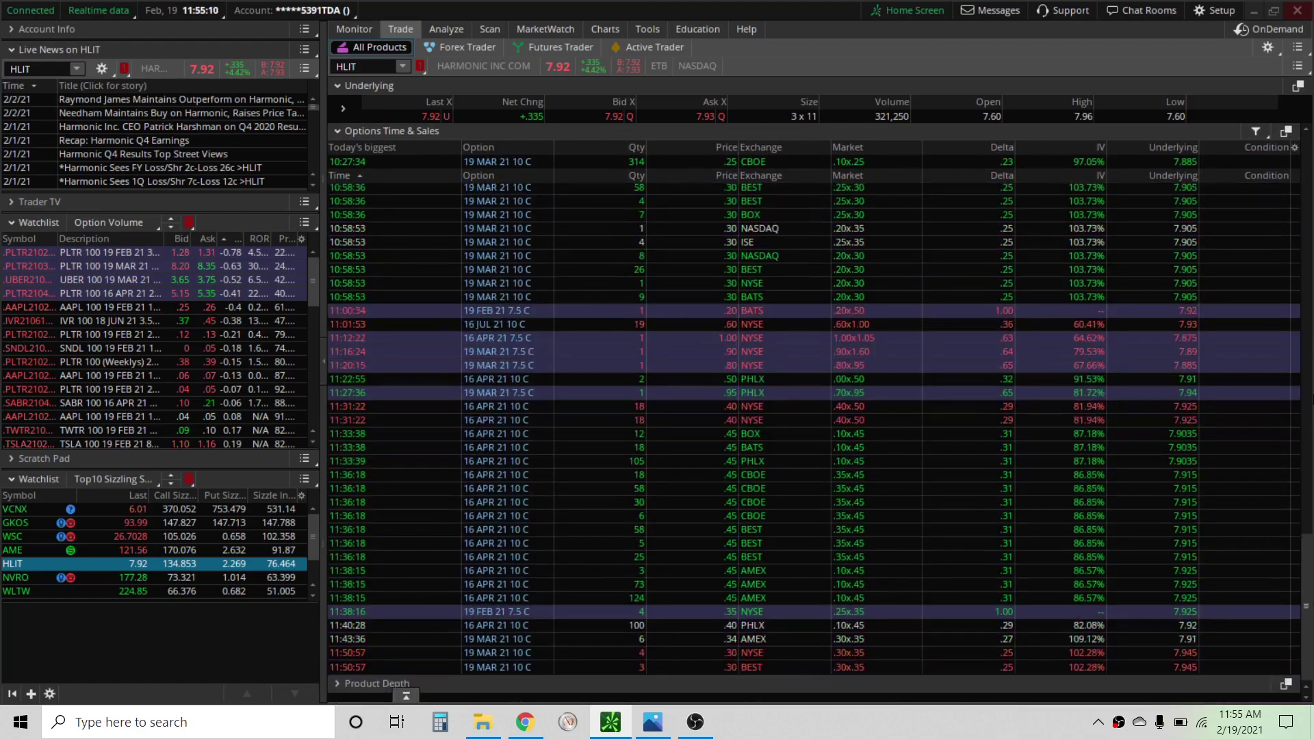
pyautogui.scroll(15, 795, 320)
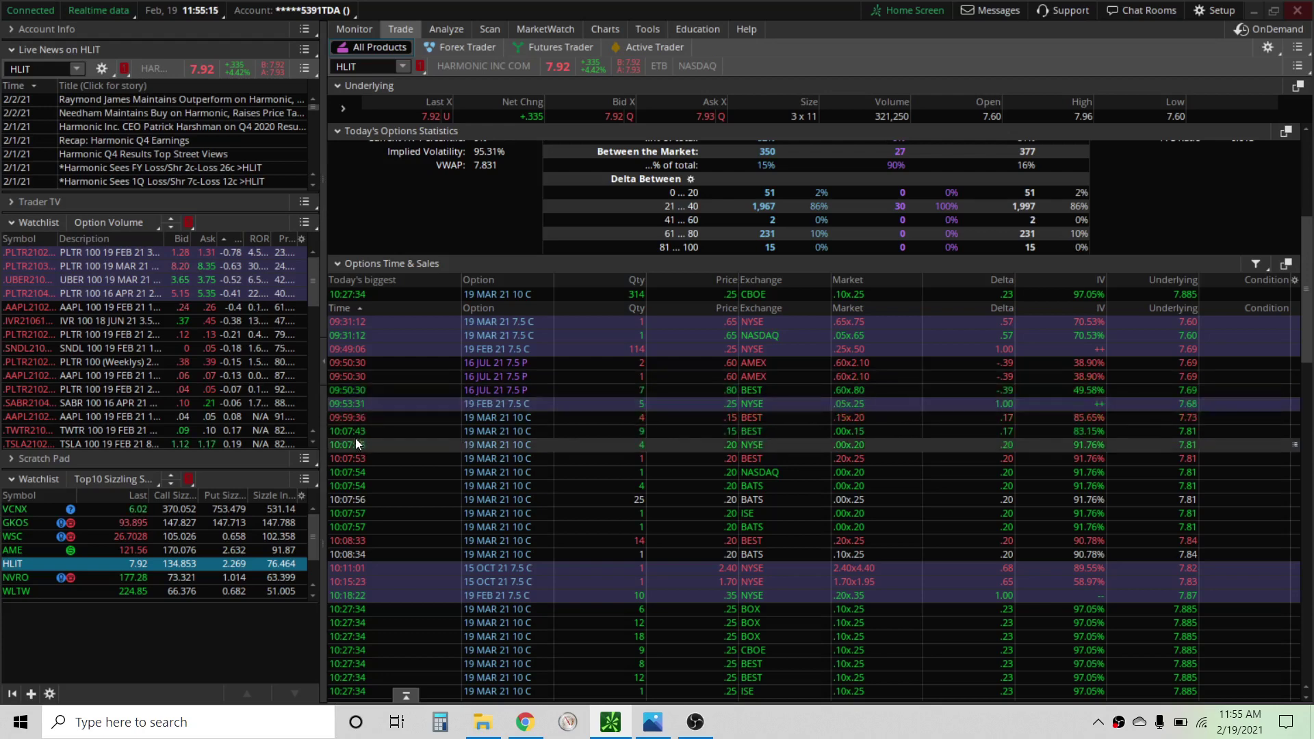
pyautogui.click(597, 27)
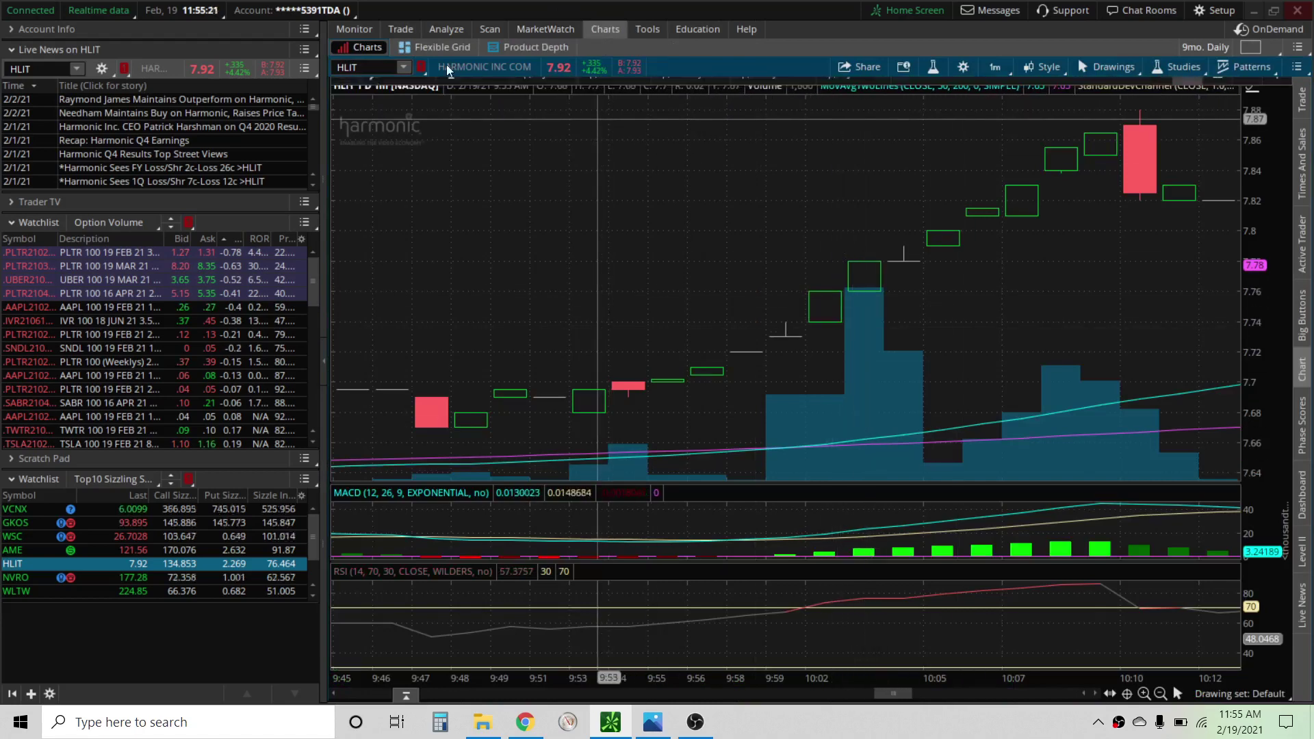
# - Return to the Trade view showing AFL's 18,900-lot options trades
pyautogui.click(401, 28)
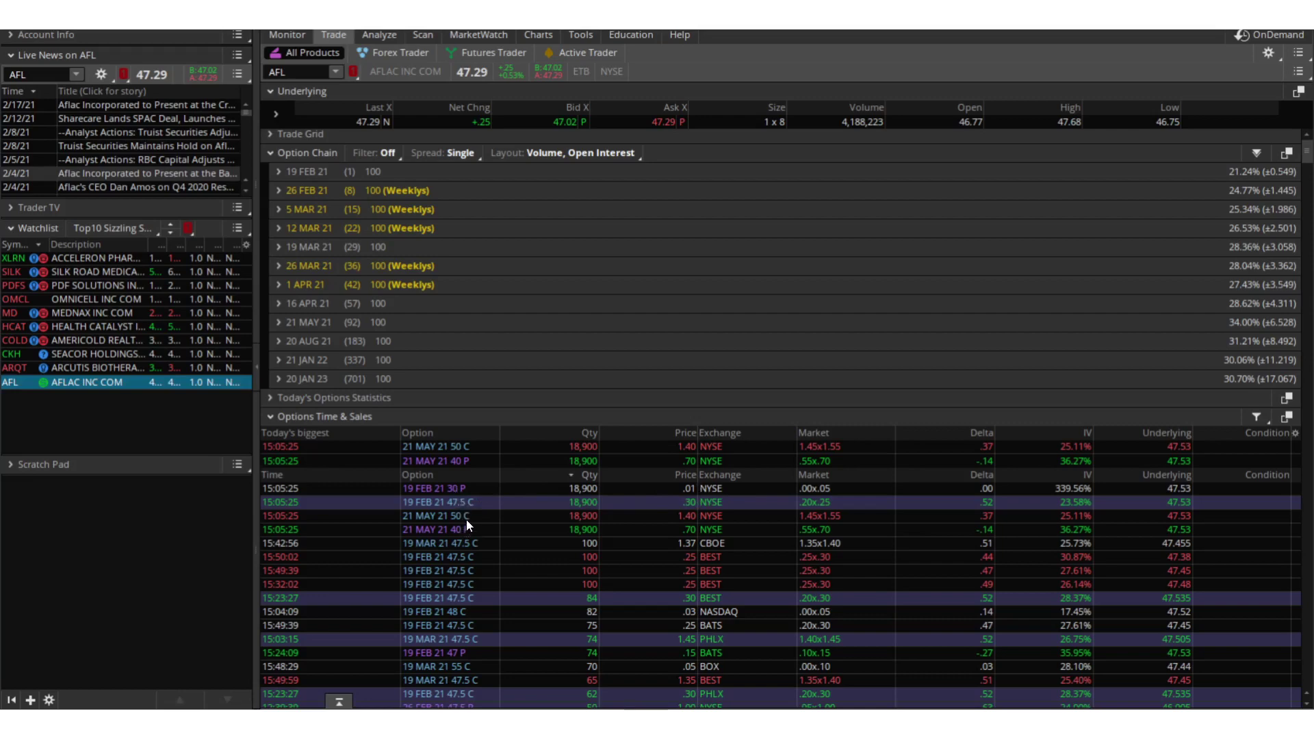
# - Expand and then collapse AFL's 19 FEB 21 expiration strikes
pyautogui.click(532, 380)
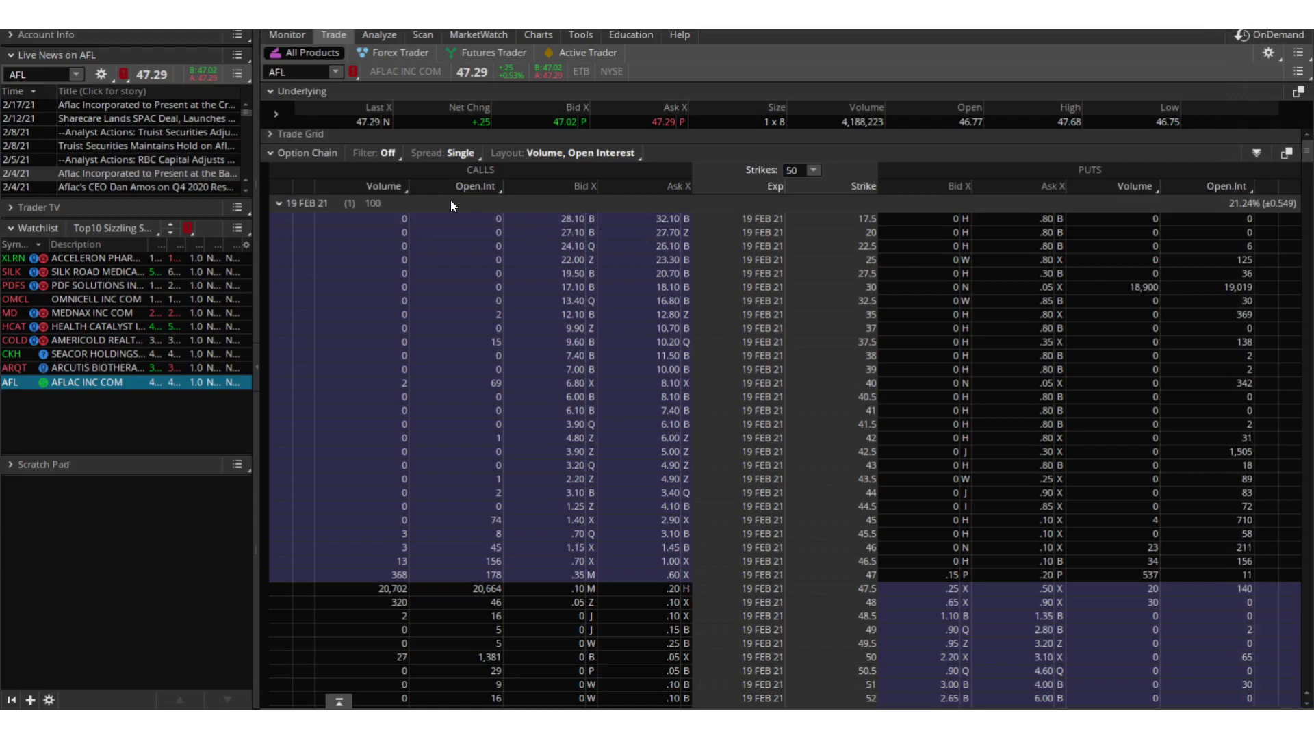
pyautogui.click(405, 209)
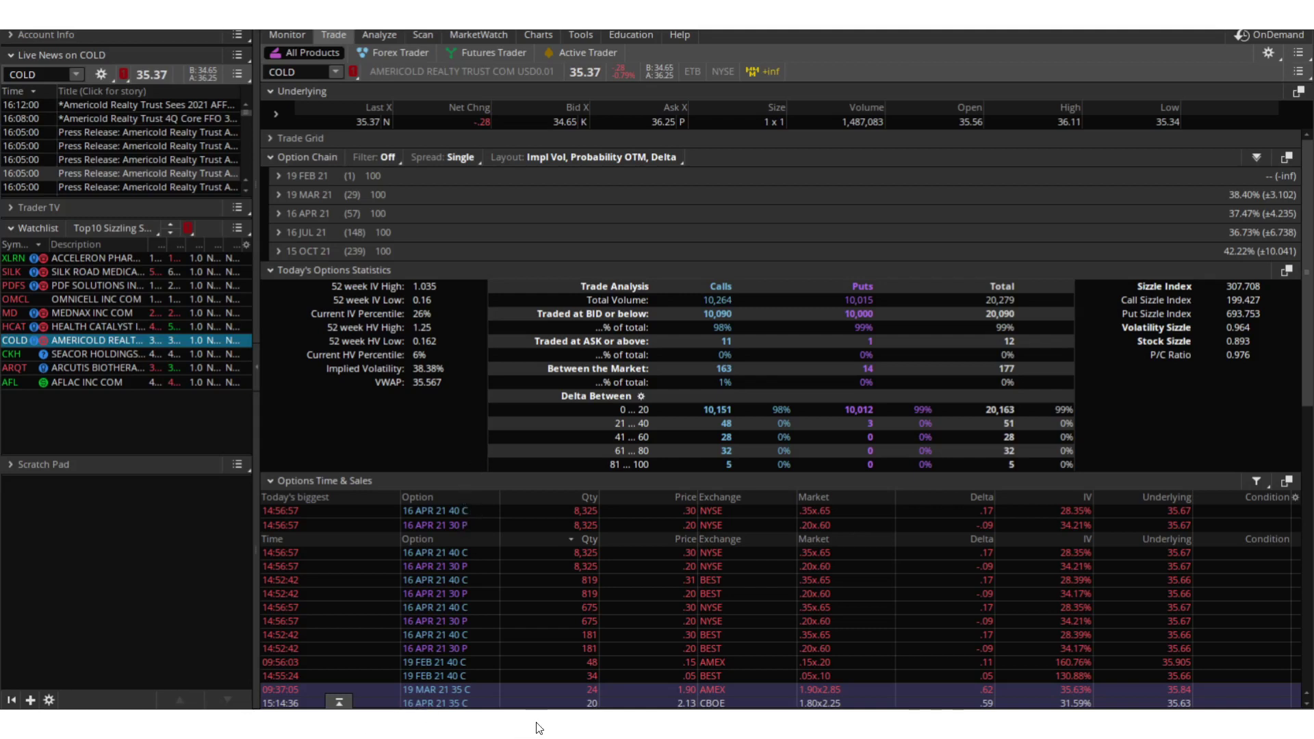
# - Switch from Windows Photos back to live thinkorswim via its taskbar thumbnail
pyautogui.moveTo(540, 736)
pyautogui.moveTo(614, 730)
pyautogui.click(651, 630)
# - Load COLD on a 1yr Clean daily chart, then bring back the saved COLD screenshot
pyautogui.click(387, 66)
pyautogui.write('COLD')
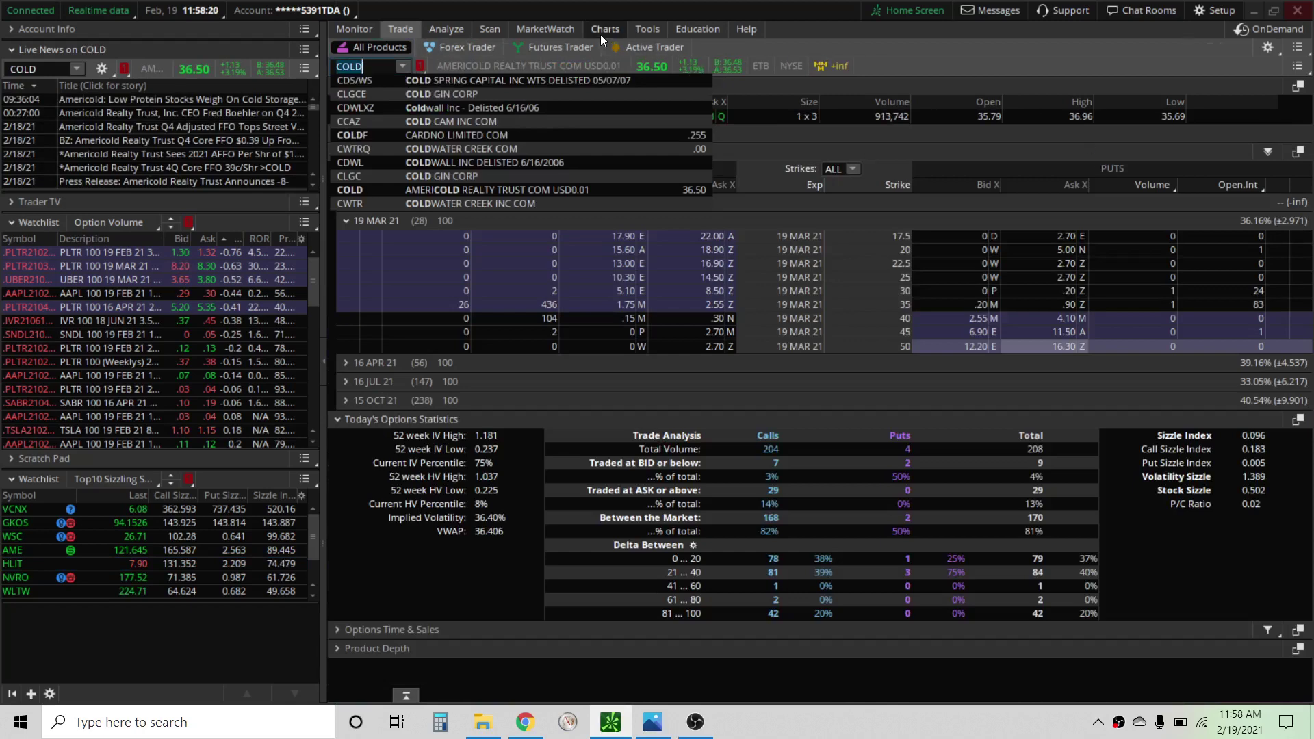
pyautogui.click(606, 29)
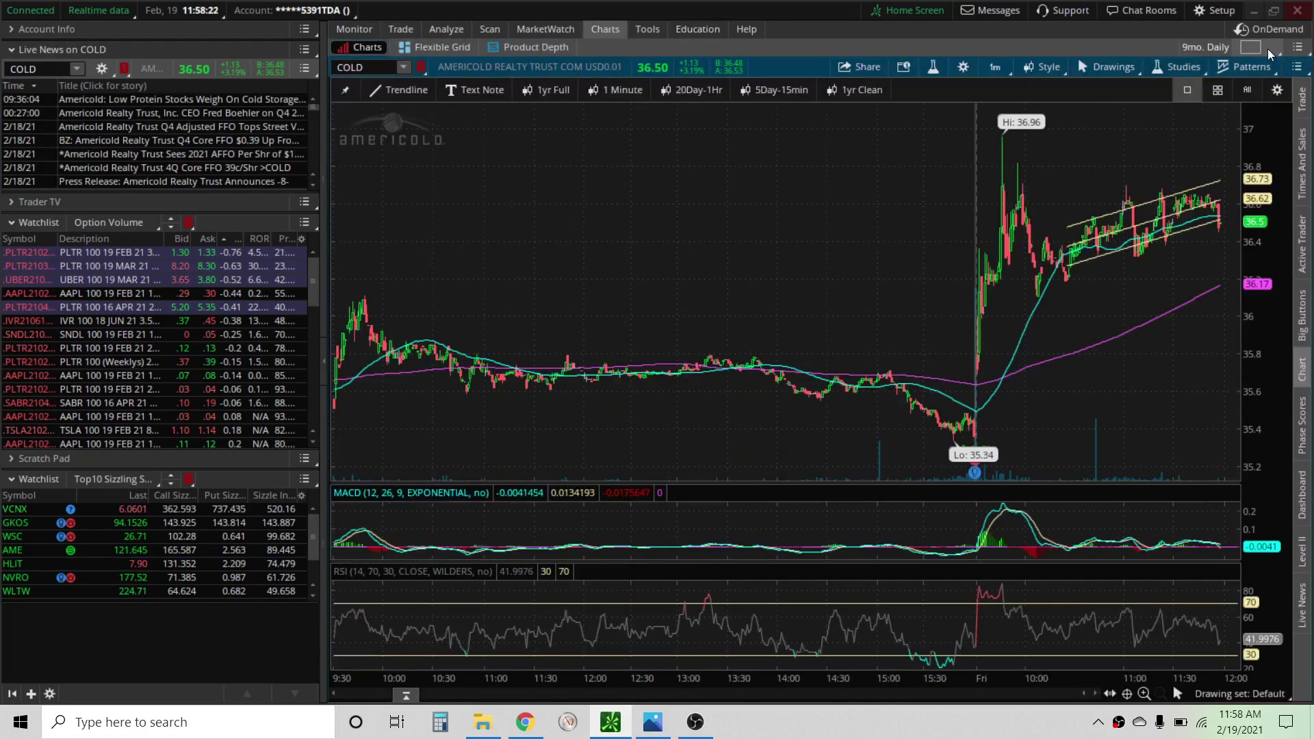
pyautogui.click(863, 90)
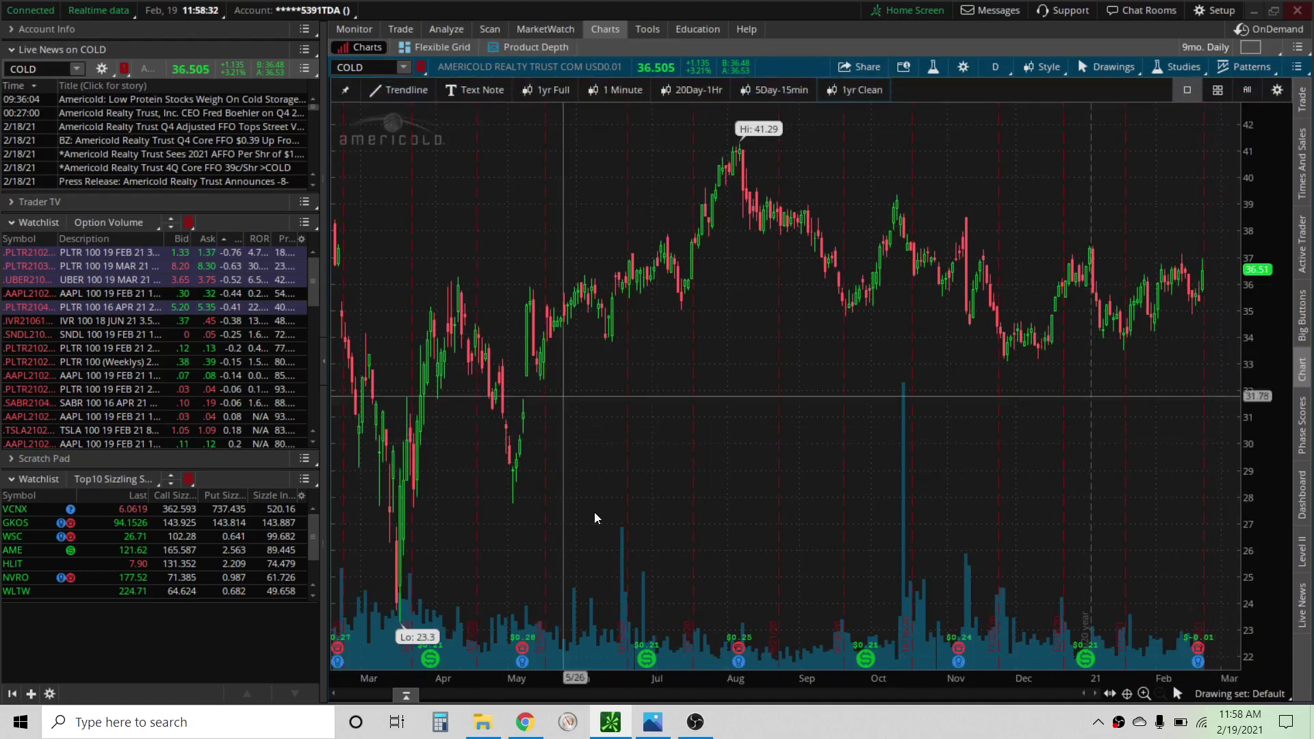
pyautogui.click(653, 723)
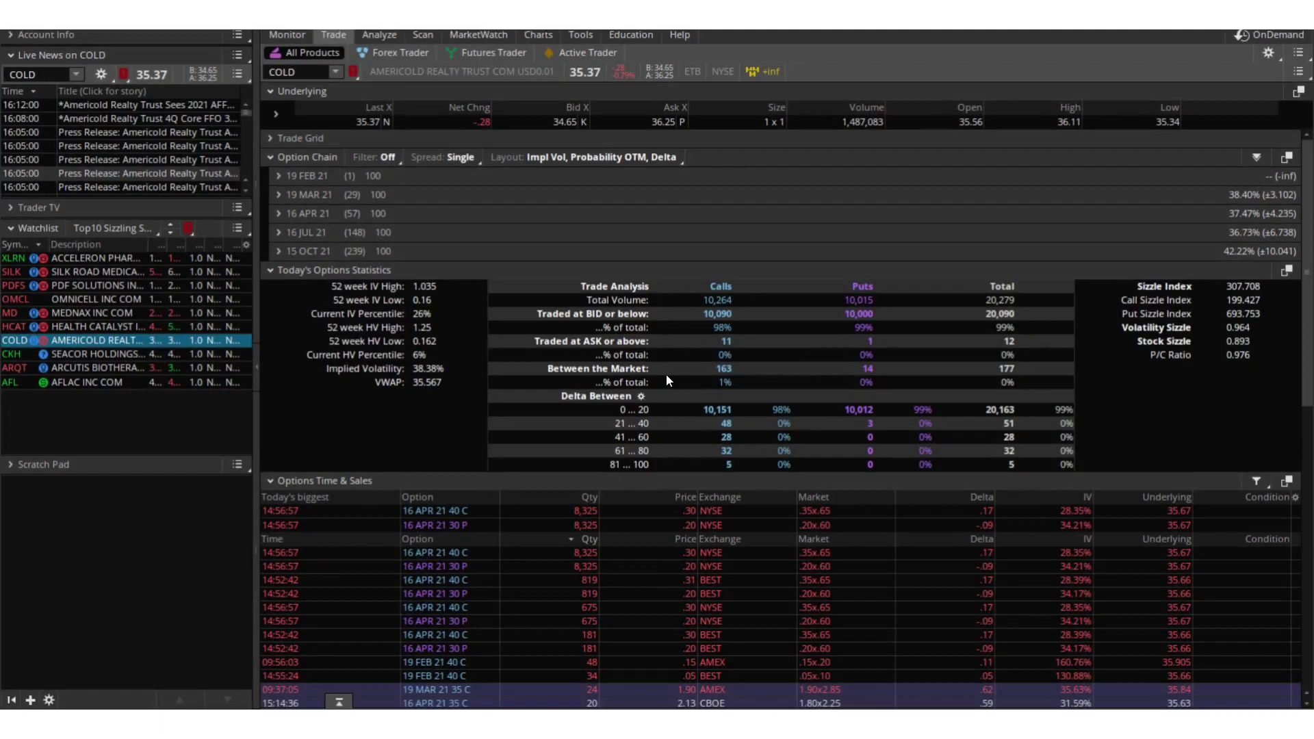
# - Advance to ibkr4.jpg, IBKR's 19 MAR 21 option chain showing Sizzle Index 0.898 and Call Sizzle 1.571
pyautogui.press('Right')
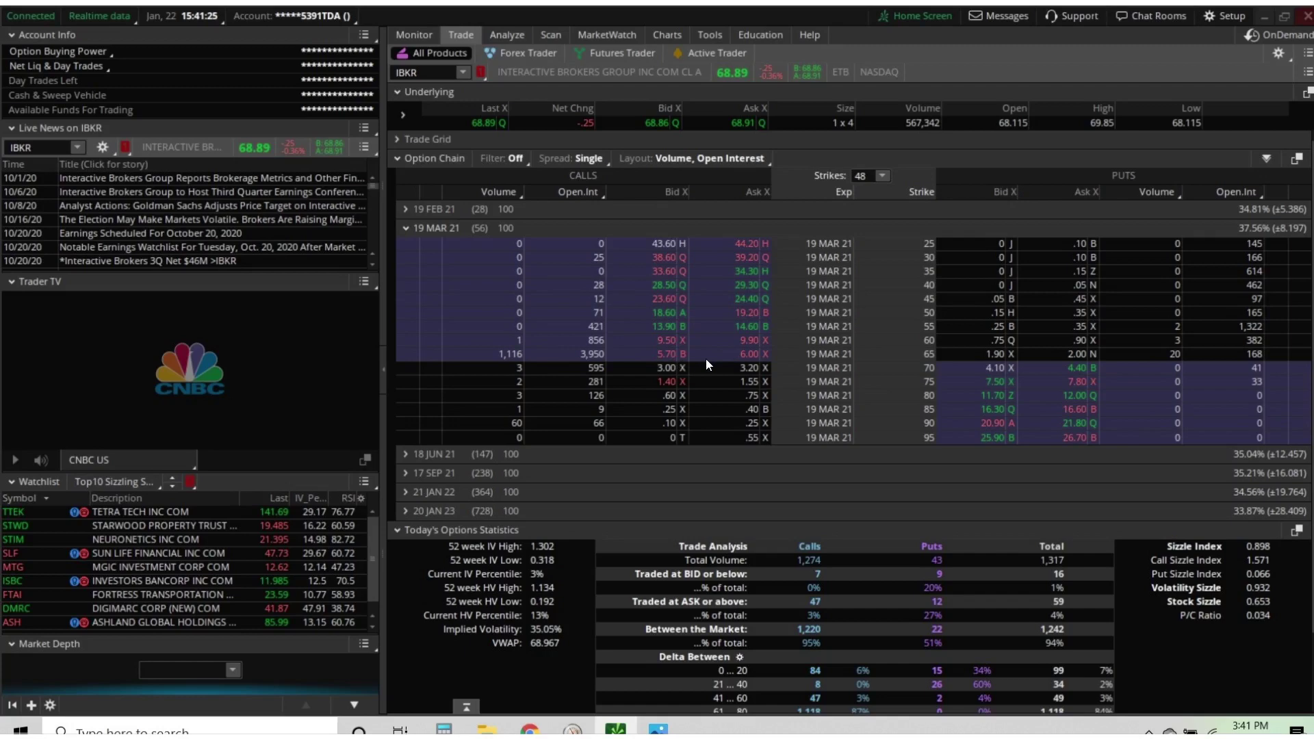
pyautogui.press('Escape')
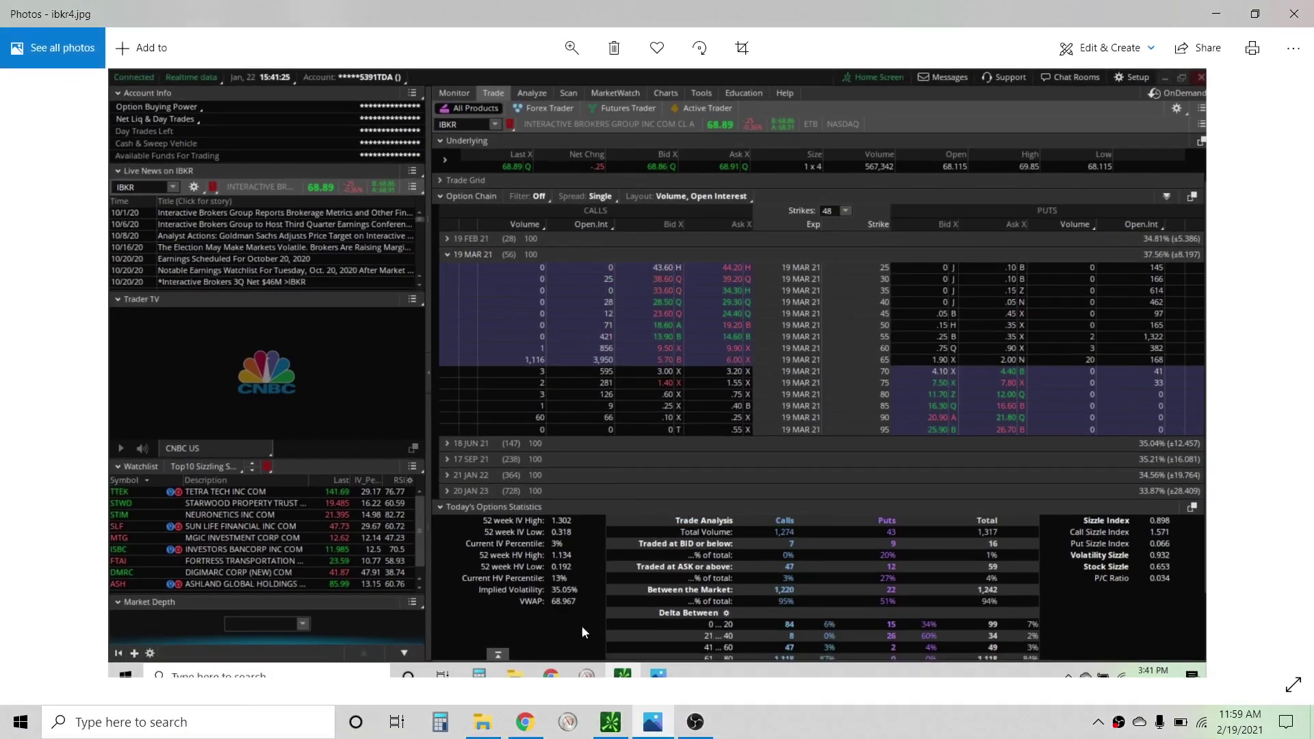
pyautogui.click(610, 722)
pyautogui.click(369, 67)
pyautogui.press('BackSpace')
pyautogui.write('IBKR')
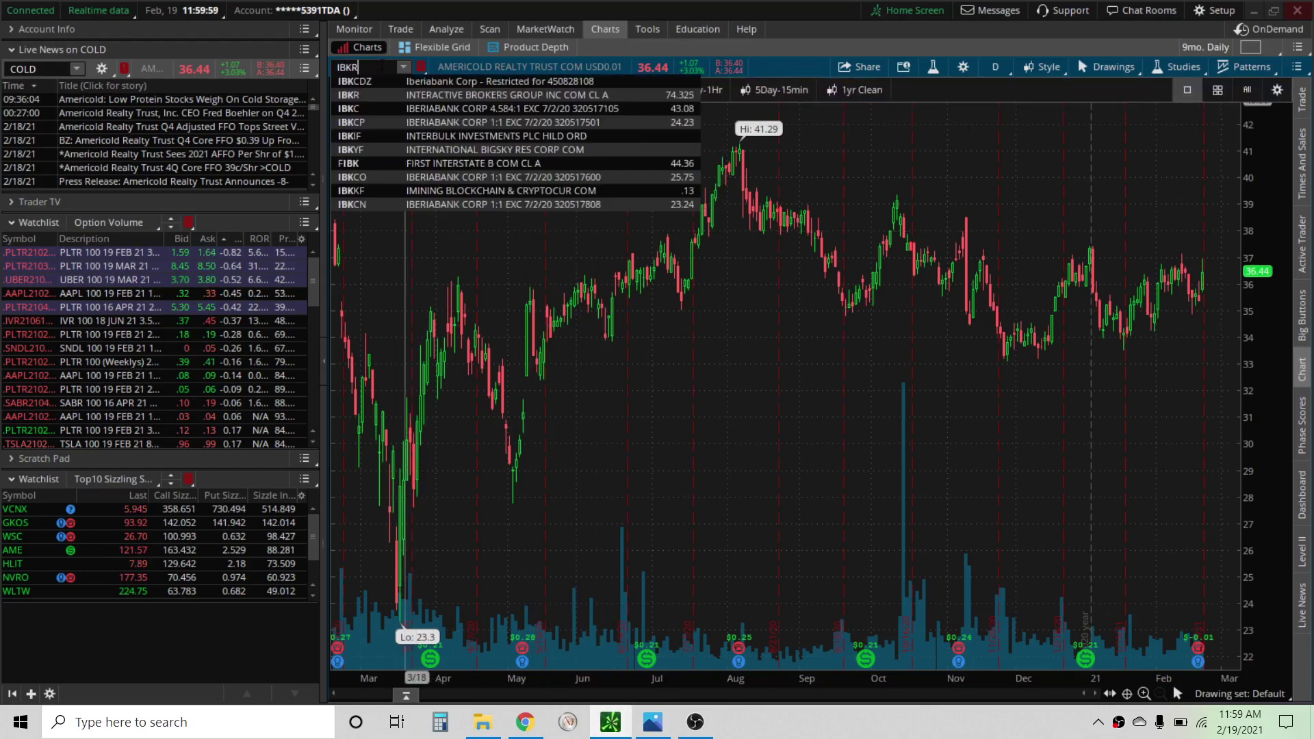
pyautogui.press('Return')
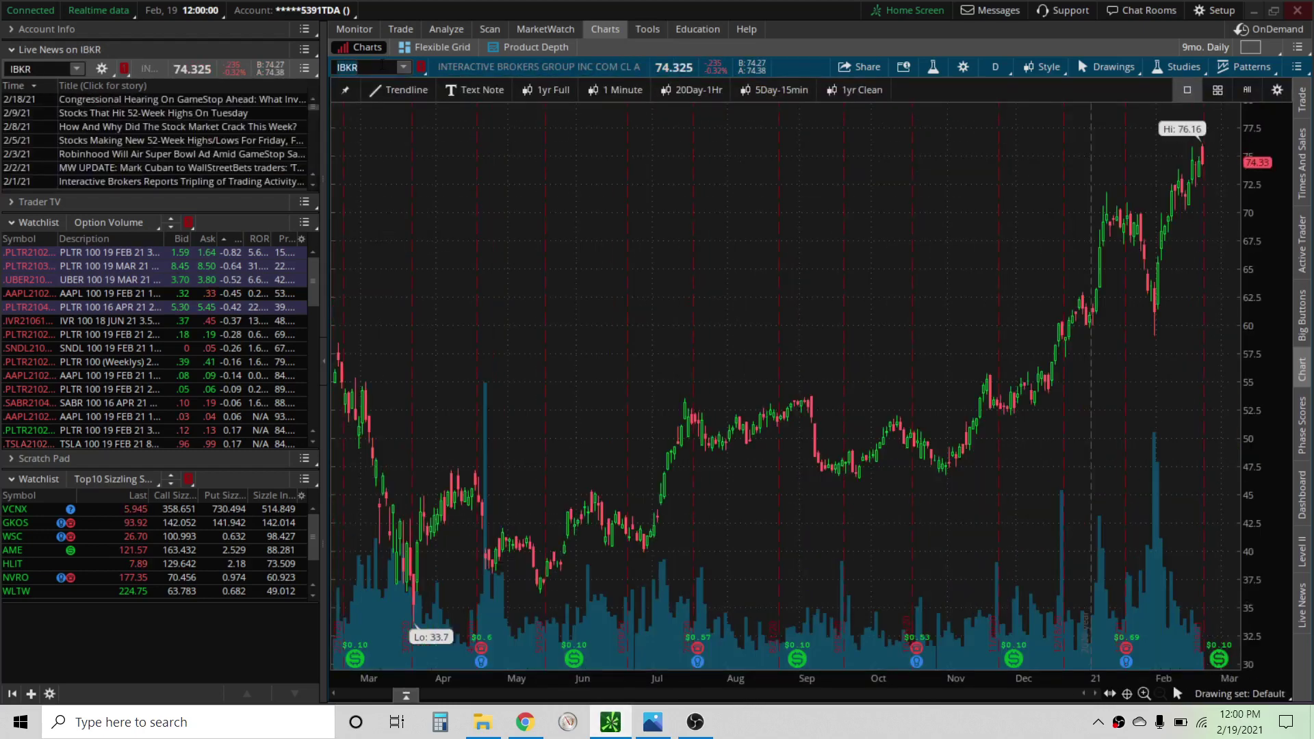
pyautogui.click(412, 29)
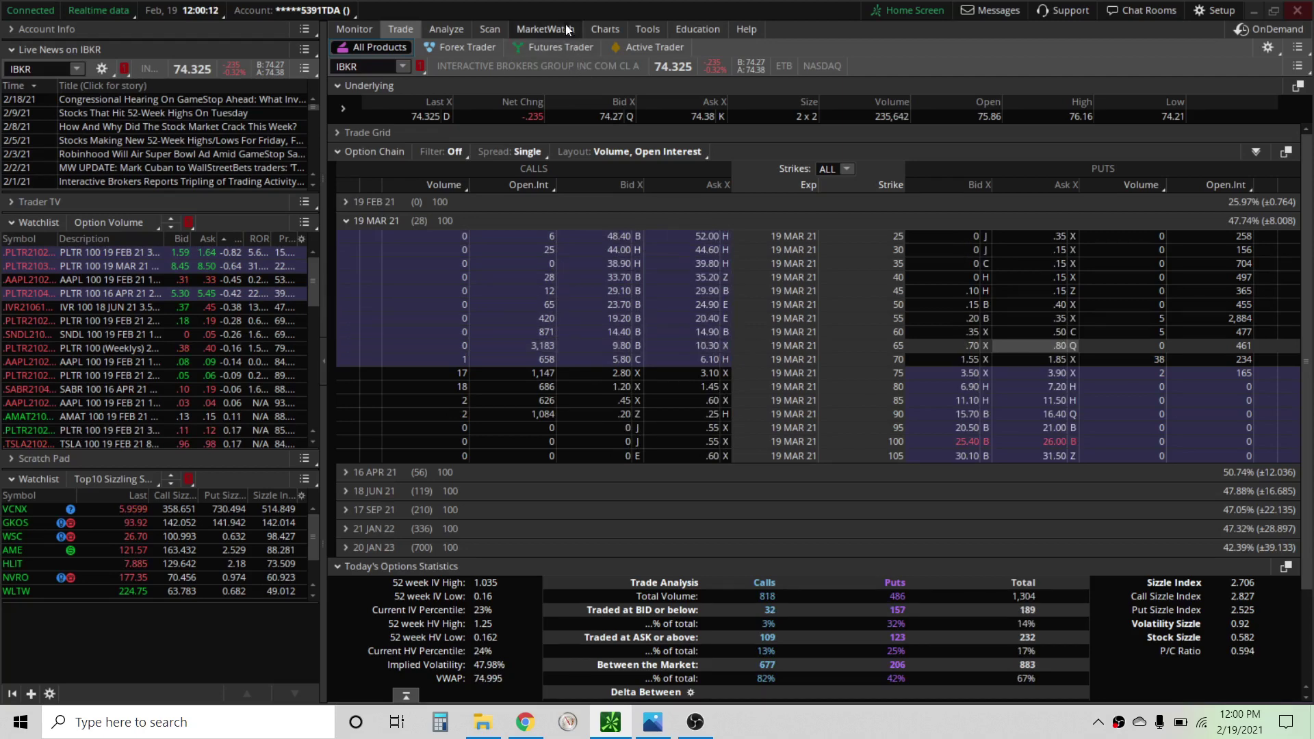
pyautogui.moveTo(594, 30)
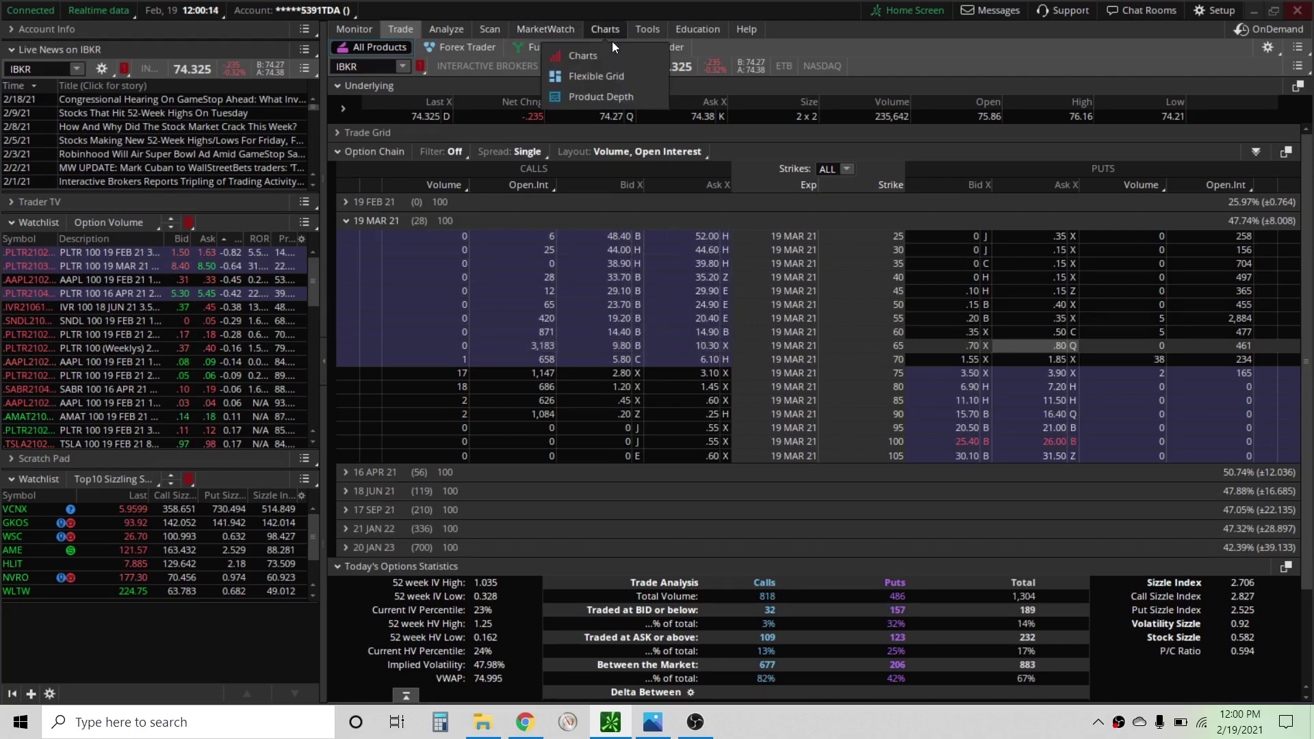
# - Bring Photos forward and move to ISBC1.jpg, with 18 JUN 21 and 17 SEP 21 strikes and Sizzle Index 4.796
pyautogui.click(647, 723)
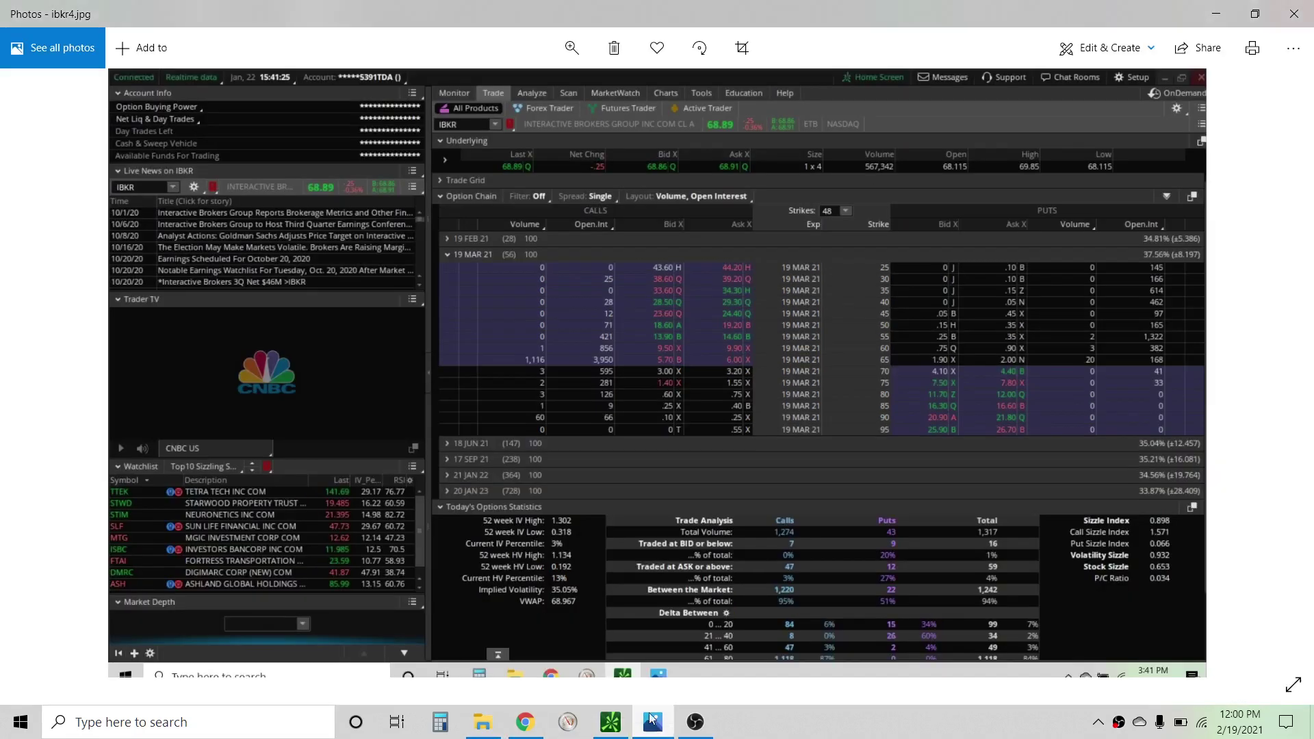
pyautogui.press('Right')
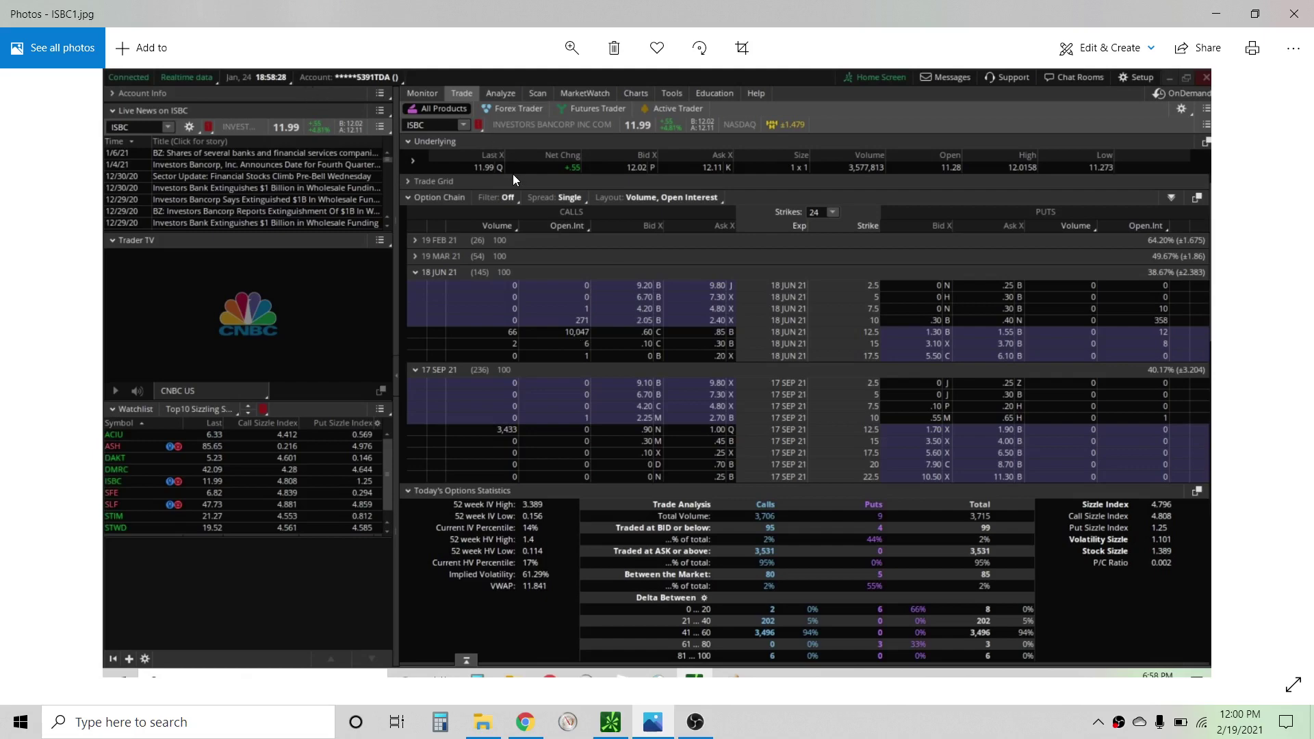
# - Move through ISBC2 time & sales to ISBC3, the 1-minute chart with a volume spike near 12:29
pyautogui.press('Right')
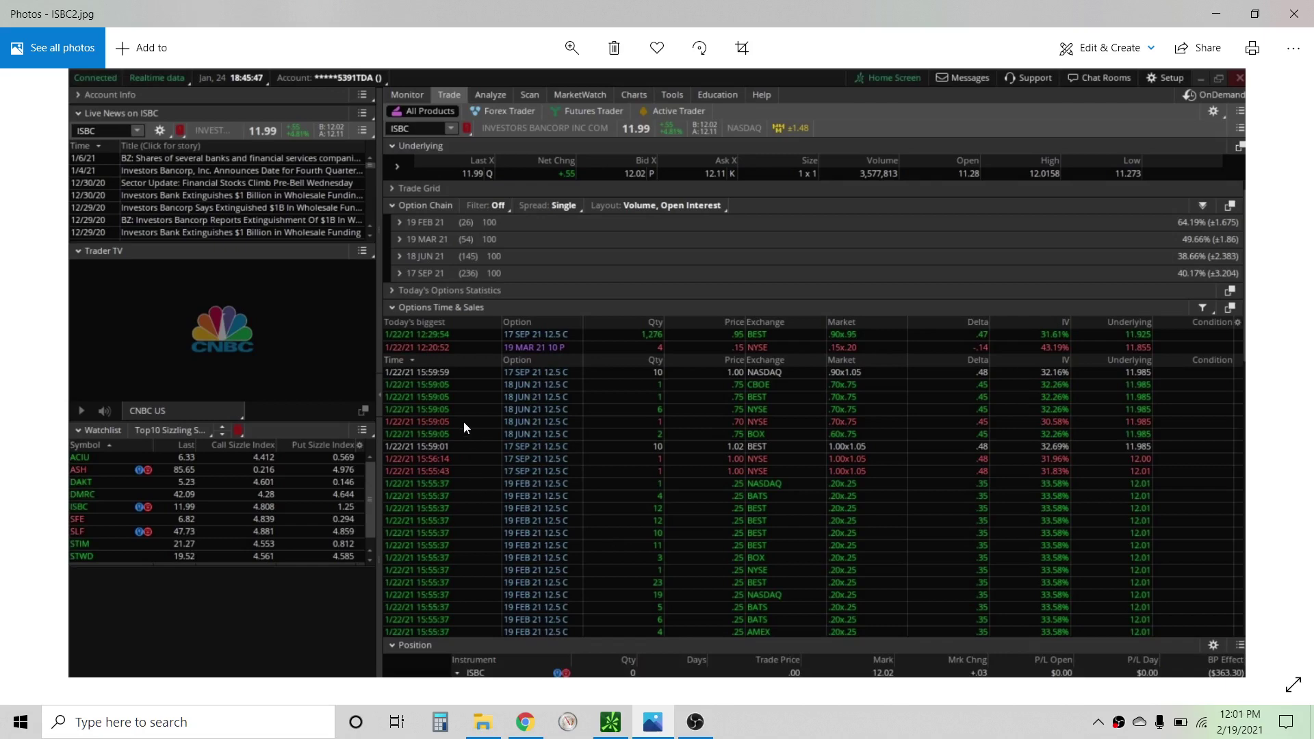
pyautogui.scroll(3, 558, 432)
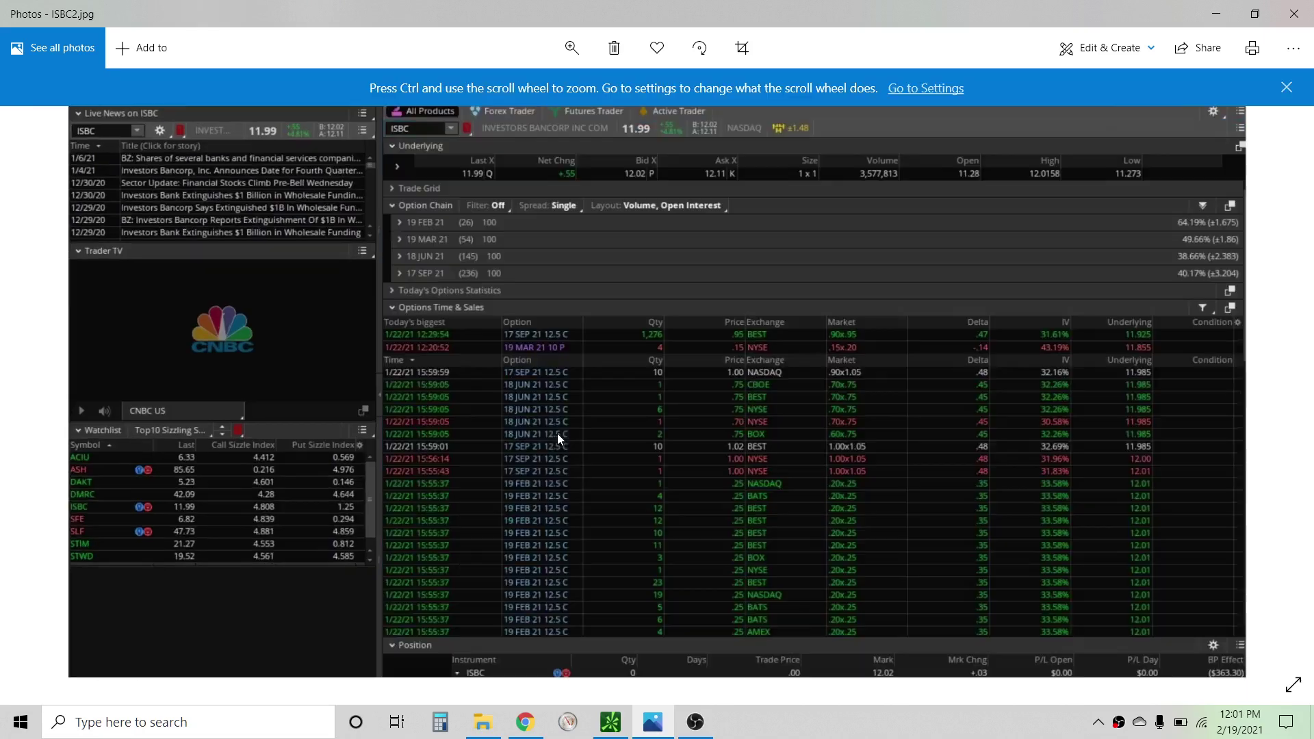
pyautogui.scroll(-1, 557, 440)
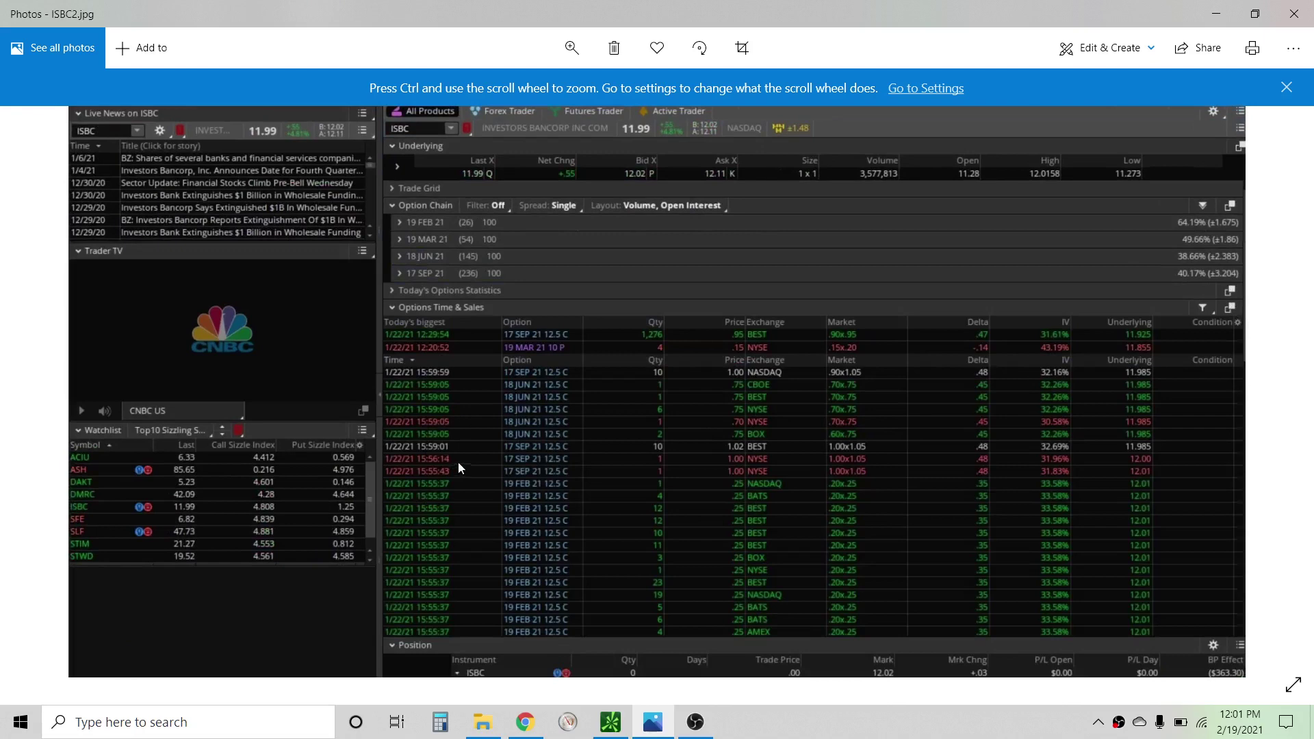
pyautogui.scroll(-1, 477, 447)
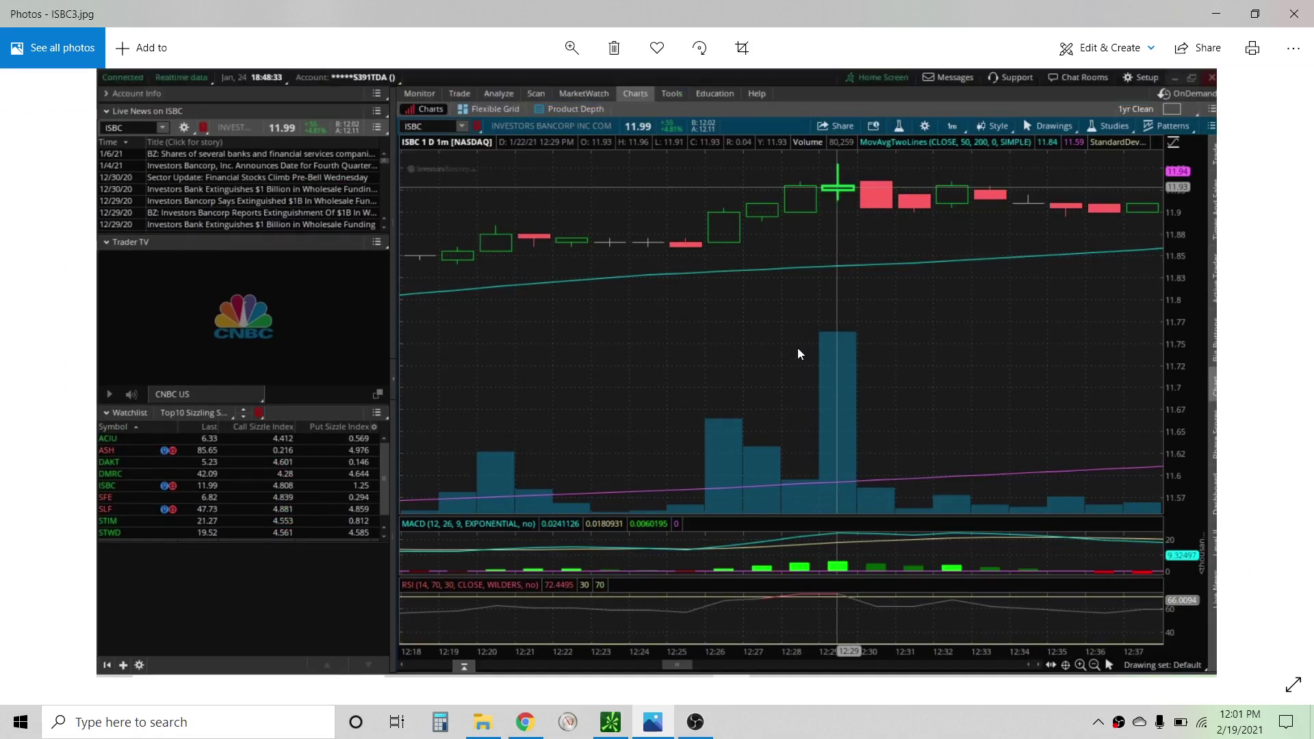
pyautogui.scroll(-1, 798, 348)
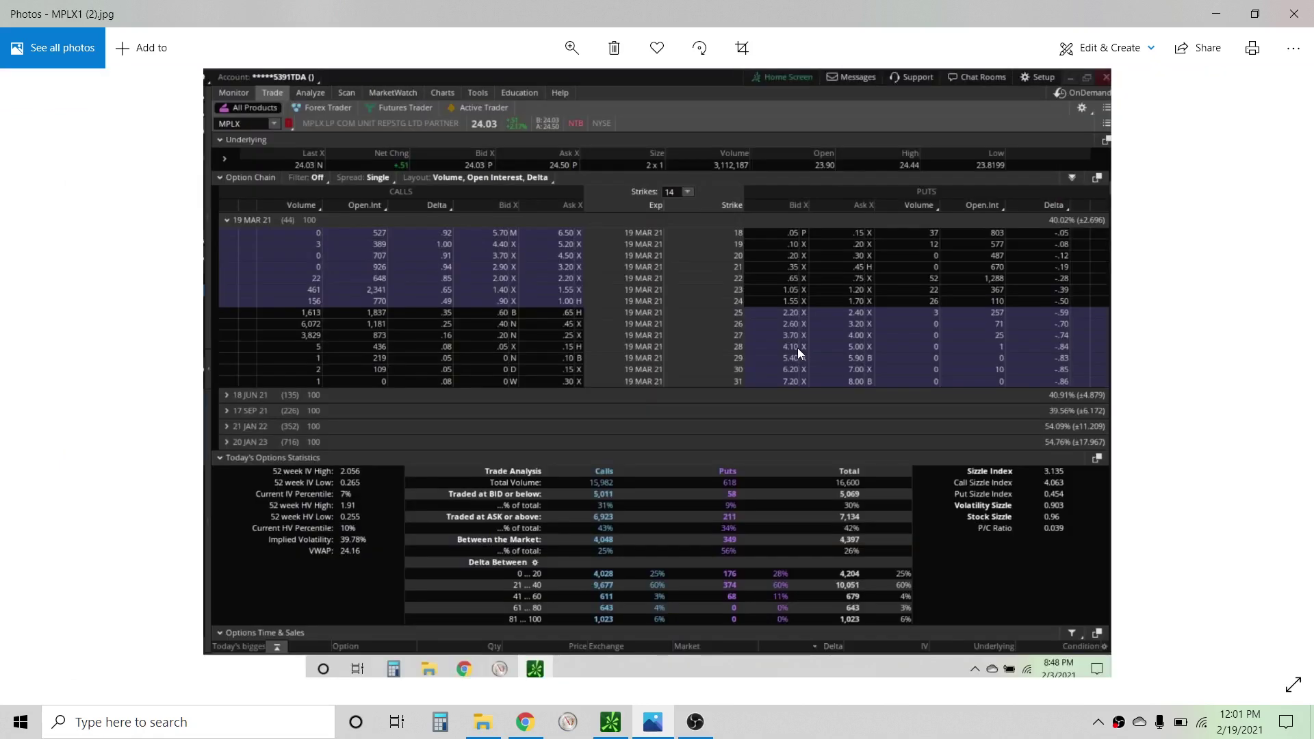
pyautogui.scroll(1, 798, 347)
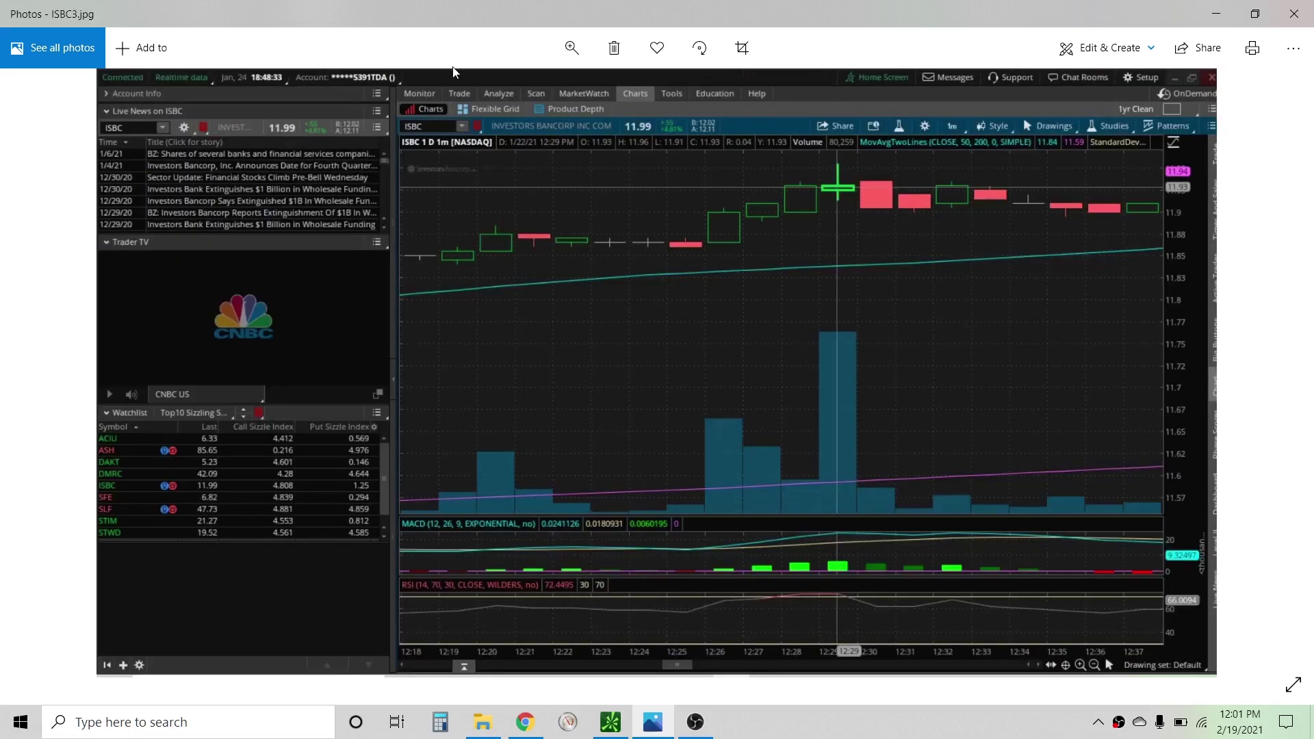
# - Return to thinkorswim and load ISBC into the option chain in place of IBKR
pyautogui.click(616, 726)
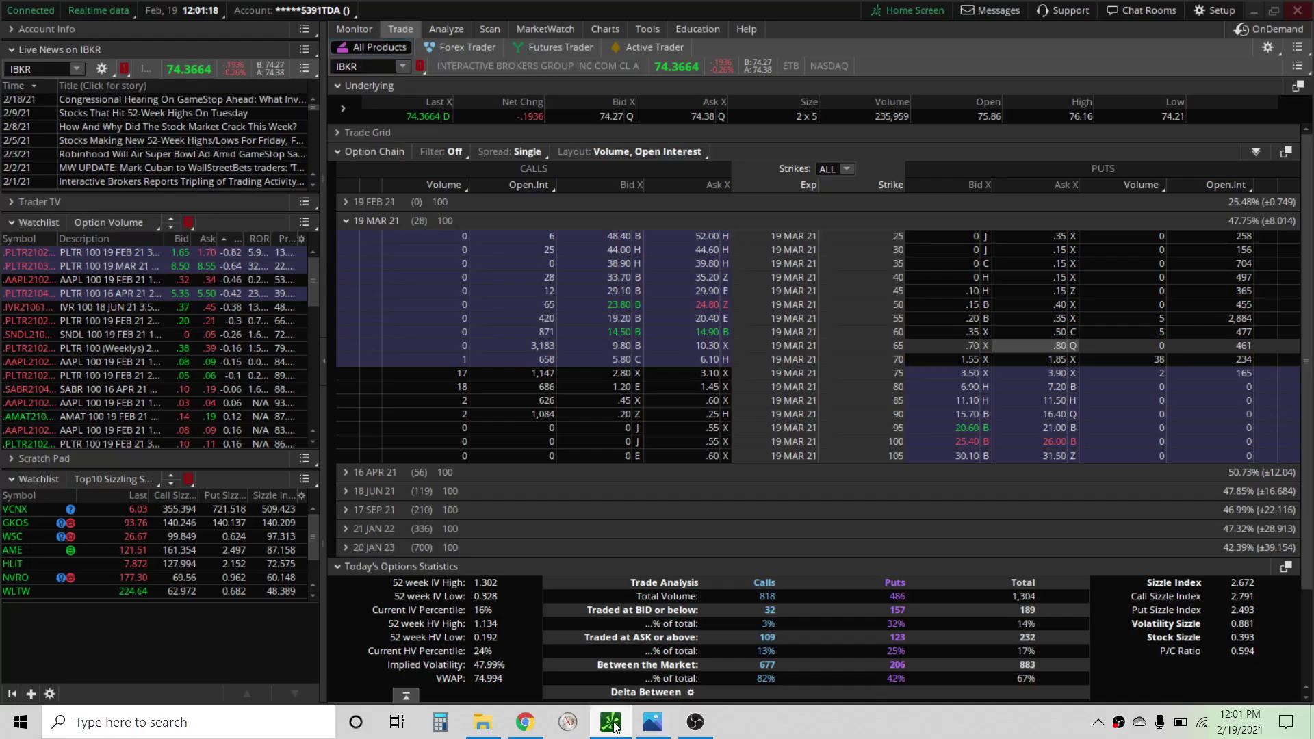
pyautogui.click(372, 65)
pyautogui.write('ISBC')
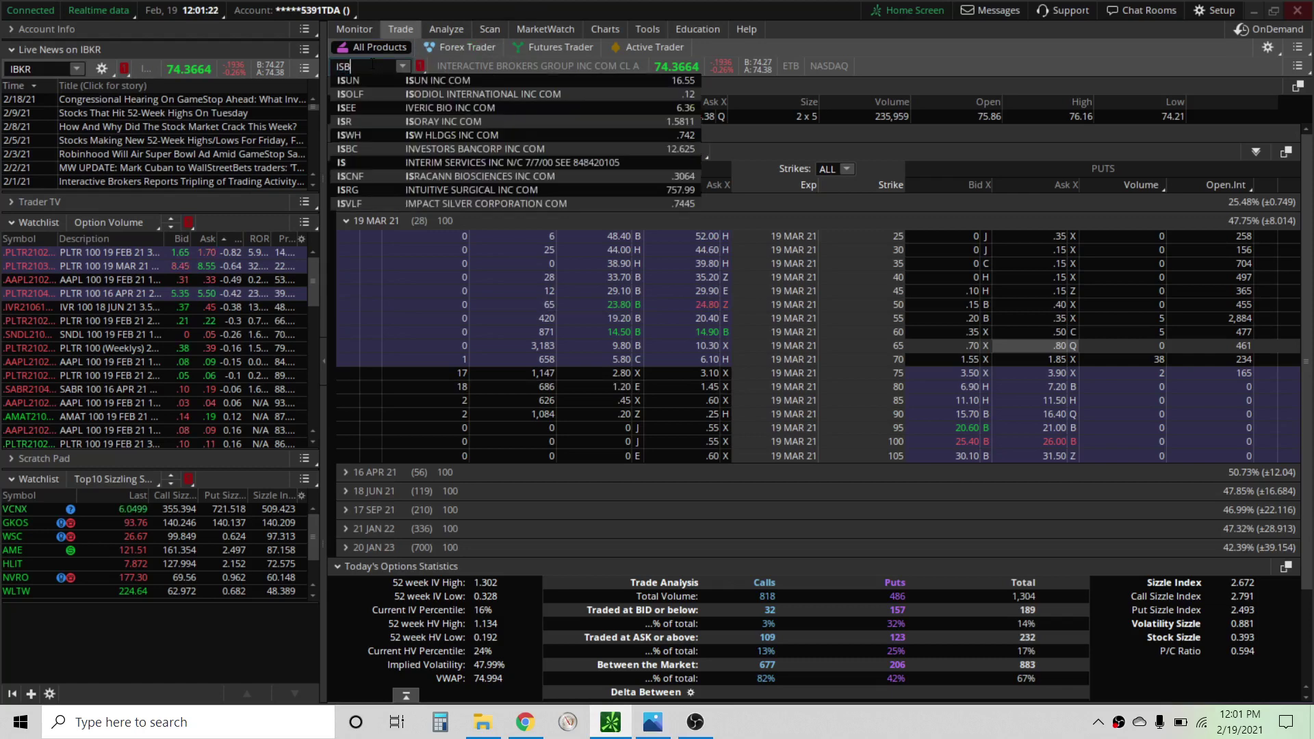
pyautogui.press('Return')
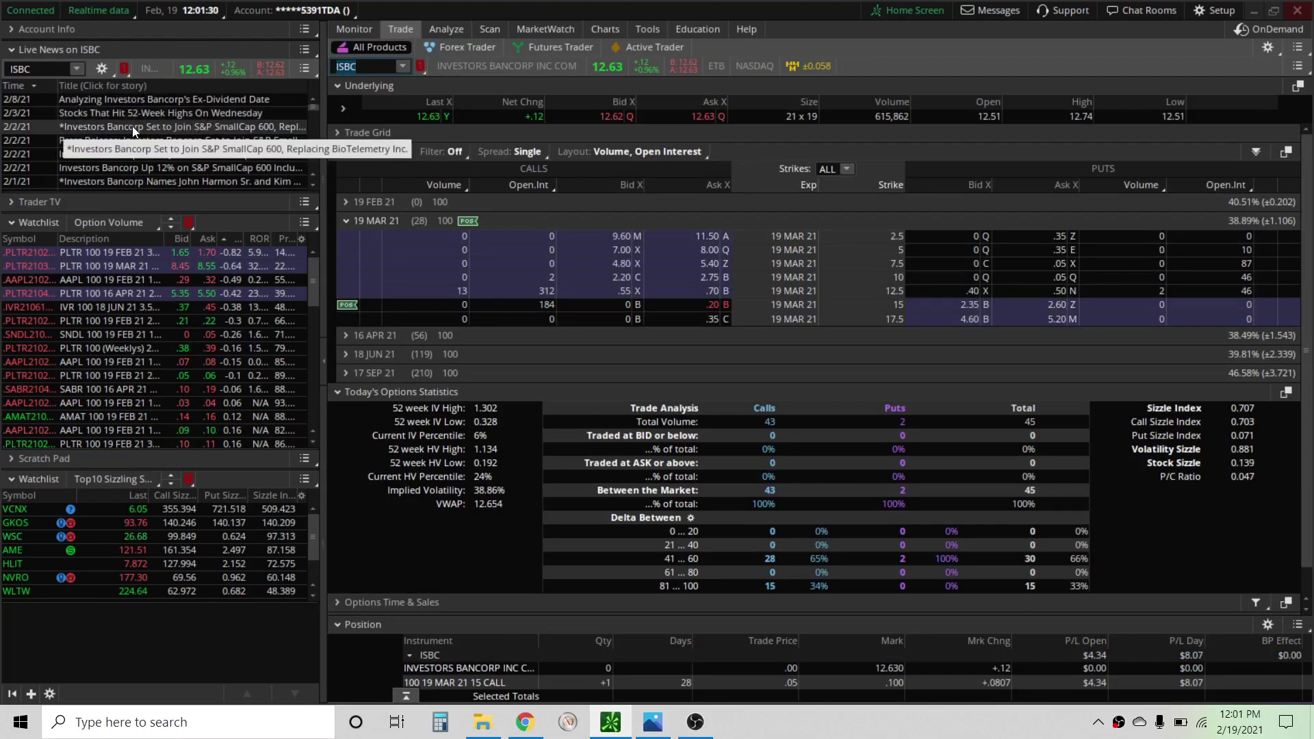
# - Read and close the ISBC S&P SmallCap 600 news story, then show ISBC's one-year daily chart
pyautogui.click(208, 126)
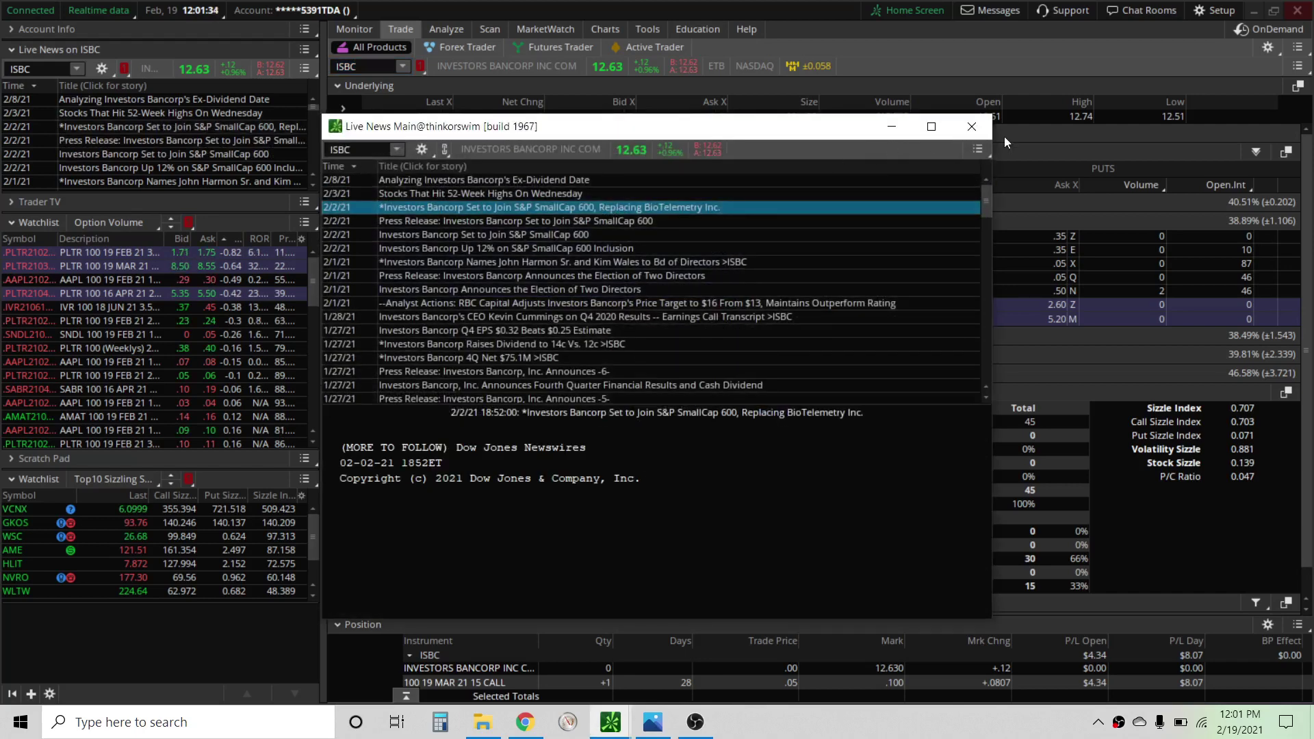
pyautogui.click(972, 127)
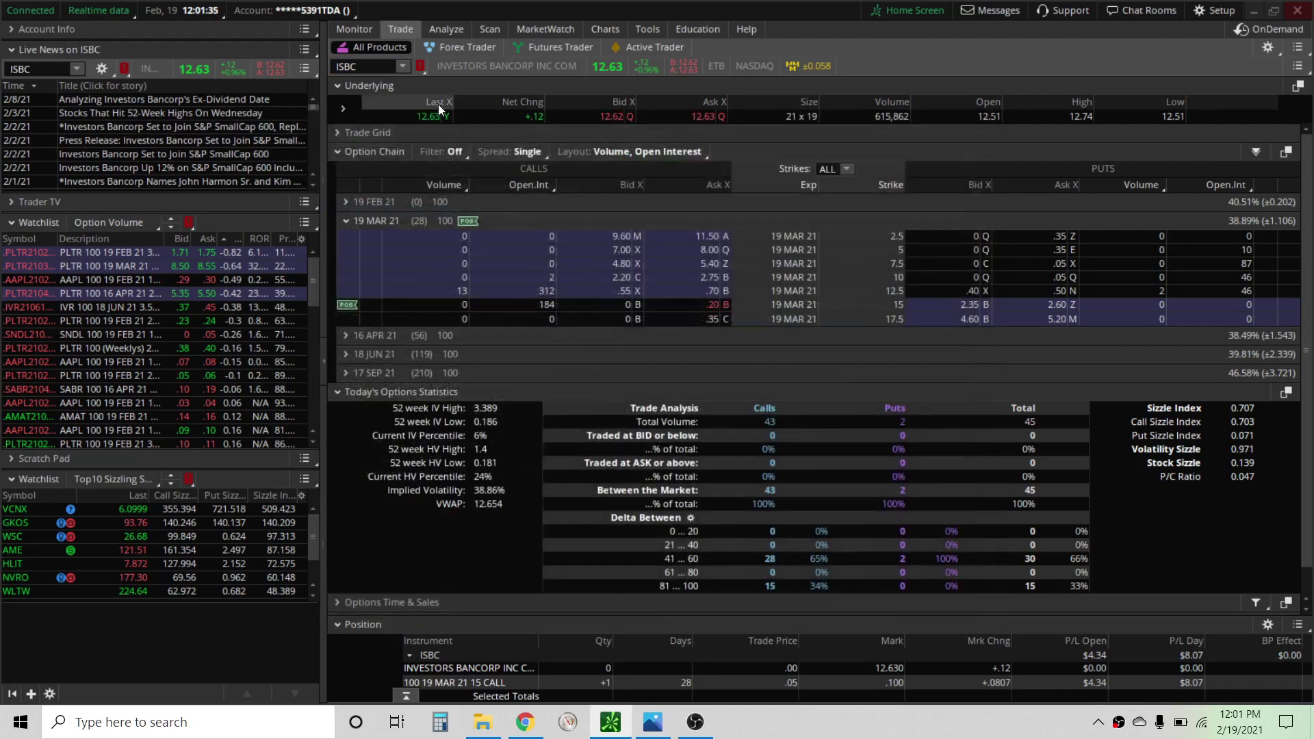
pyautogui.click(607, 31)
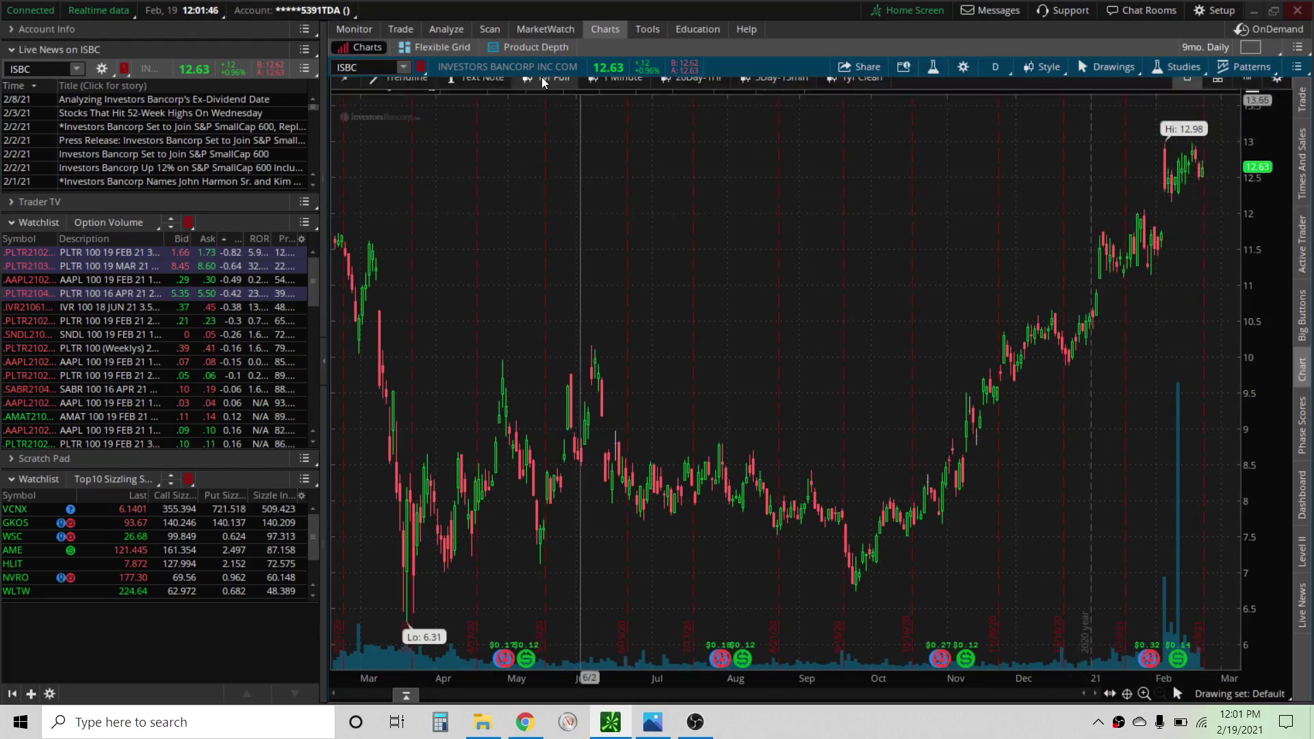
pyautogui.click(402, 29)
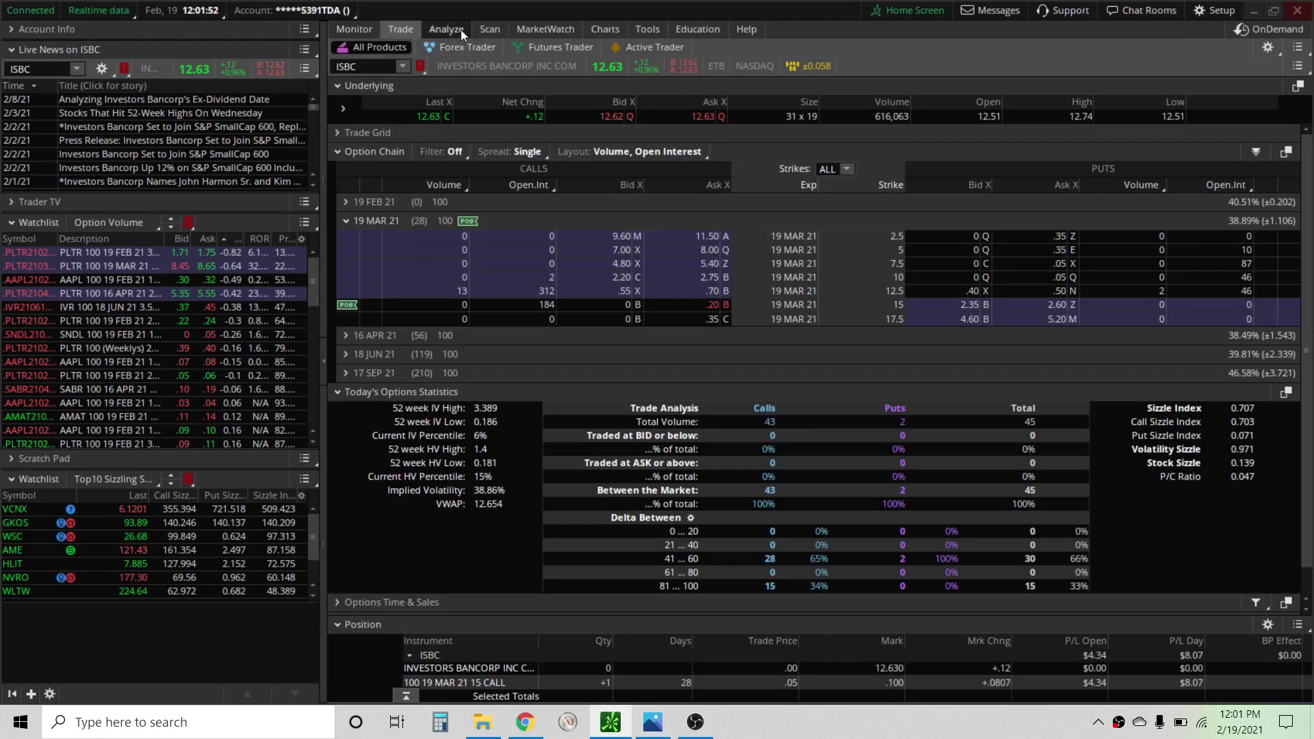
pyautogui.click(606, 29)
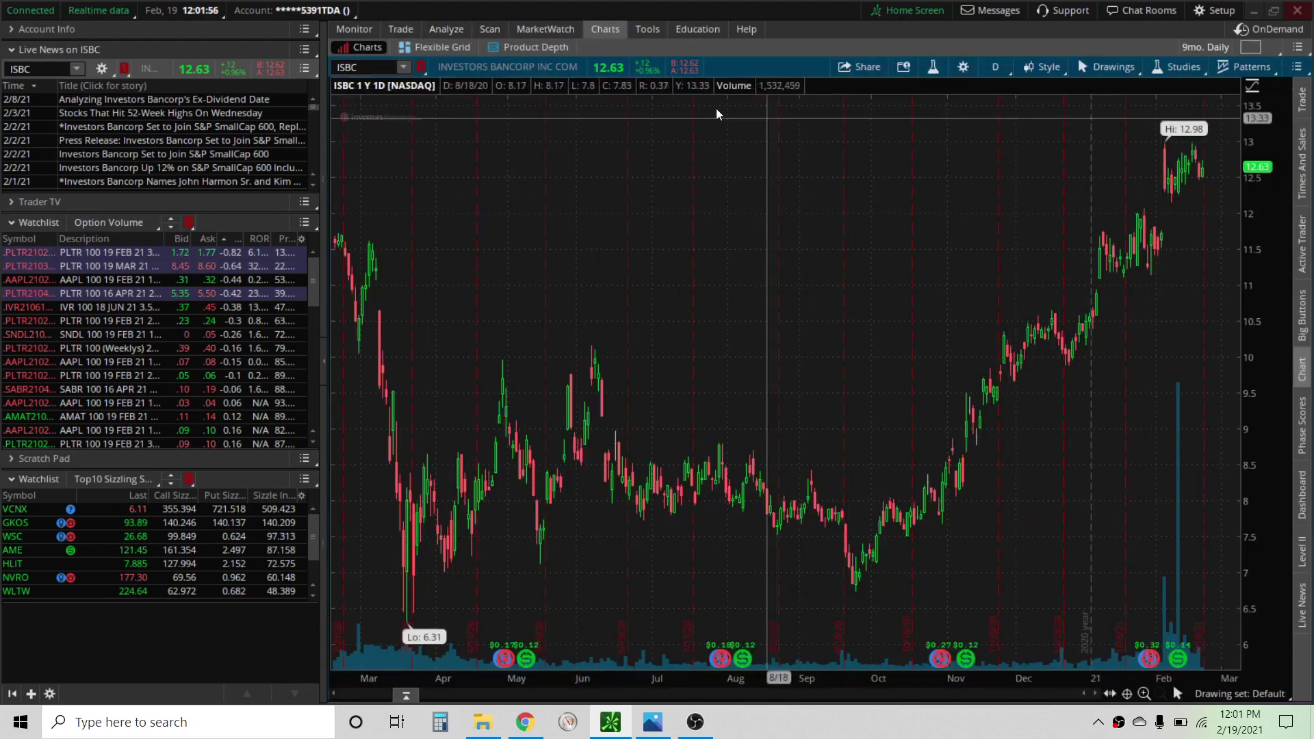
pyautogui.moveTo(406, 31)
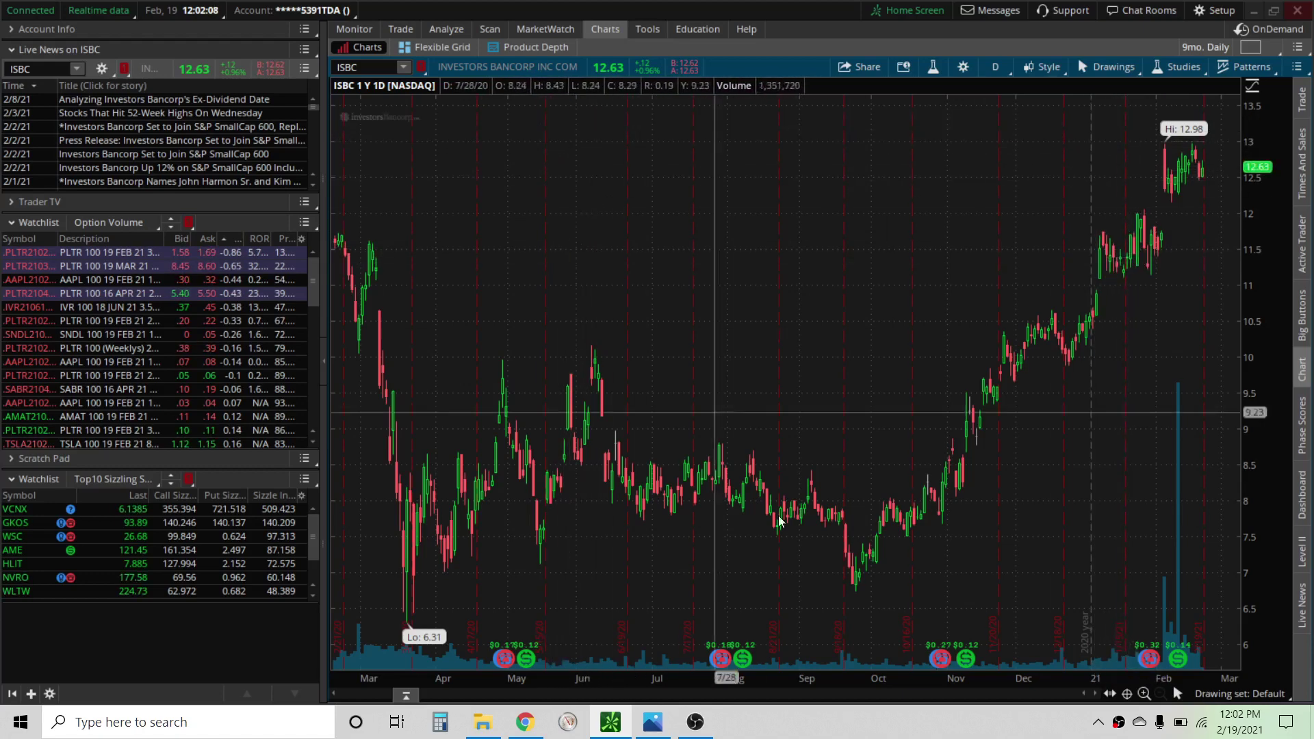
# - Move through the MPLX1 option chain to MPLX2 time & sales, with the biggest trade 925 contracts of 19 MAR 21 26 C
pyautogui.click(653, 722)
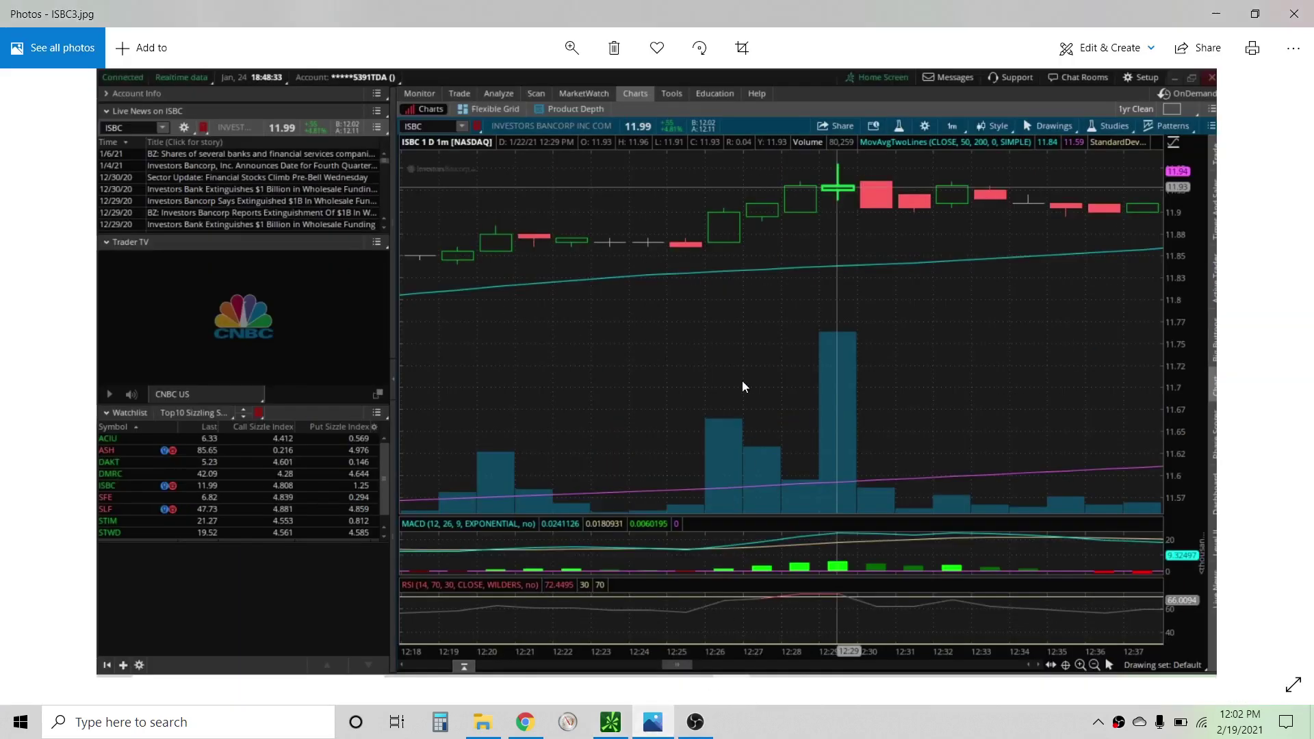
pyautogui.press('Right')
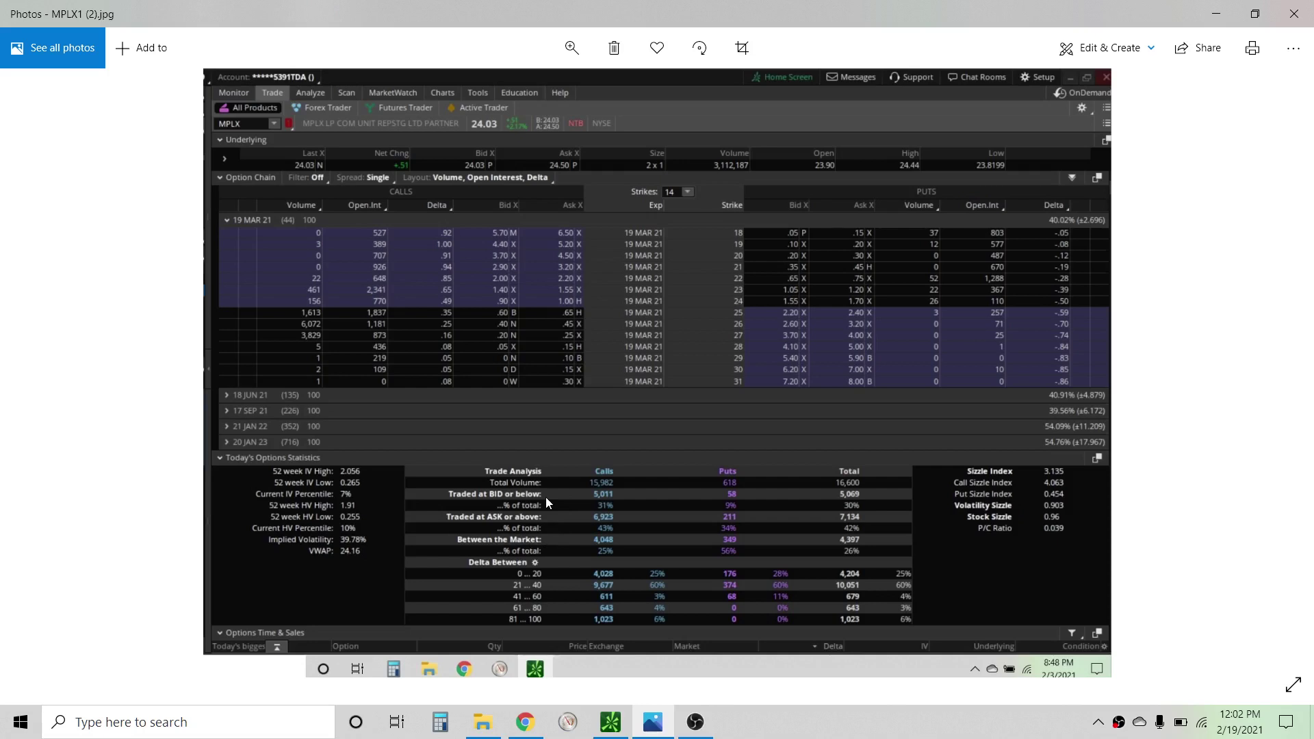
pyautogui.press('Right')
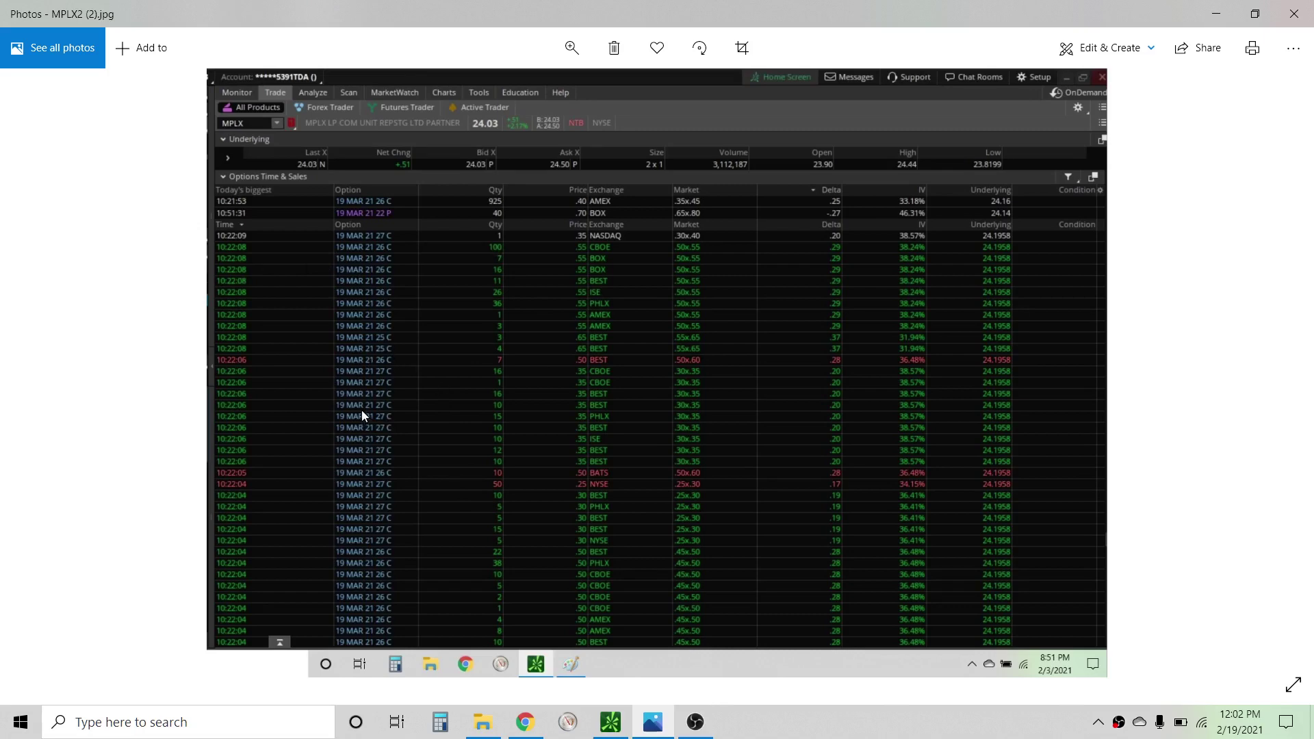
pyautogui.press('Right')
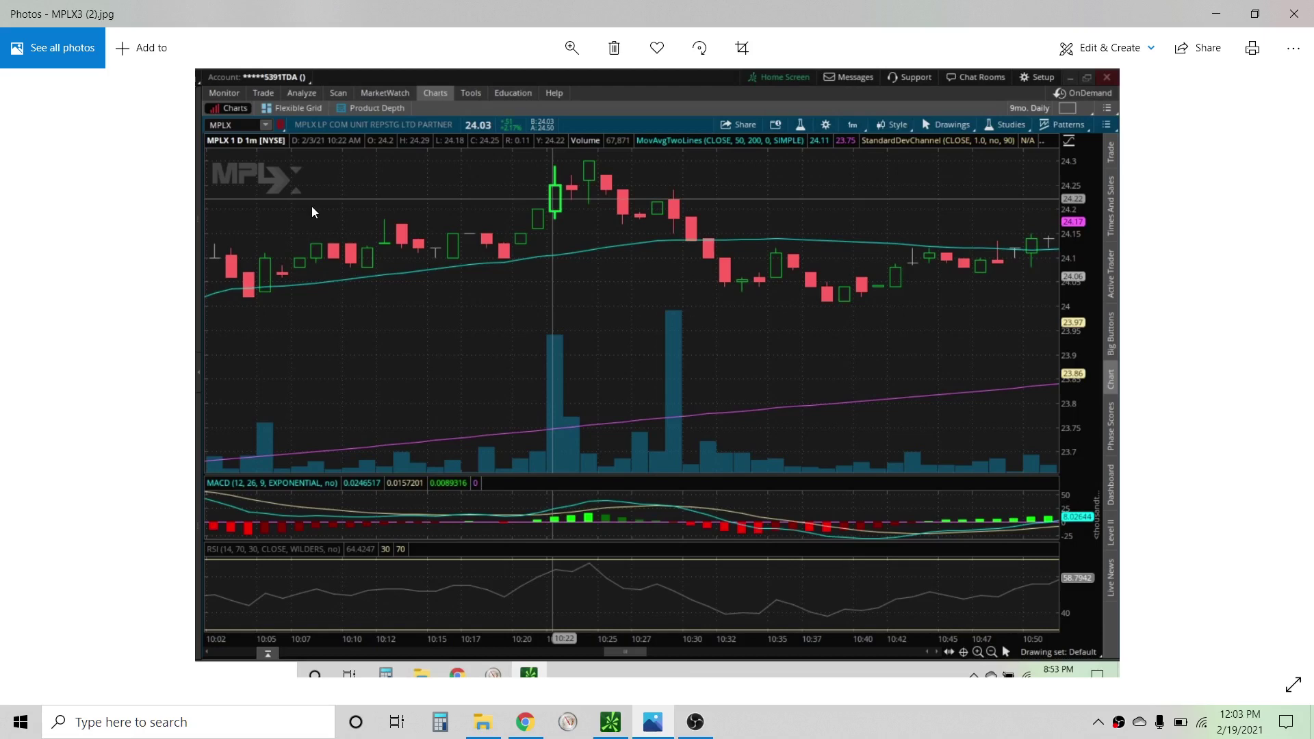
pyautogui.press('Left')
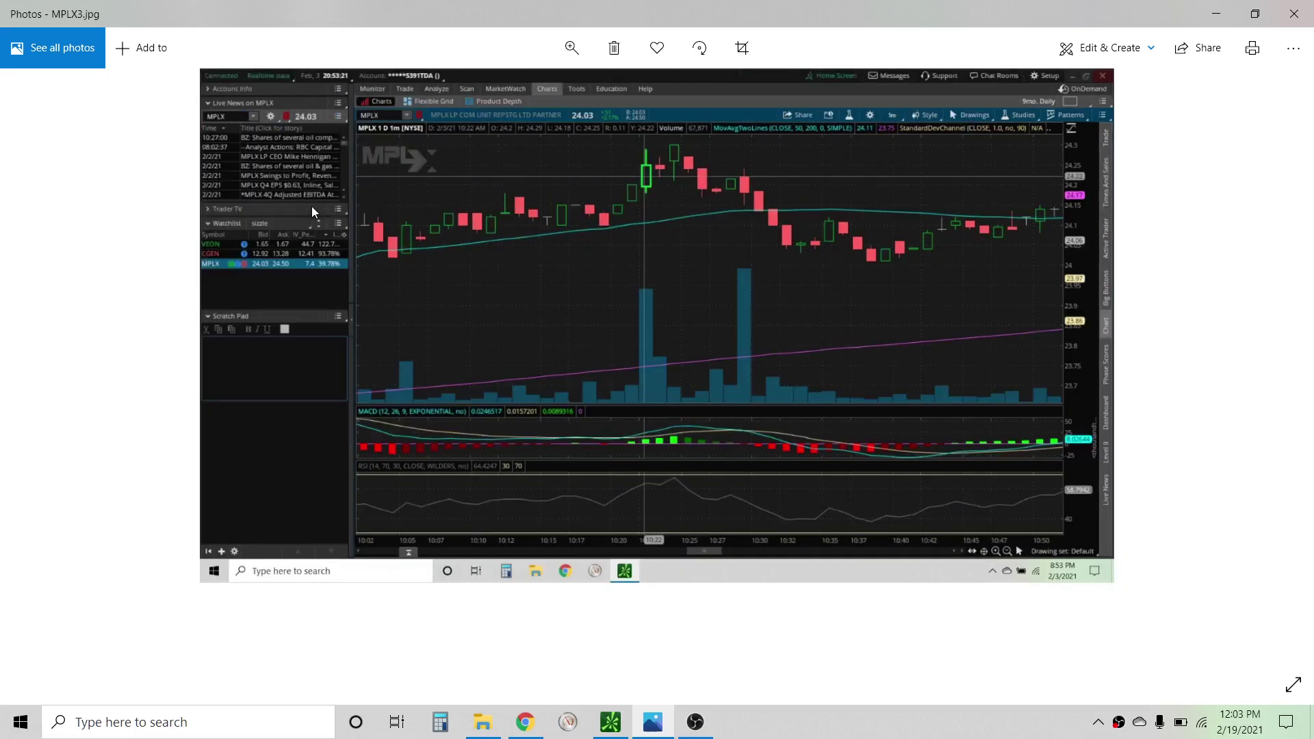
pyautogui.press('Left')
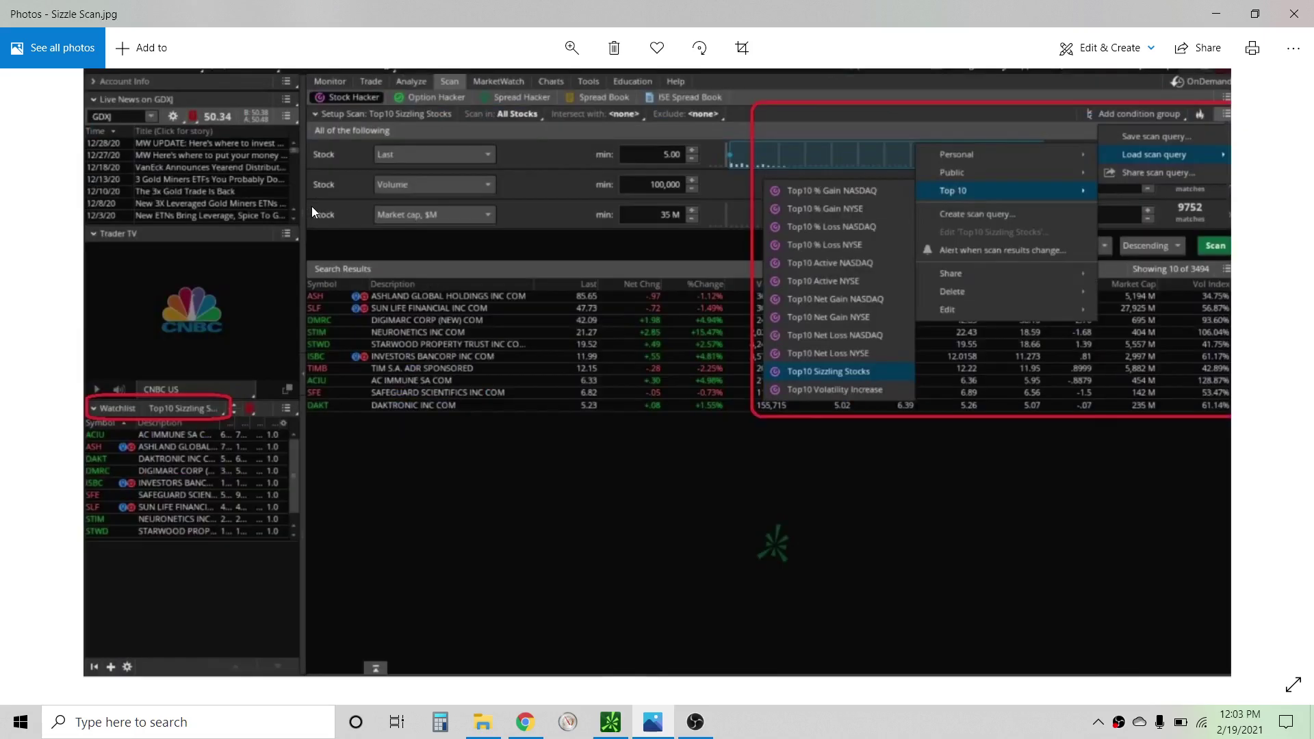
pyautogui.press('Right')
pyautogui.press('Right')
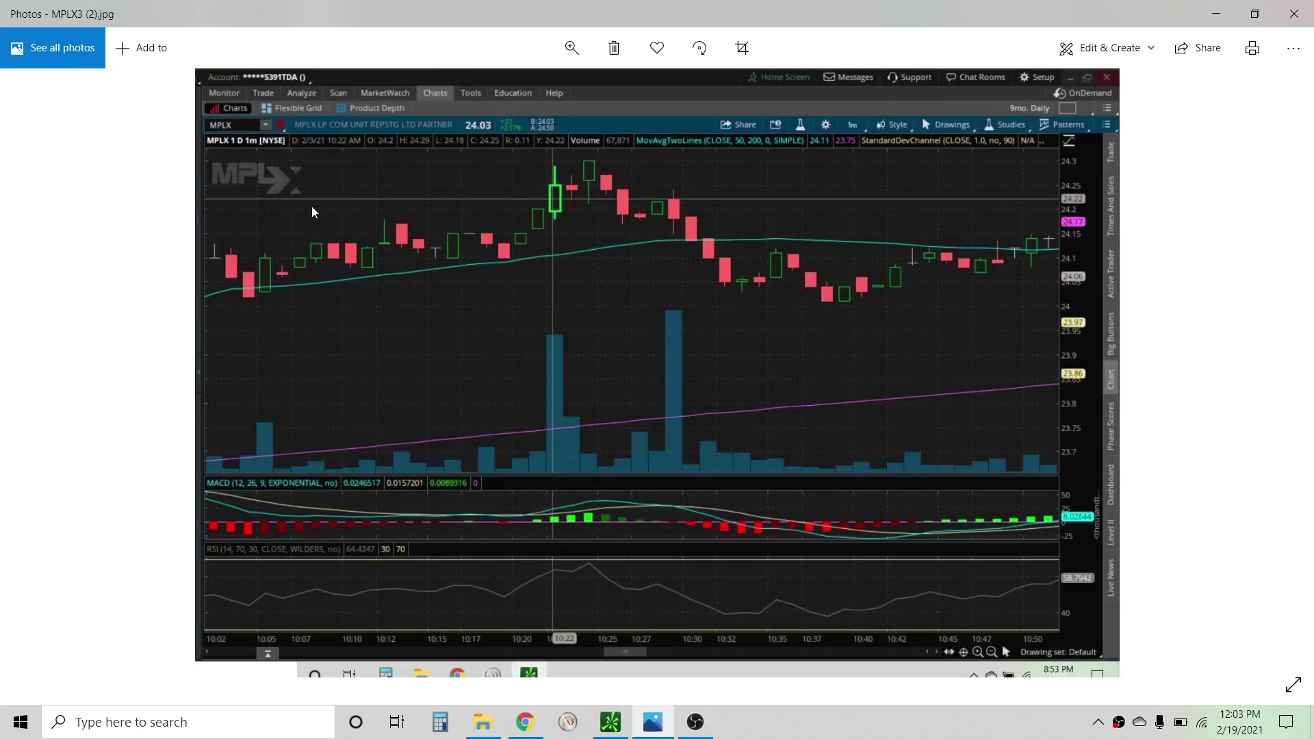
# - Return to thinkorswim's live ISBC one-year daily chart, last price 12.63
pyautogui.click(610, 722)
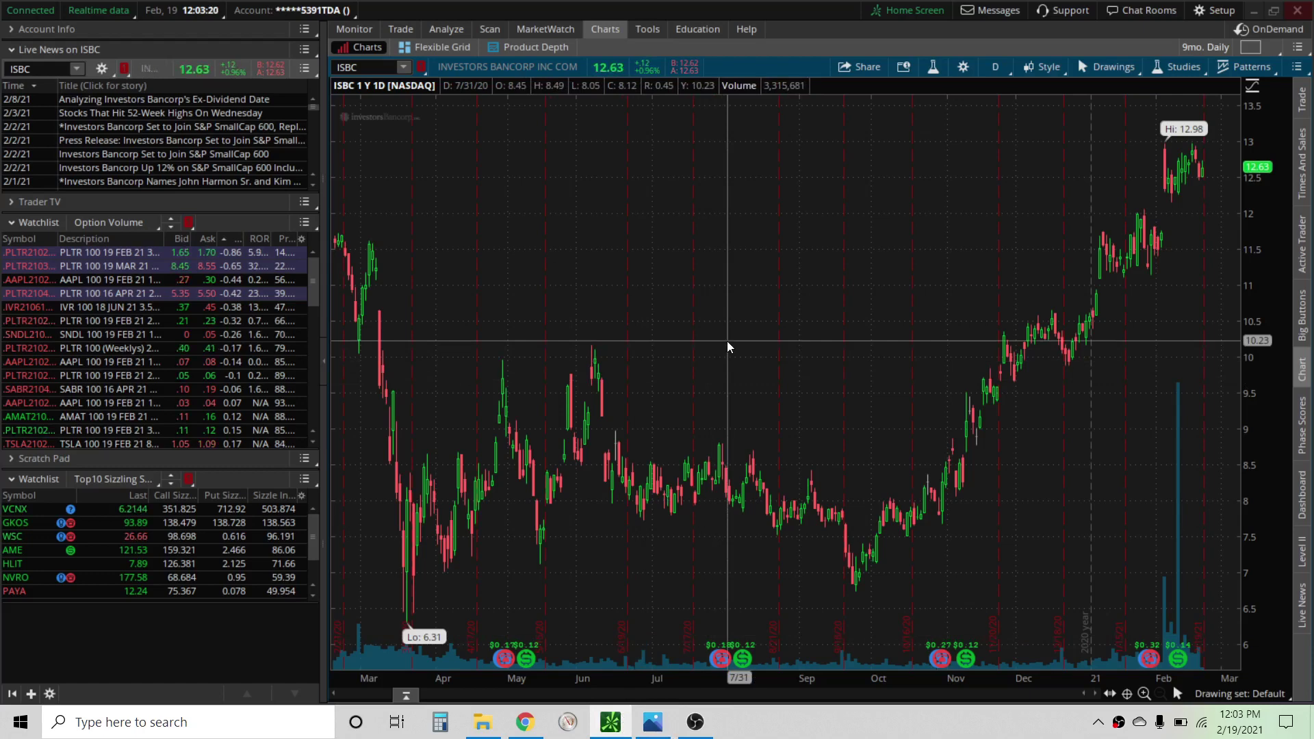
pyautogui.moveTo(770, 68)
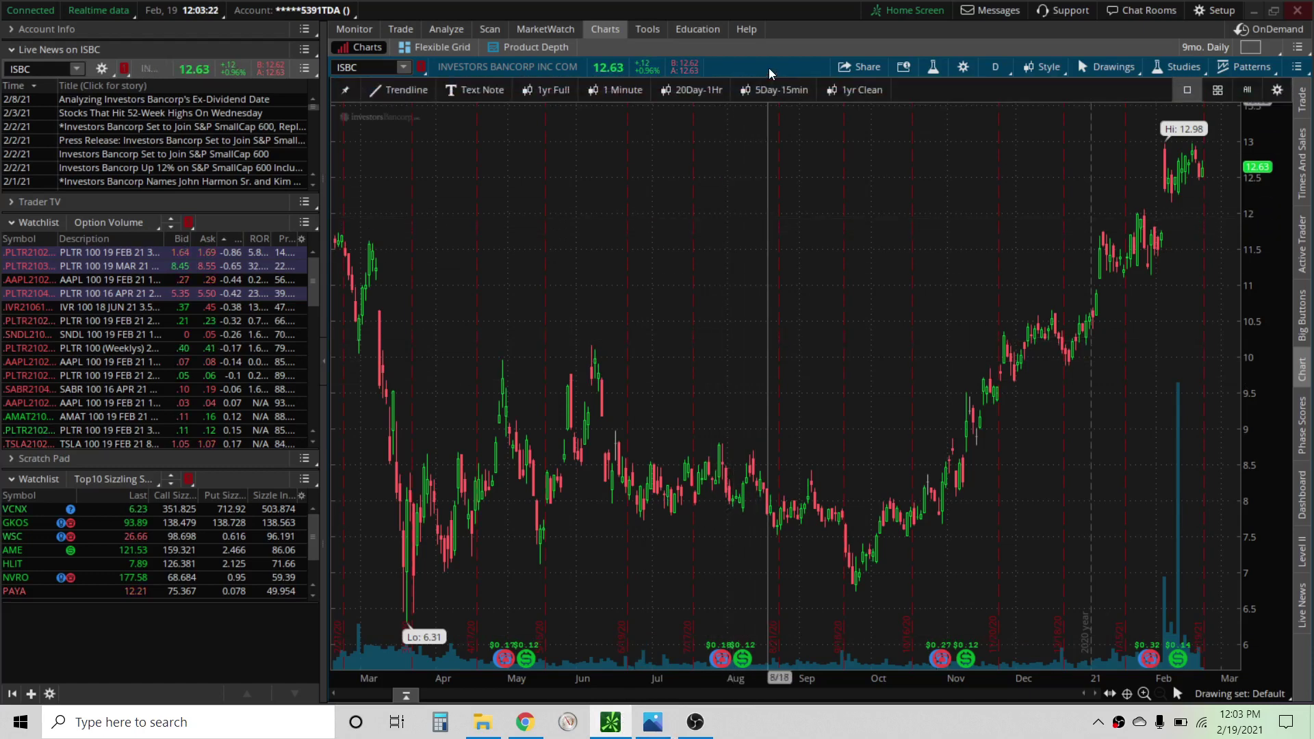